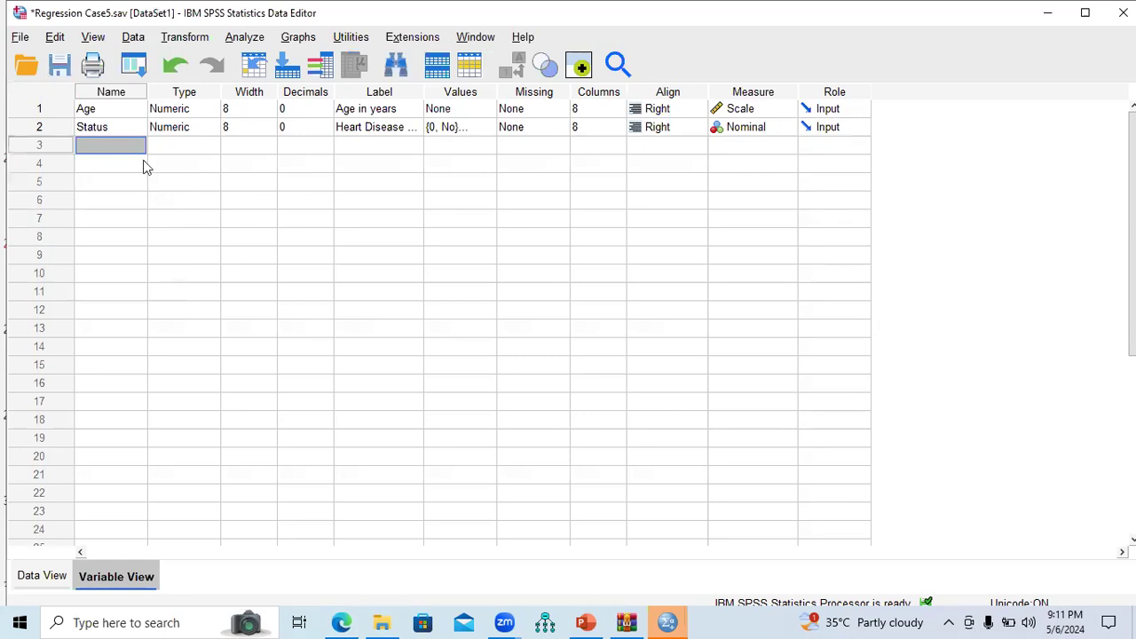
Step: Examine the Age and Status variable definitions, including the value labels of Status
click(49, 111)
click(46, 127)
click(48, 111)
click(46, 129)
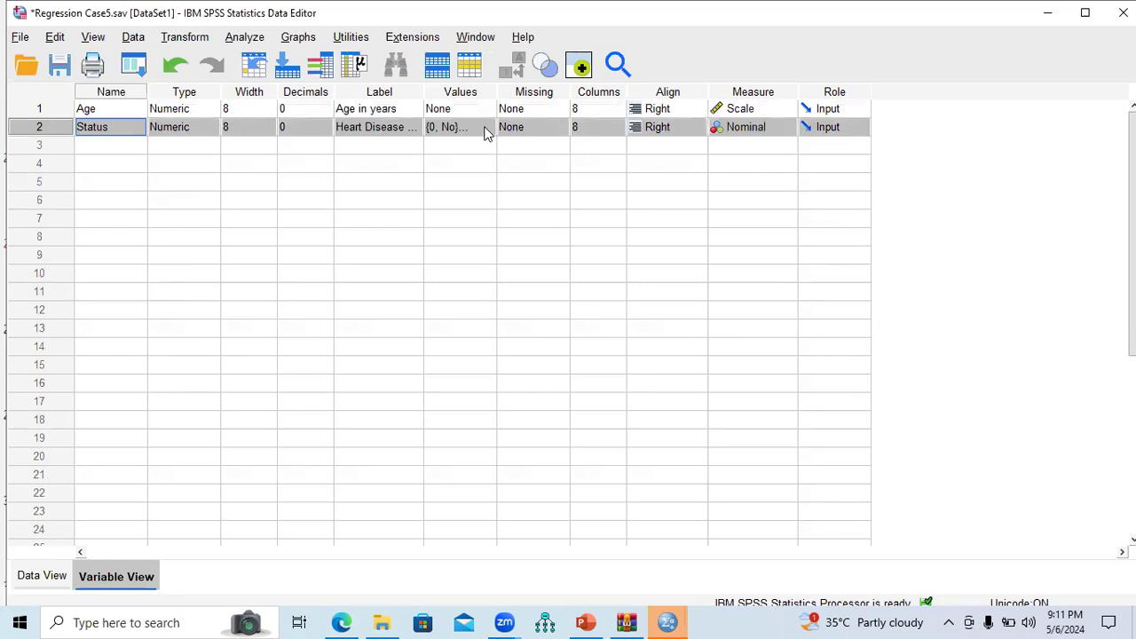
click(484, 129)
click(484, 127)
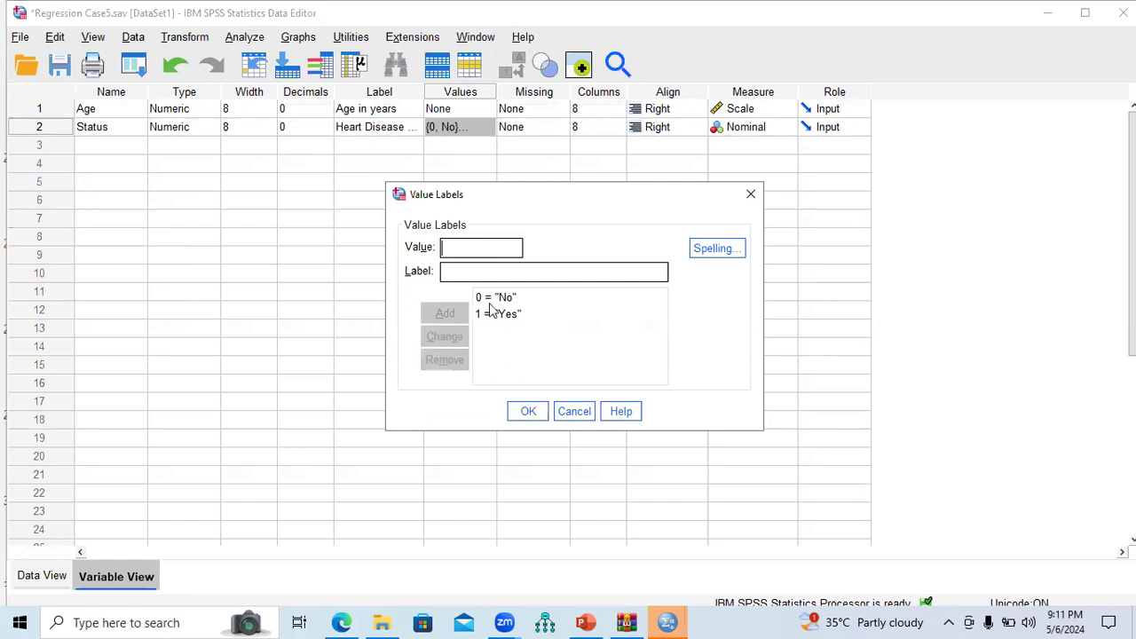
click(750, 199)
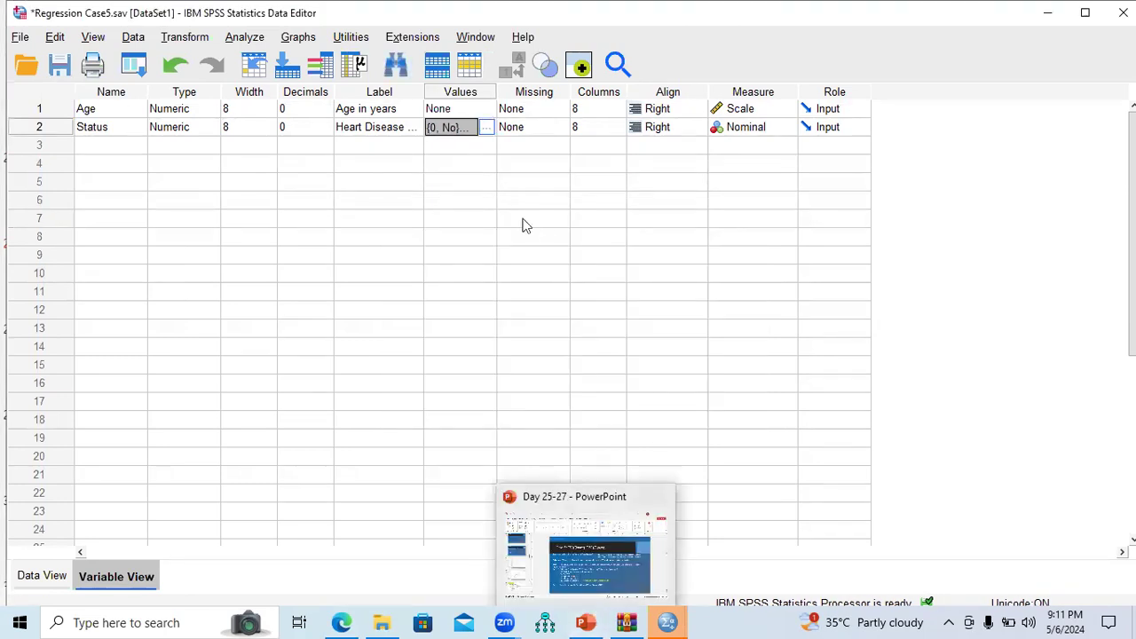
Step: Look at the Output1 document and return to the Regression Case5.sav data editor
click(673, 621)
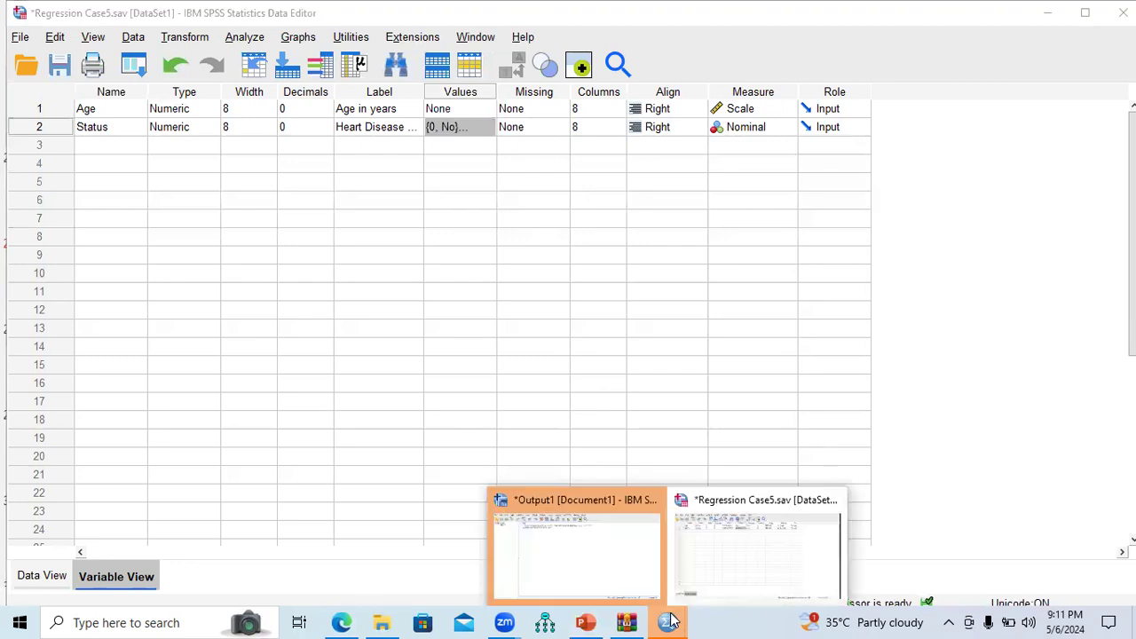
click(730, 563)
click(667, 621)
click(599, 562)
click(667, 621)
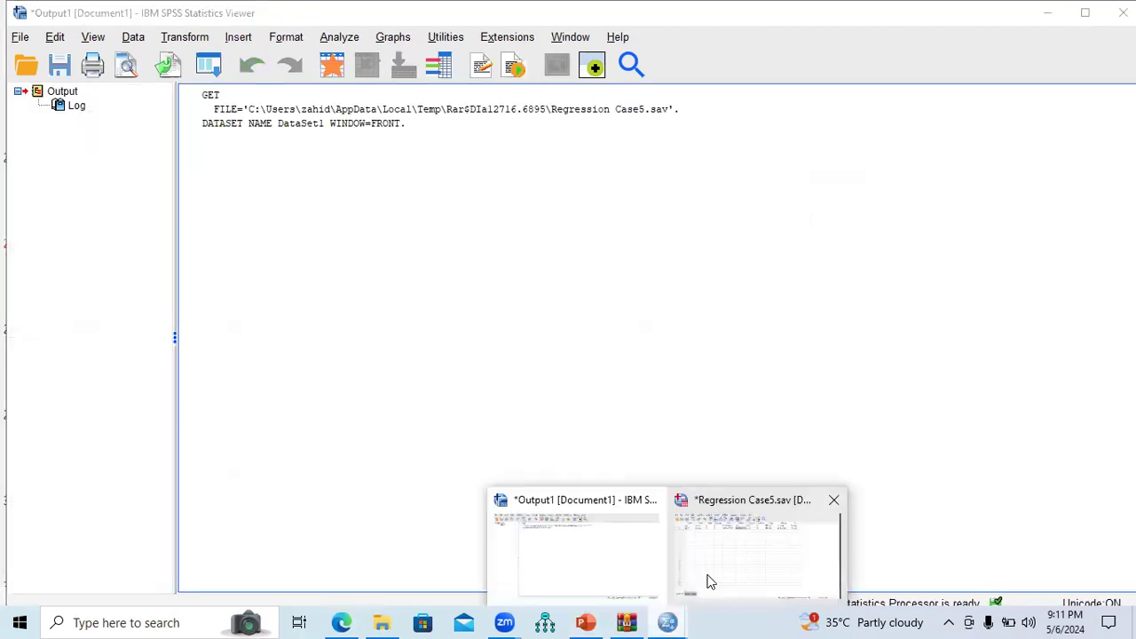
click(710, 568)
Step: Run a binary logistic regression with Heart Disease Status as the dependent variable and Age as the covariate, using the Enter method
click(248, 39)
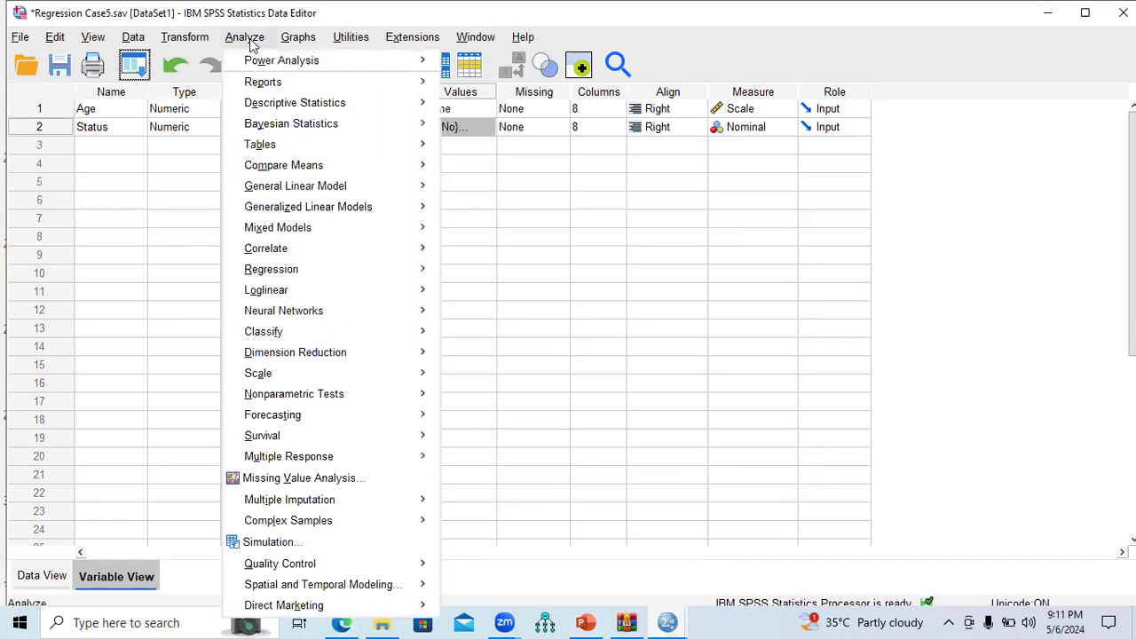
mouse_move(309, 270)
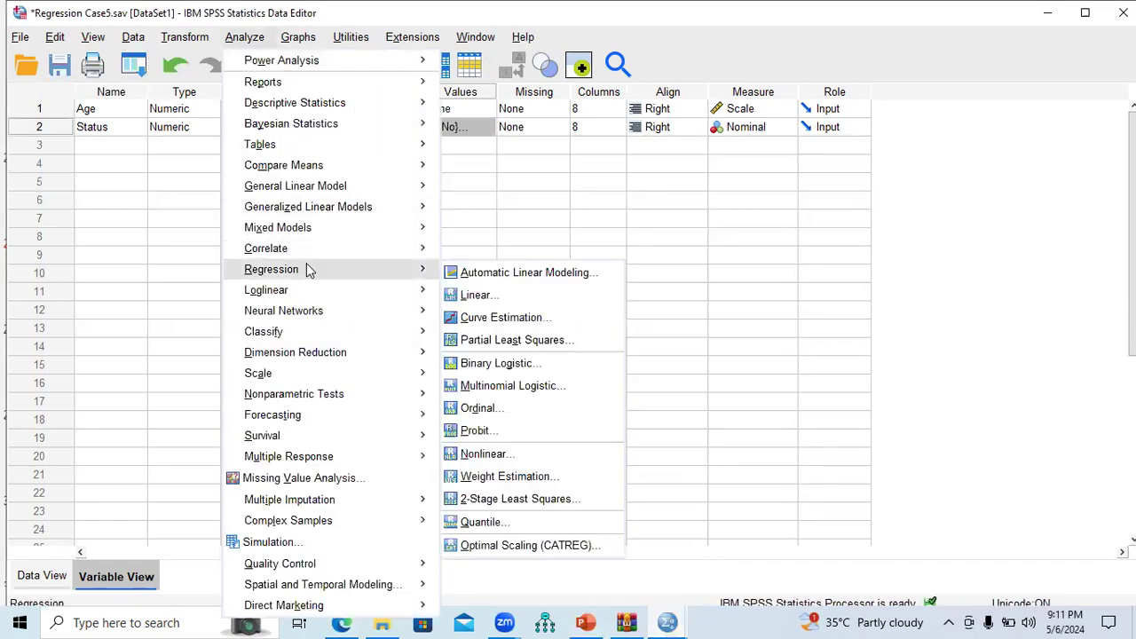
click(525, 370)
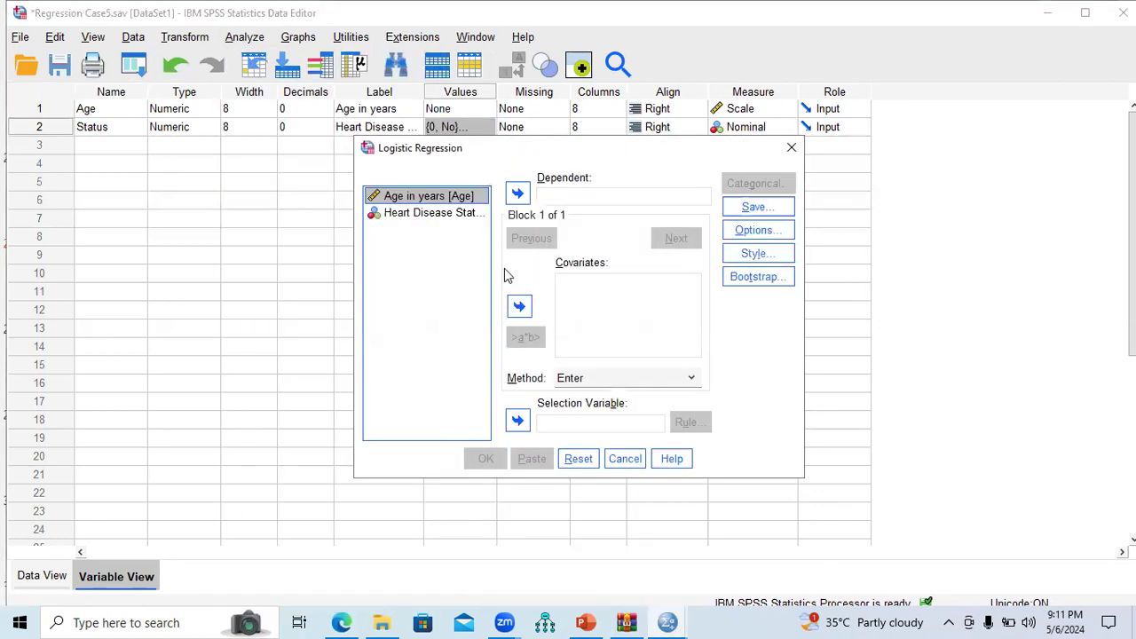
click(424, 215)
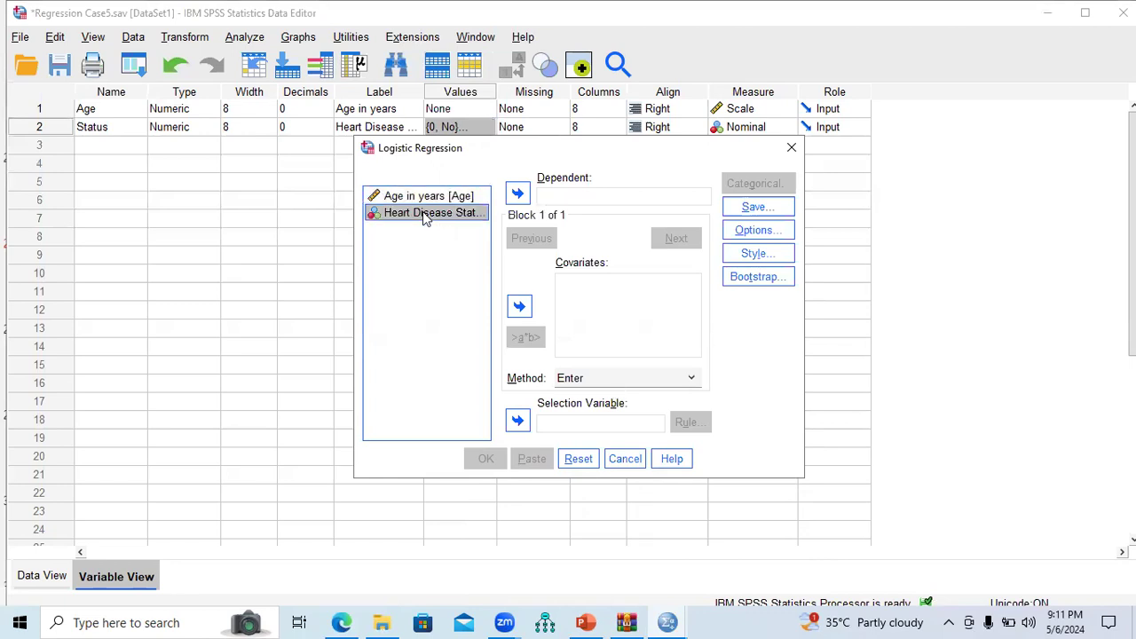
click(517, 195)
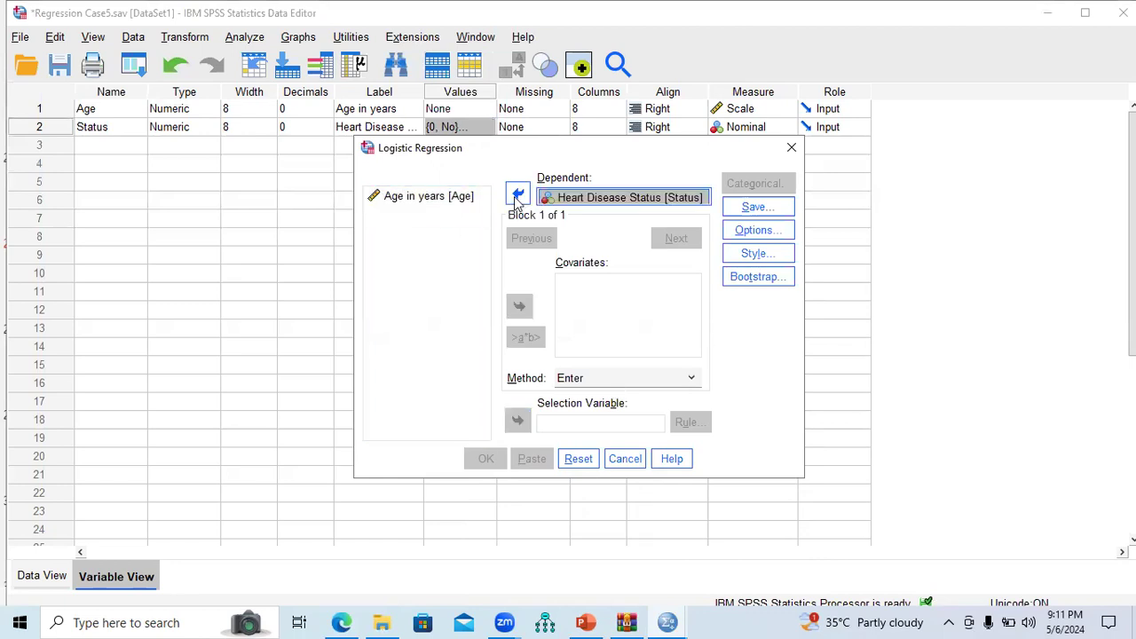
click(415, 197)
click(519, 305)
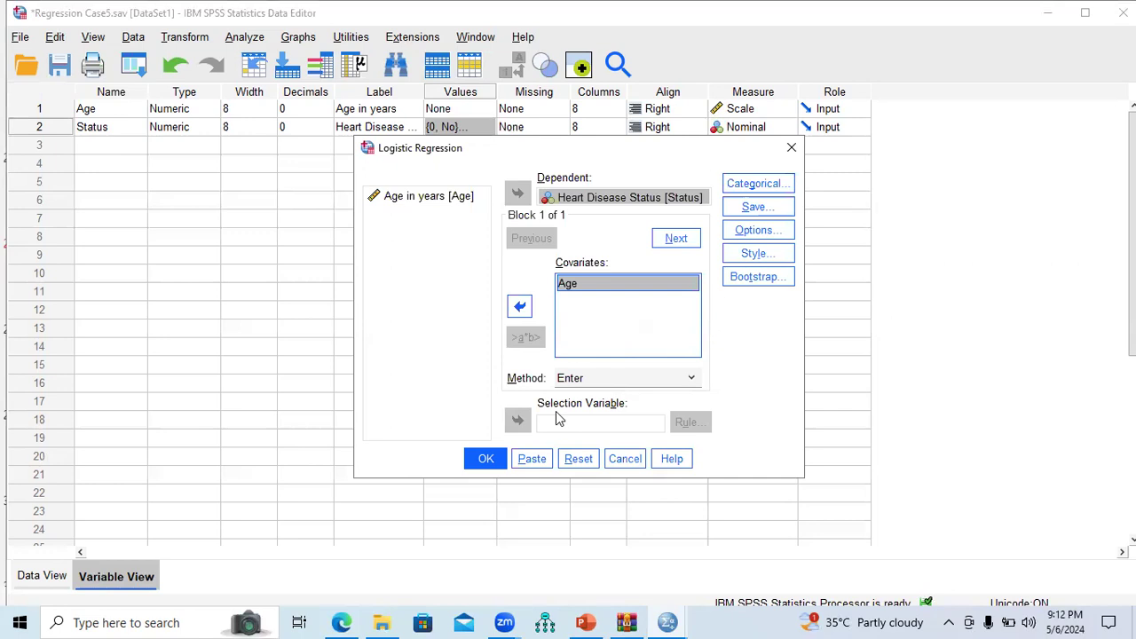
click(485, 459)
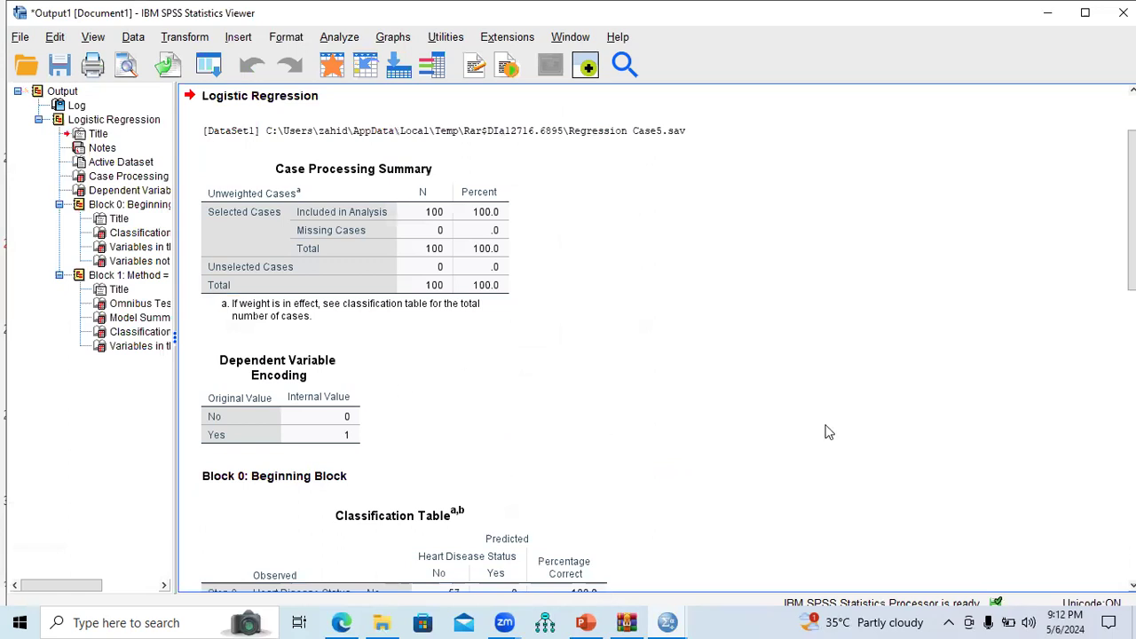
Step: Review the logistic regression output from the case processing summary through the Block 1 Variables in the Equation table
drag(1131, 210, 1132, 202)
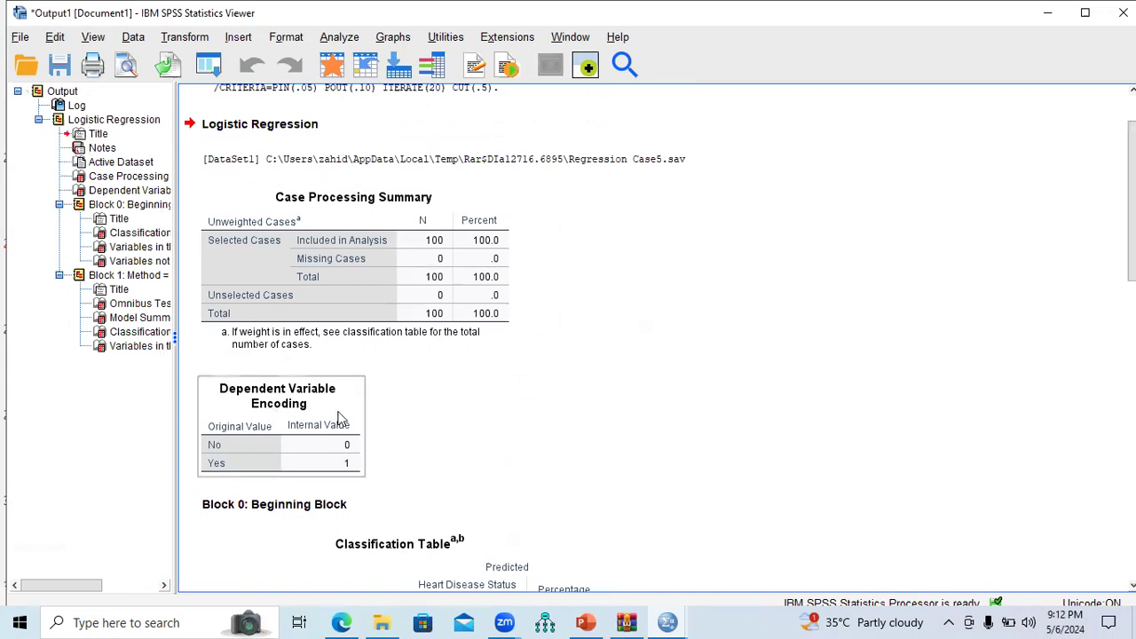
scroll(657, 337, down, 5)
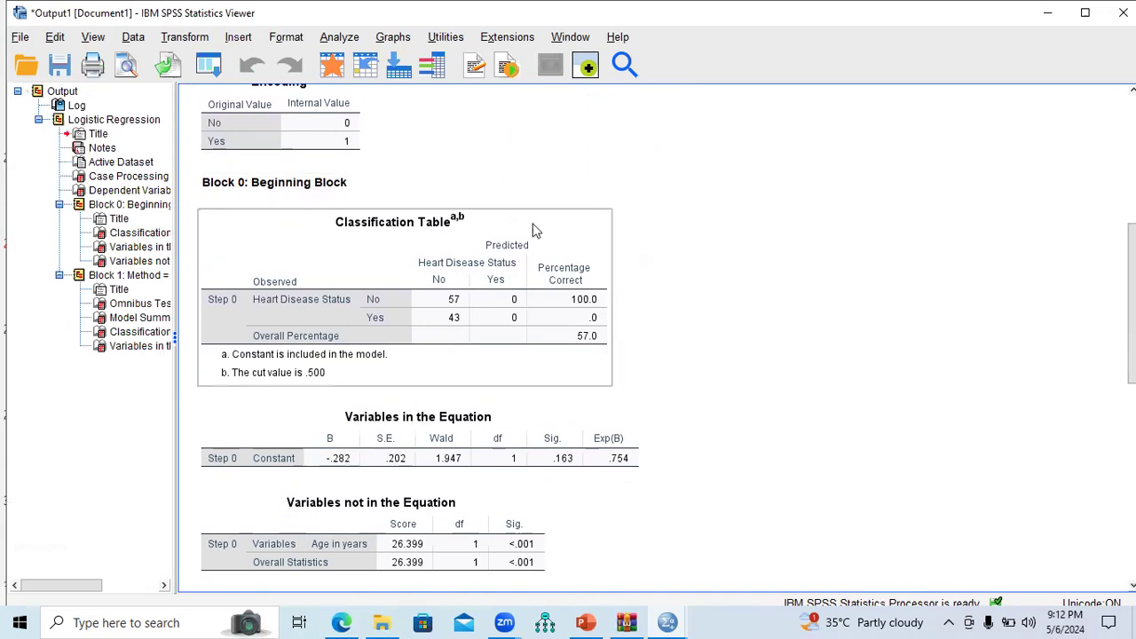
scroll(1100, 301, down, 3)
scroll(665, 337, down, 10)
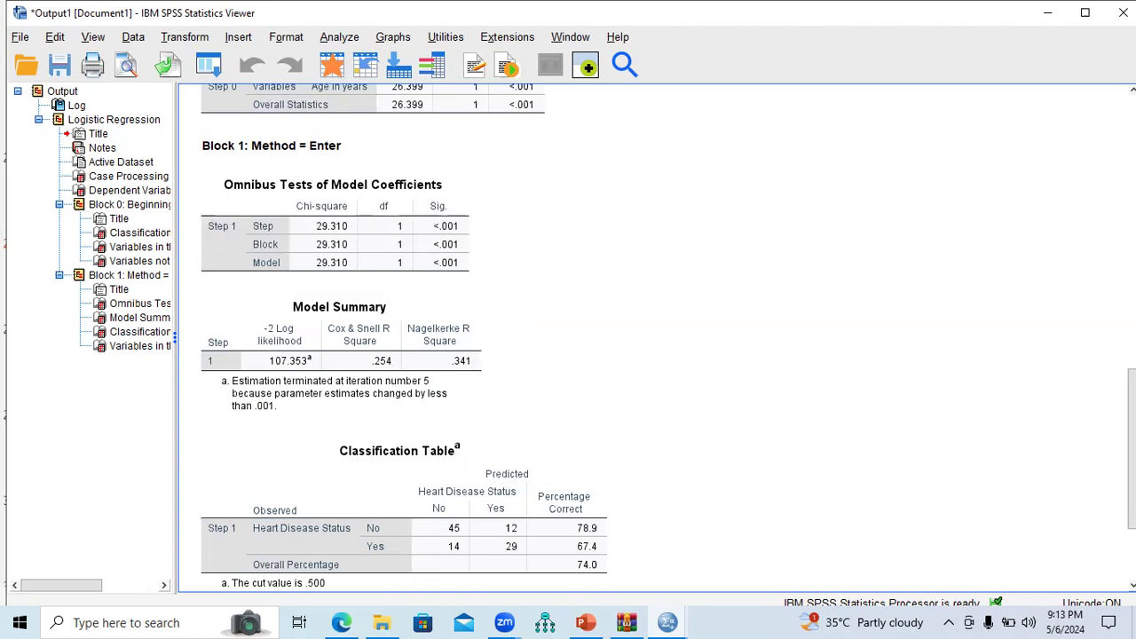
scroll(568, 337, down, 3)
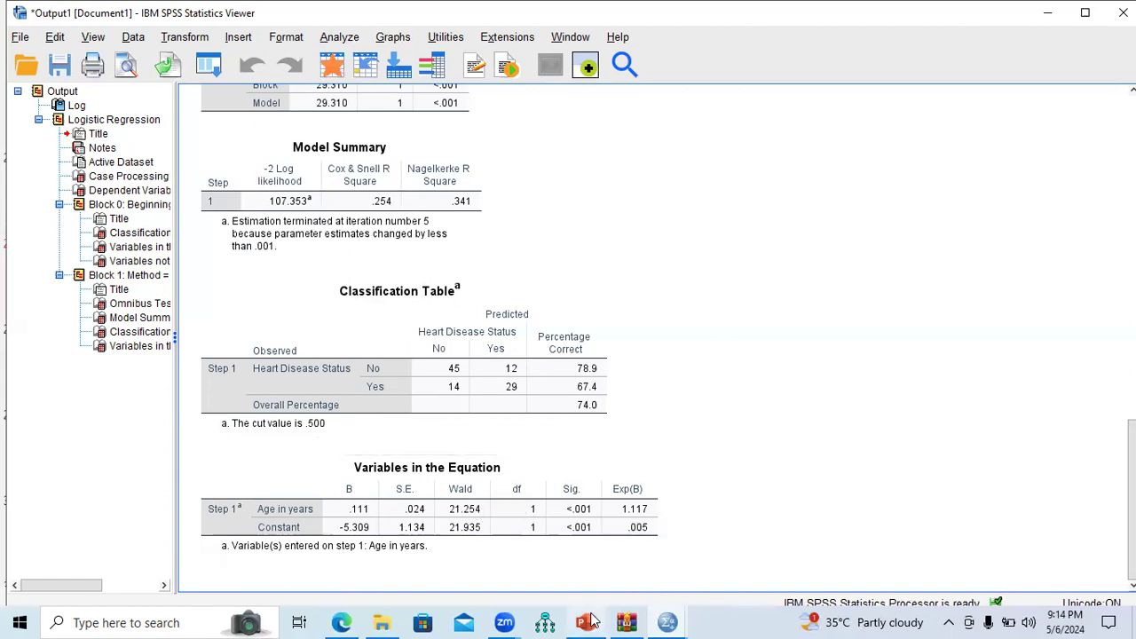
Step: Switch to the Day 25-27 presentation in PowerPoint and show slide 28 on the Binary Logistic command
click(643, 488)
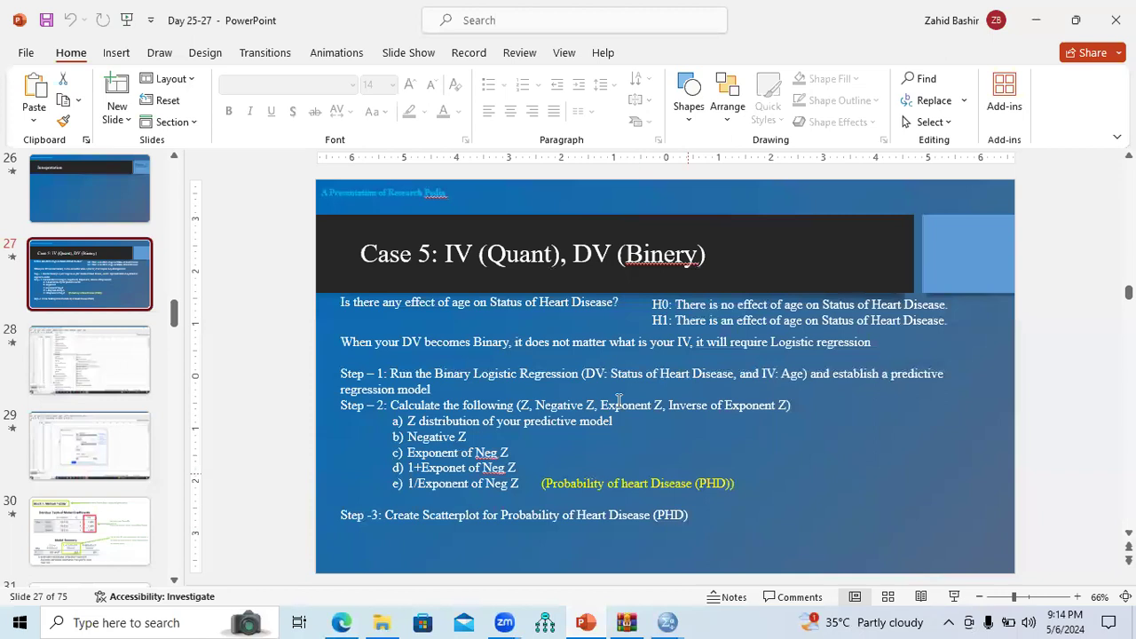
click(106, 364)
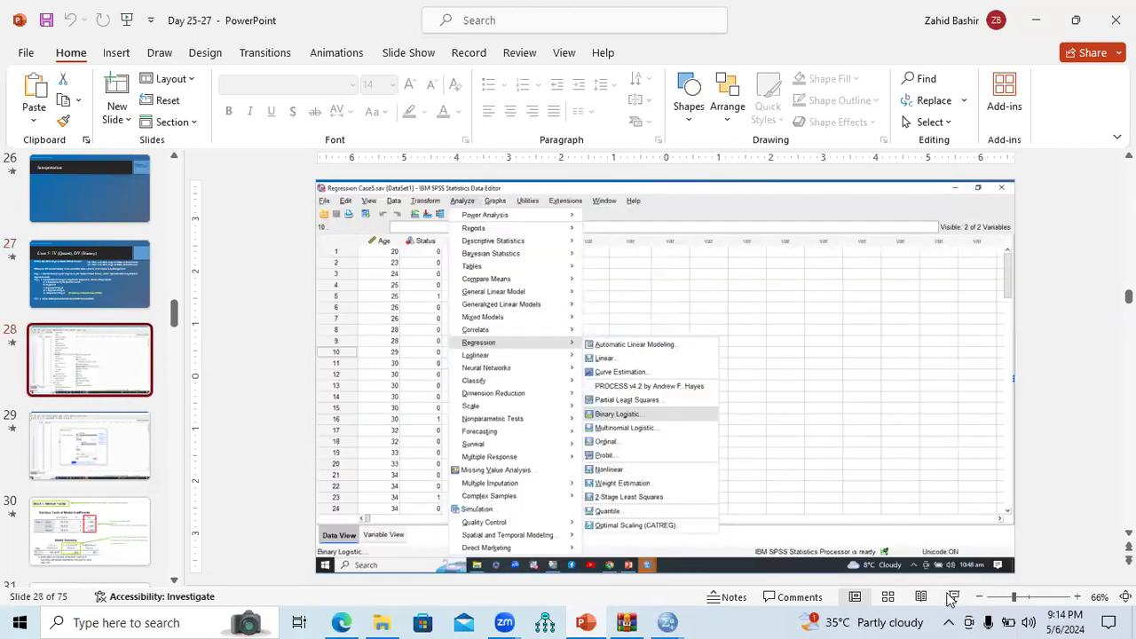
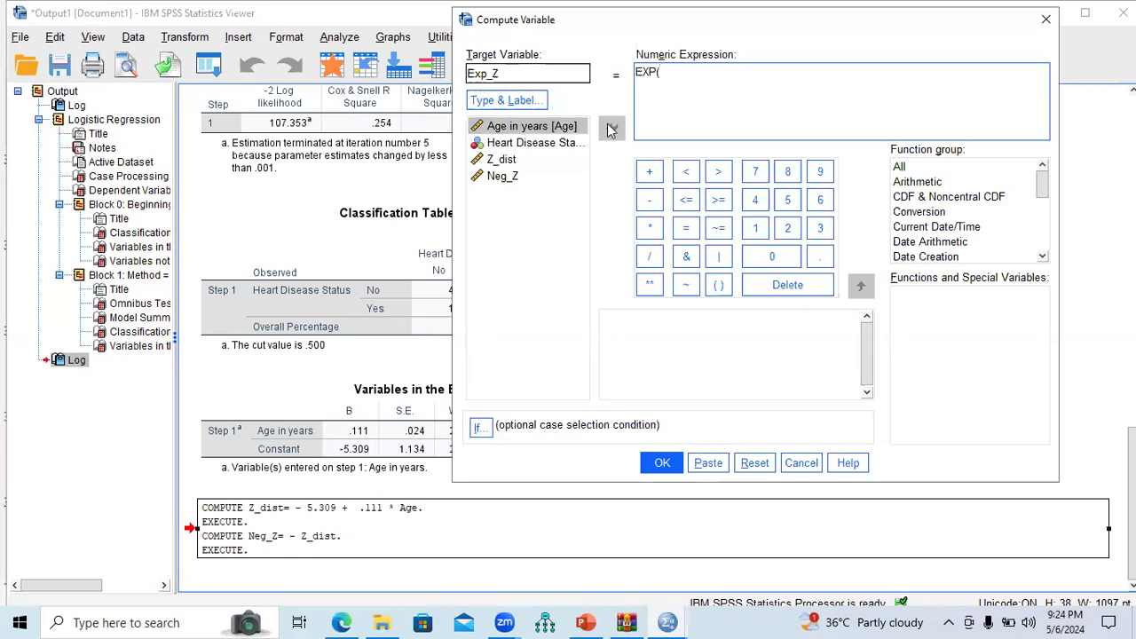
Step: Complete the numeric expression for Exp_Z as EXP(Neg_Z) and compute the variable
double_click(502, 176)
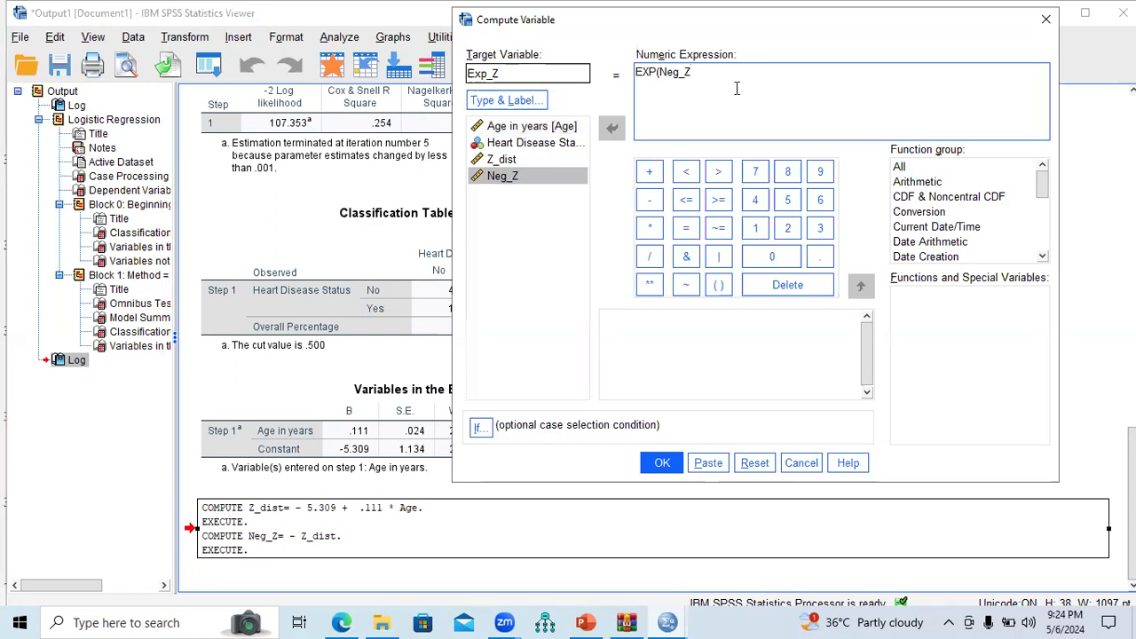
drag(635, 73, 698, 73)
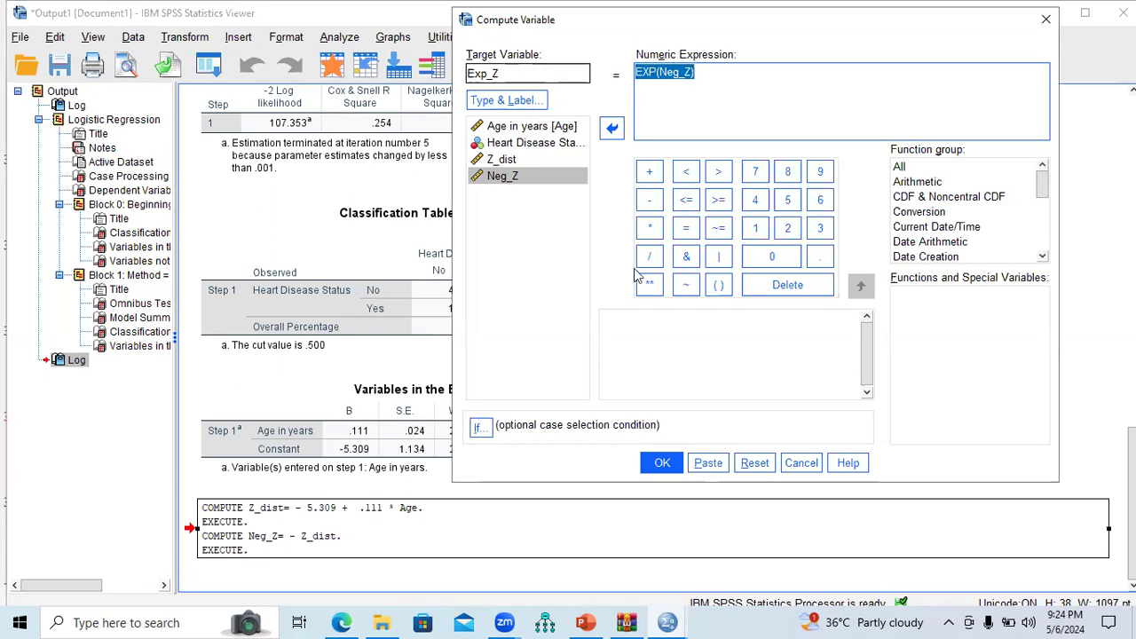
click(661, 464)
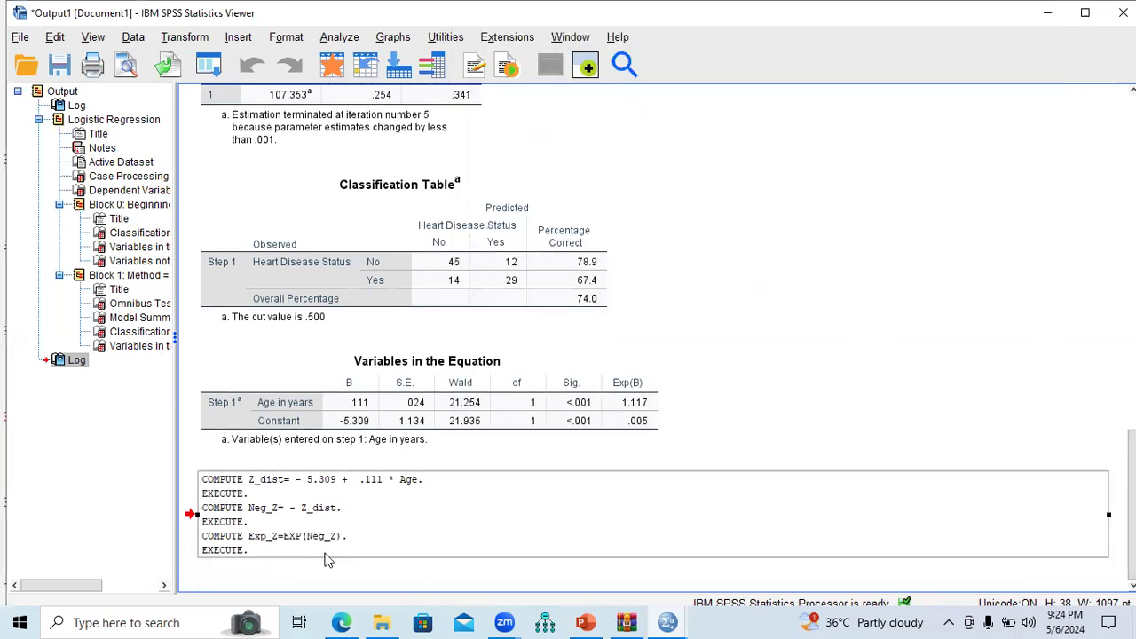
Step: Examine the Exp_Z variable's values in the data and its definition in the variable list
mouse_move(668, 622)
click(763, 541)
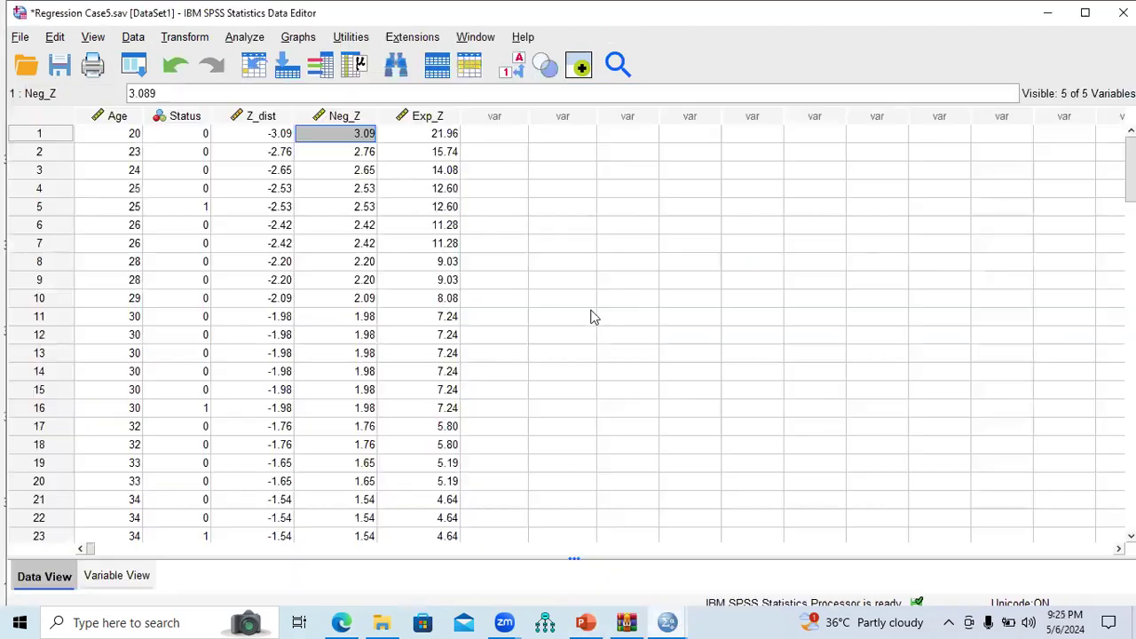
click(436, 116)
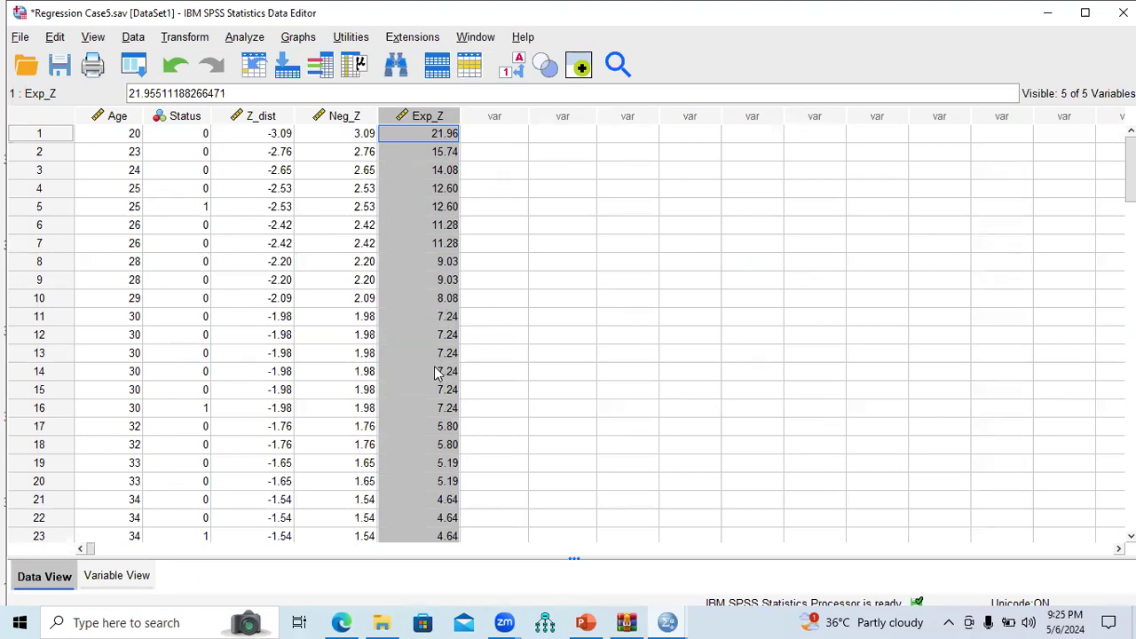
click(142, 575)
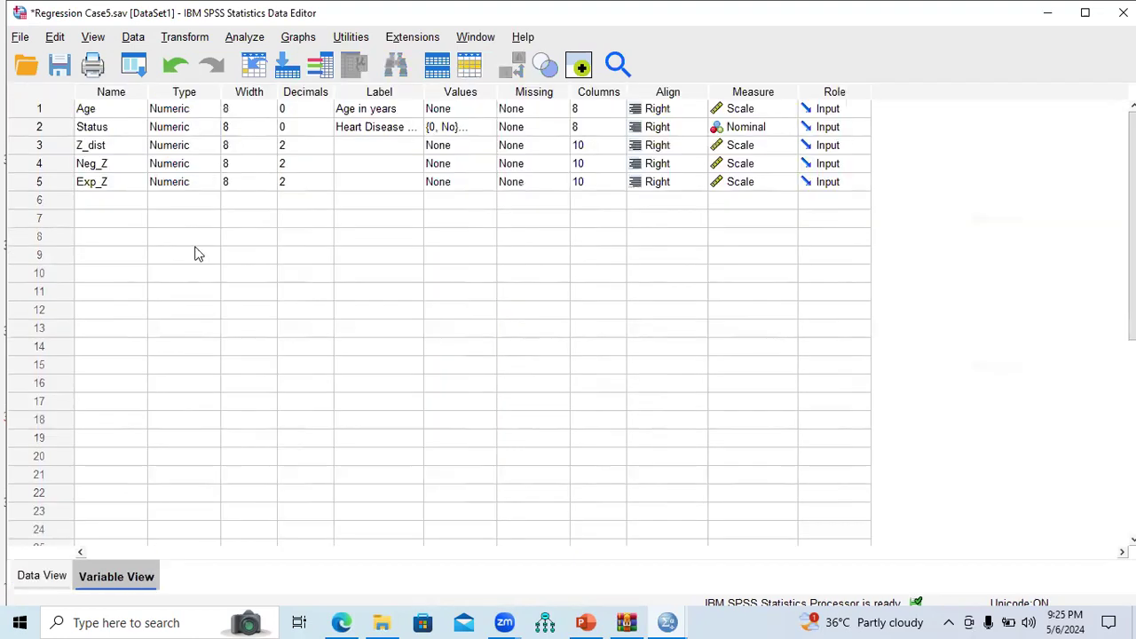
click(63, 184)
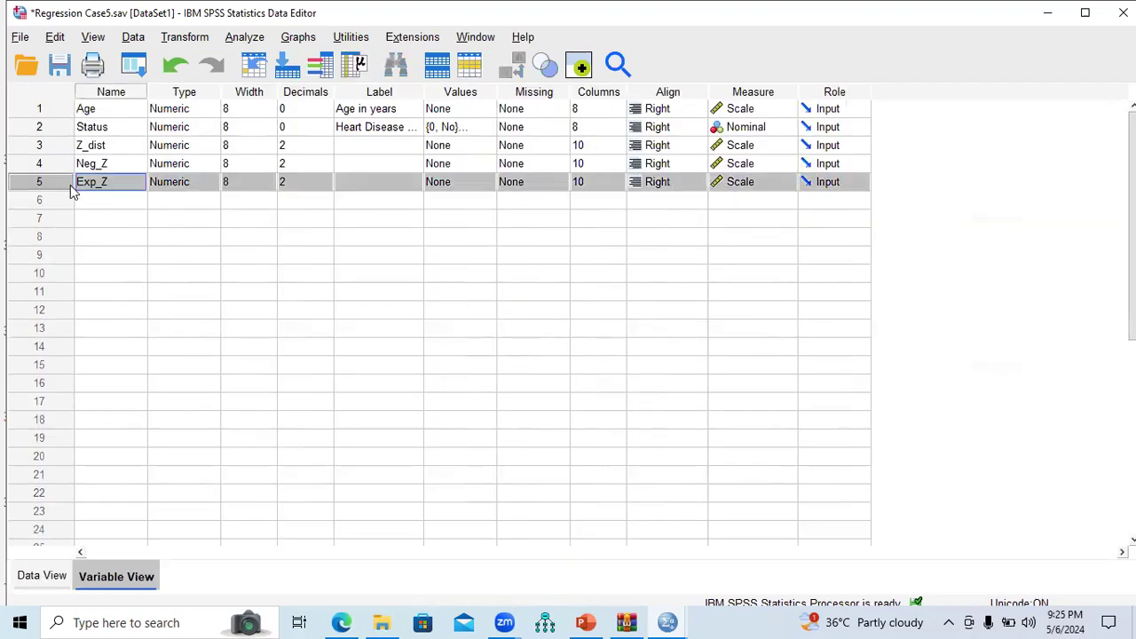
Step: Switch to PowerPoint and check the Exponent of Neg Z and 1+Exponent of Neg Z items on slide 27
click(586, 622)
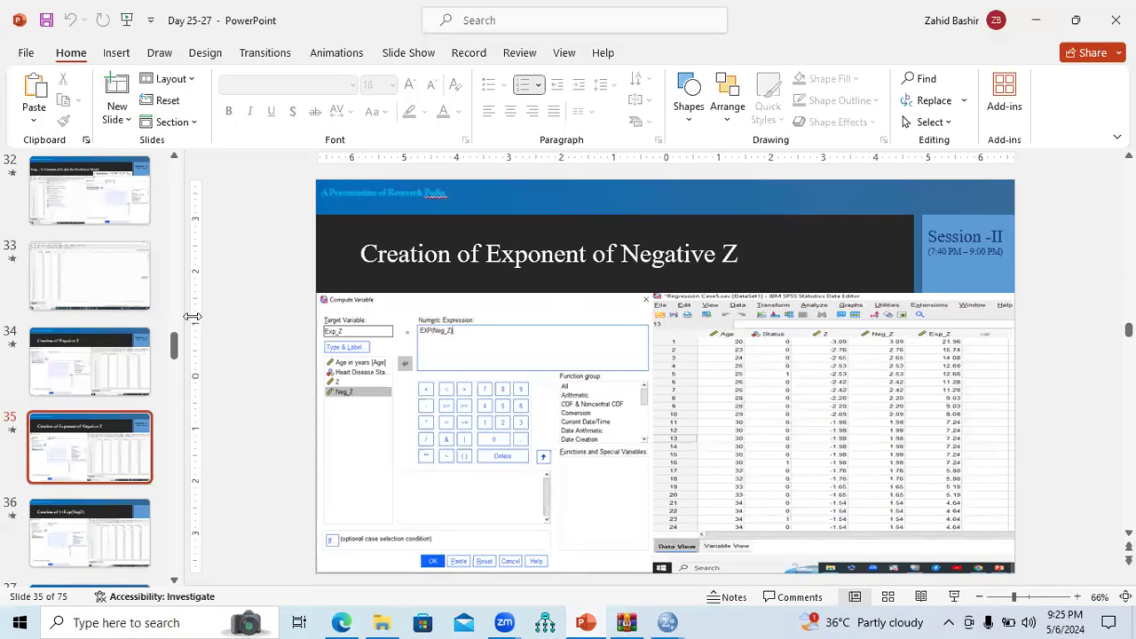
drag(176, 348, 175, 311)
click(103, 257)
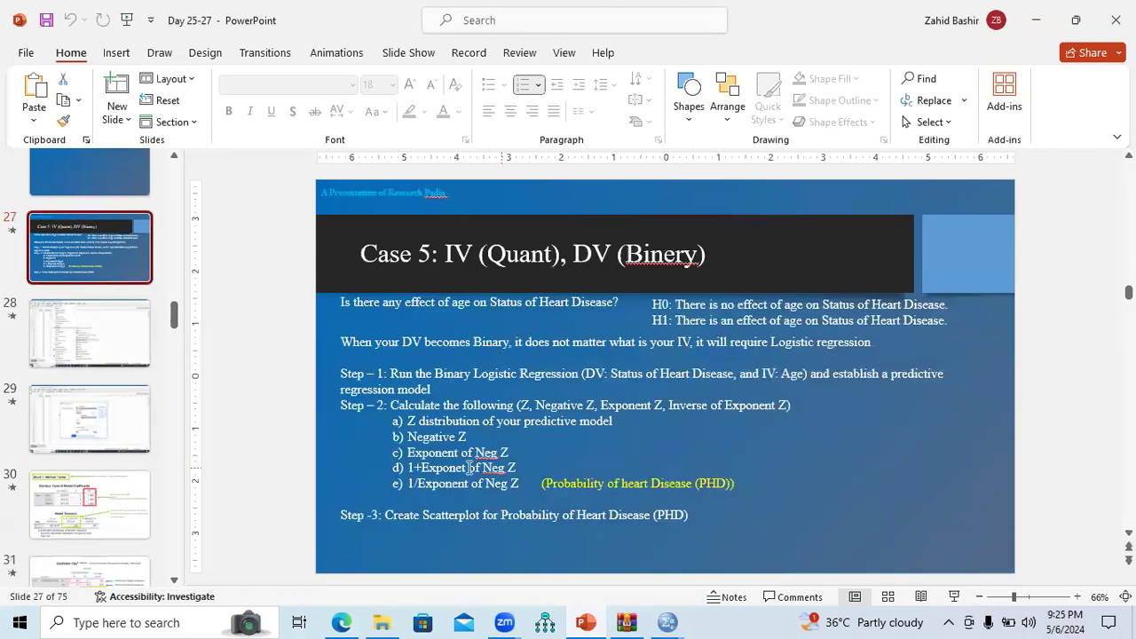
drag(408, 453, 512, 454)
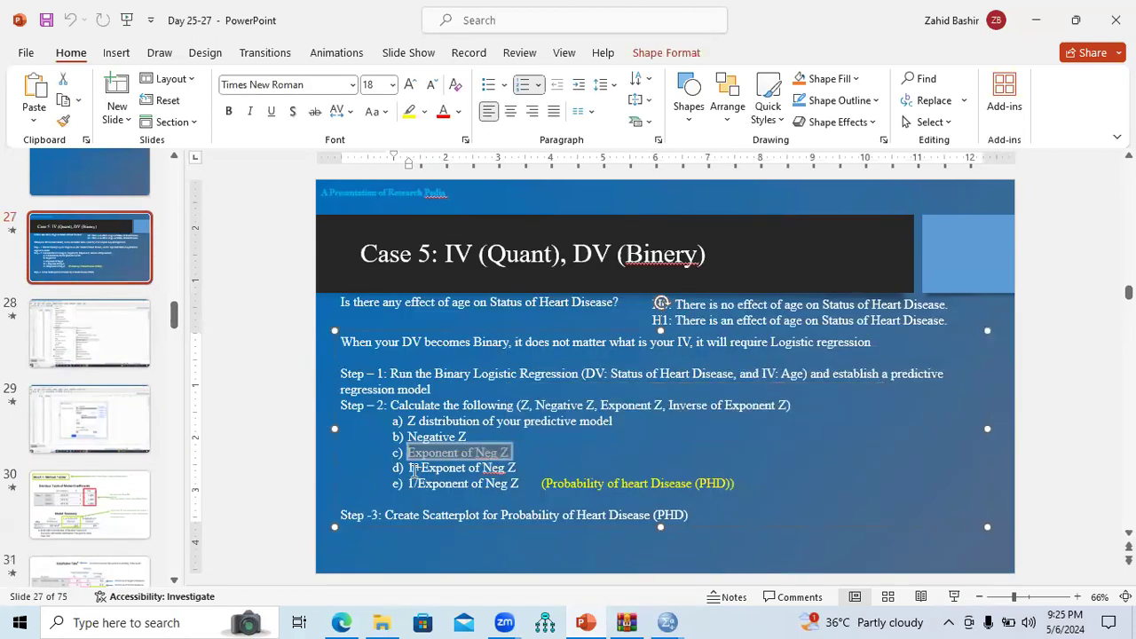
drag(409, 468, 517, 477)
Step: Switch to the Regression Case5 data in SPSS and start a cleared Compute Variable definition with target variable One_EXPZ
click(667, 622)
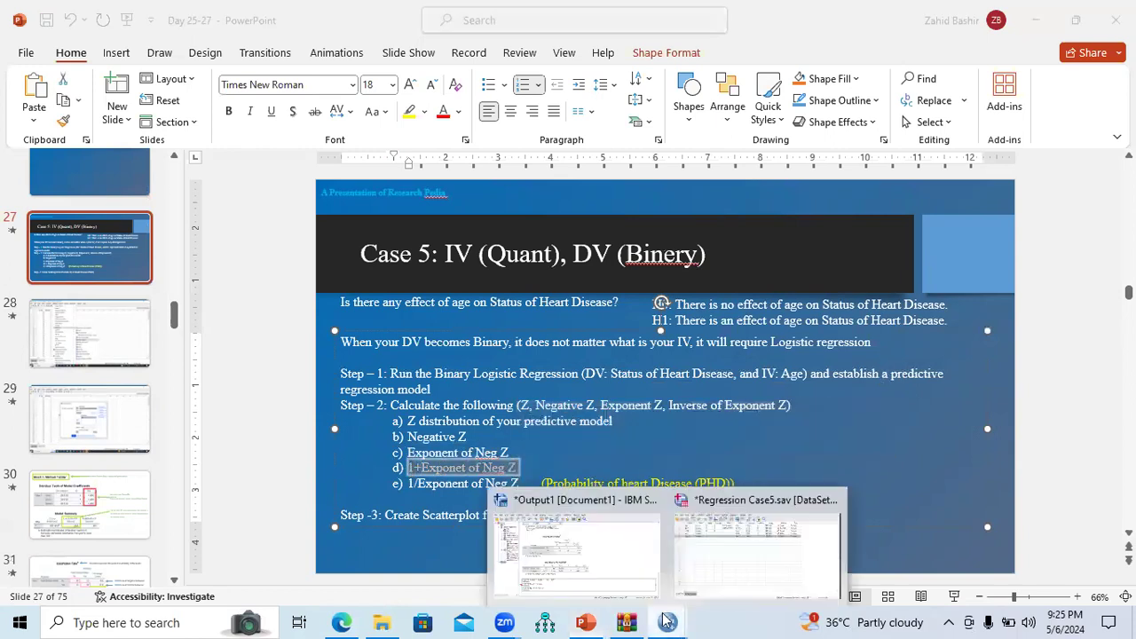
click(706, 584)
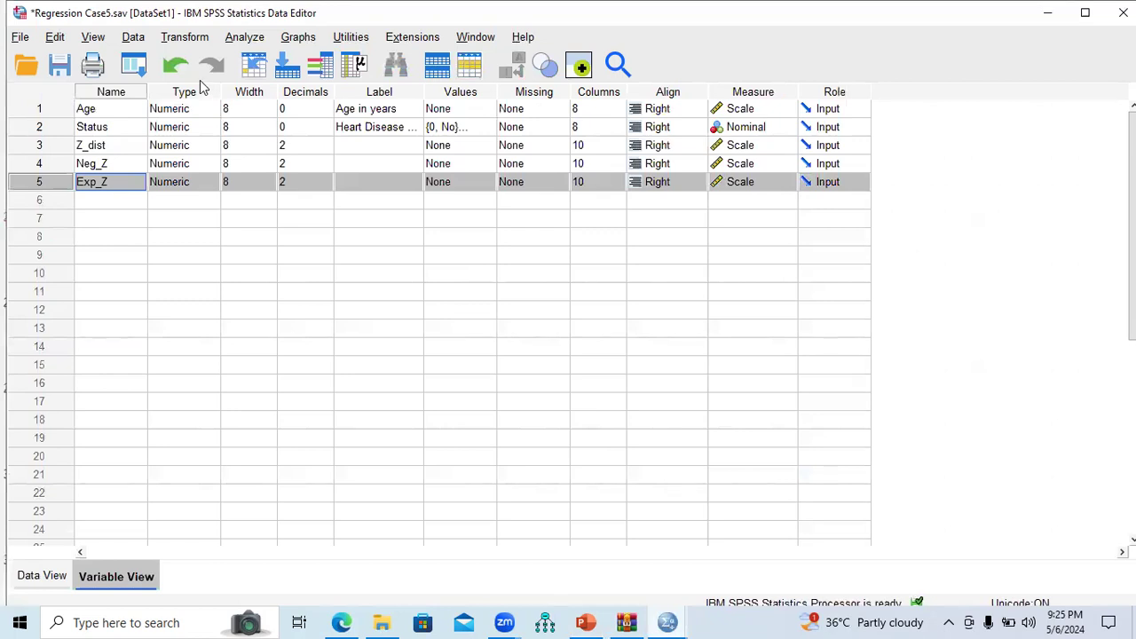
click(187, 38)
click(198, 60)
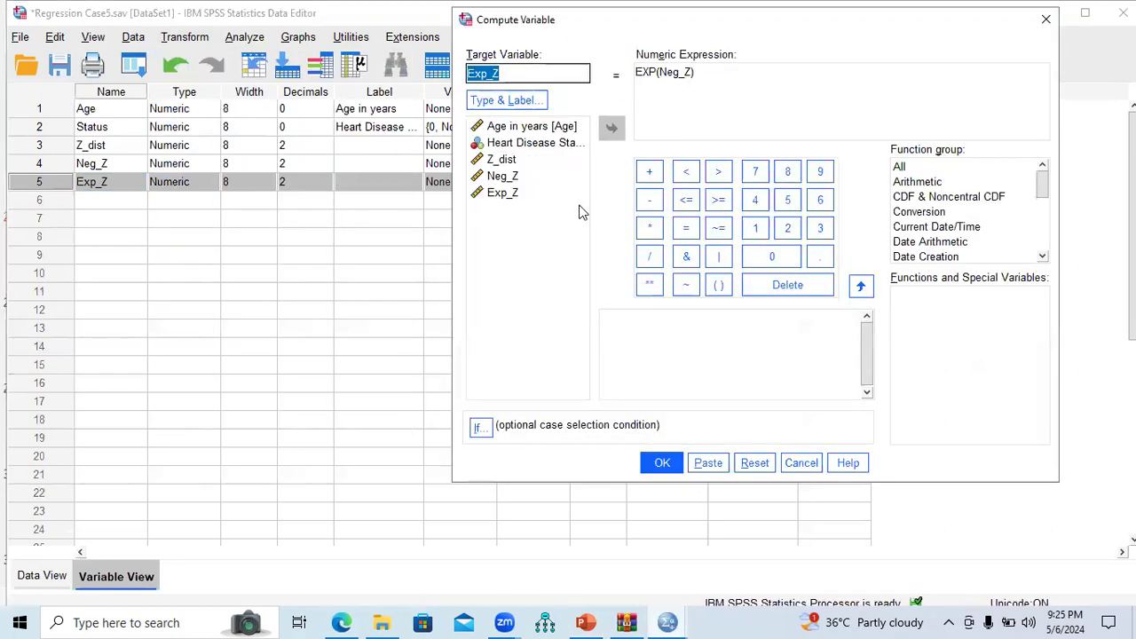
click(754, 462)
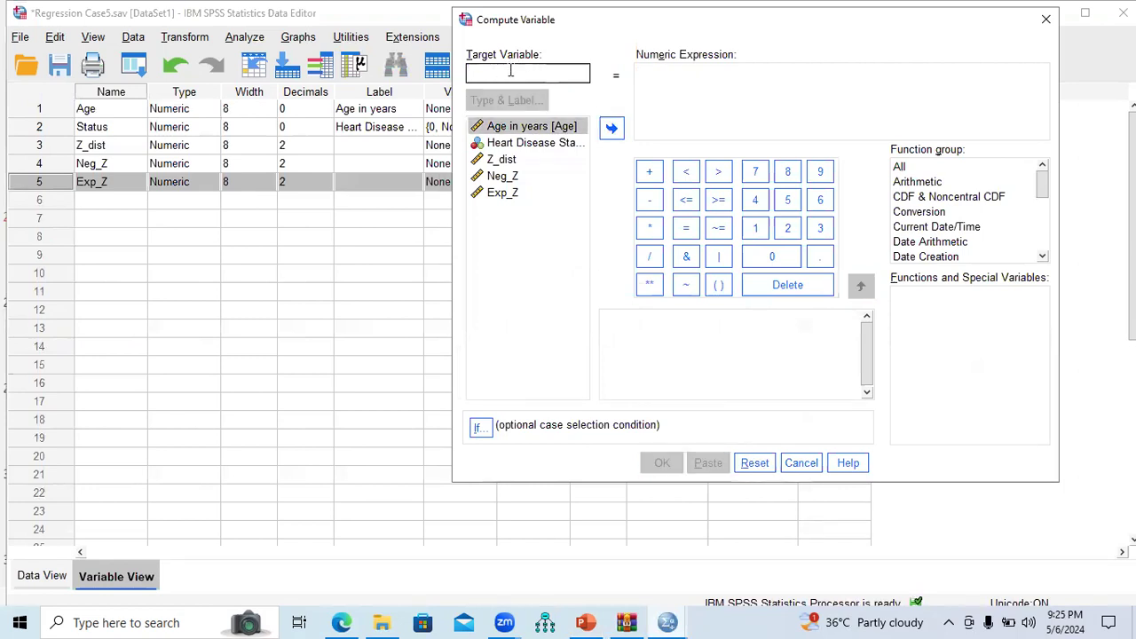
text(One_EXPZ)
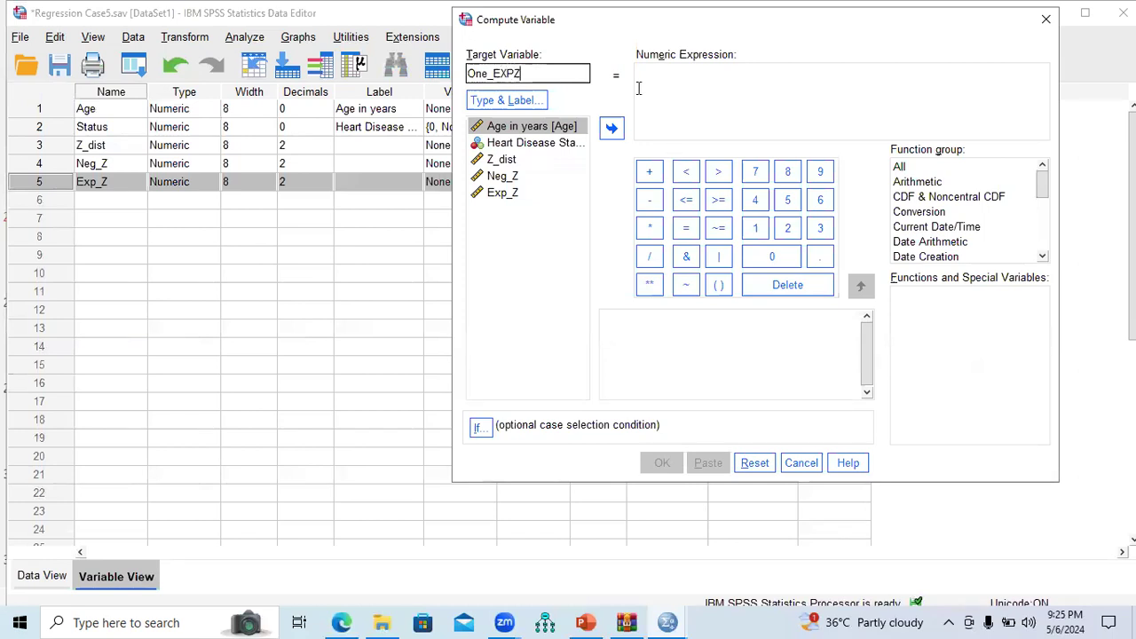
Step: Set the numeric expression for One_EXPZ to 1 + Exp_Z and compute the variable
click(653, 83)
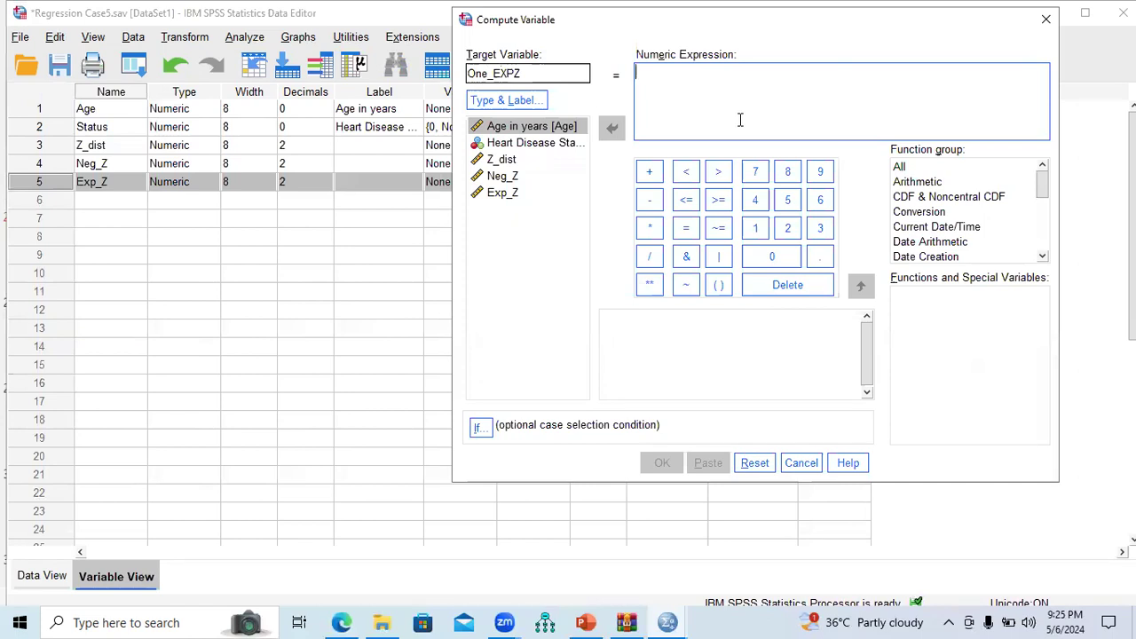
text(1 +)
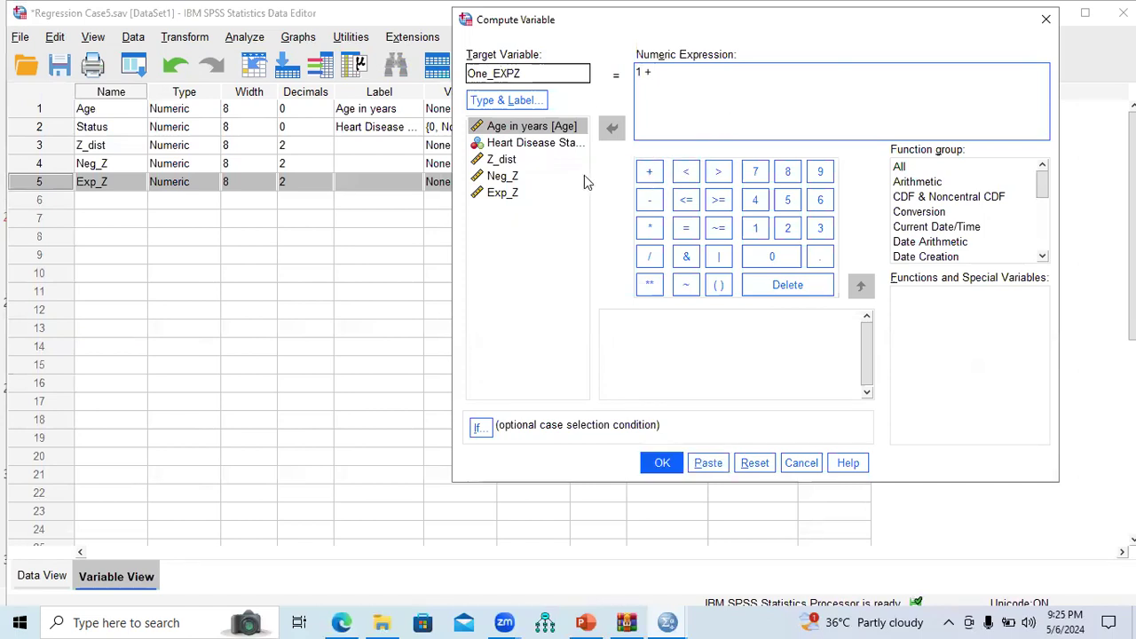
double_click(501, 195)
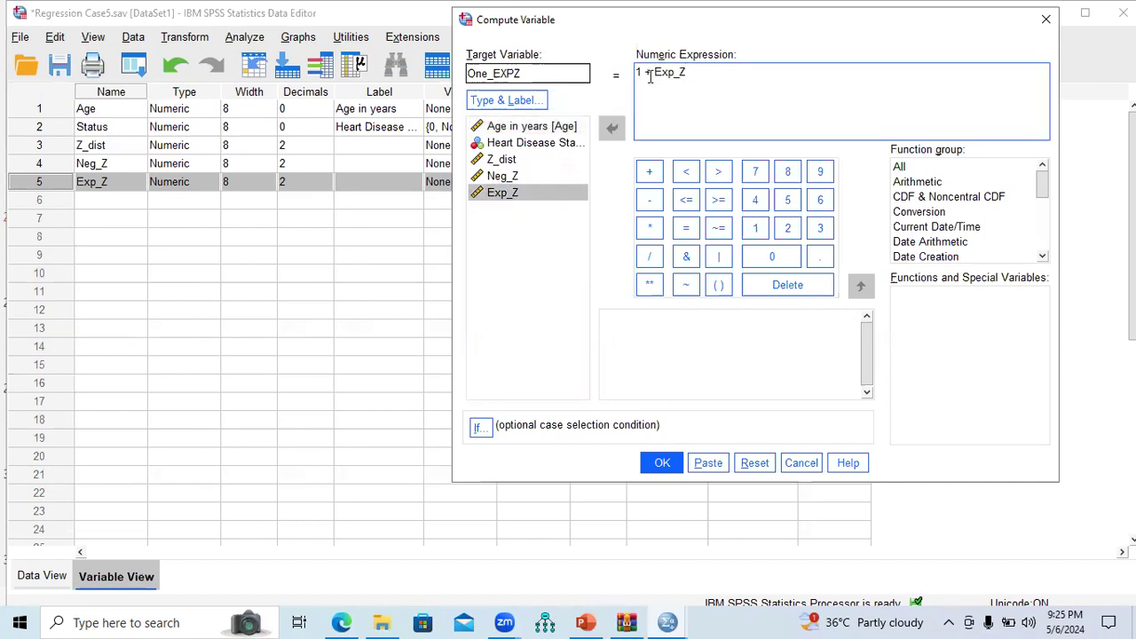
drag(635, 75, 681, 75)
click(668, 465)
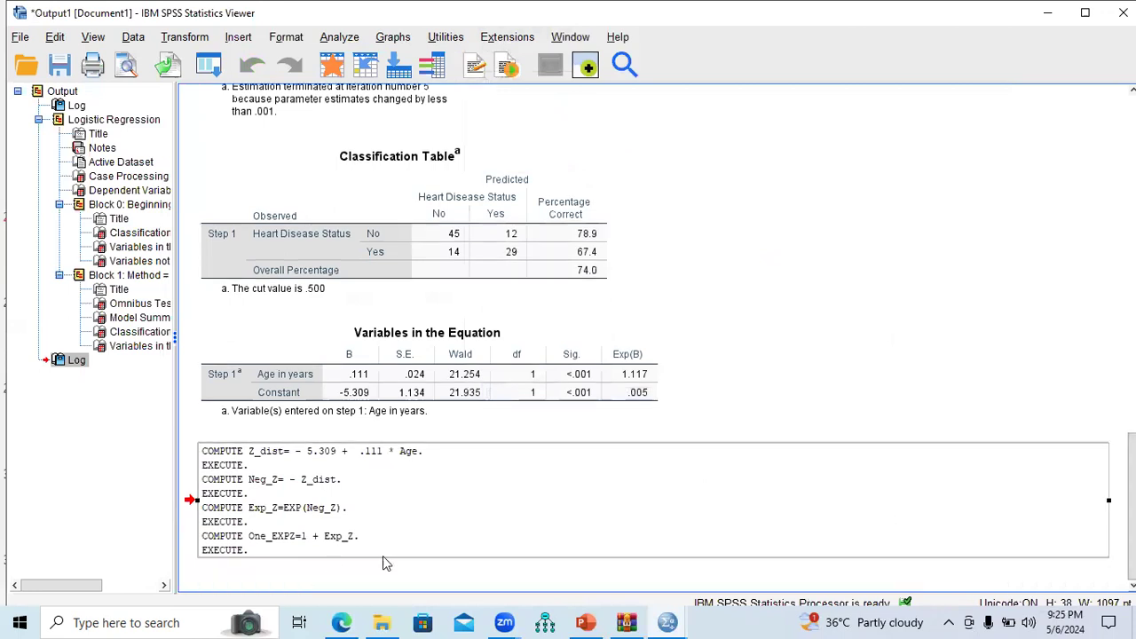
Step: Examine the One_EXPZ variable's definition in the variable list and its values in the data
mouse_move(665, 622)
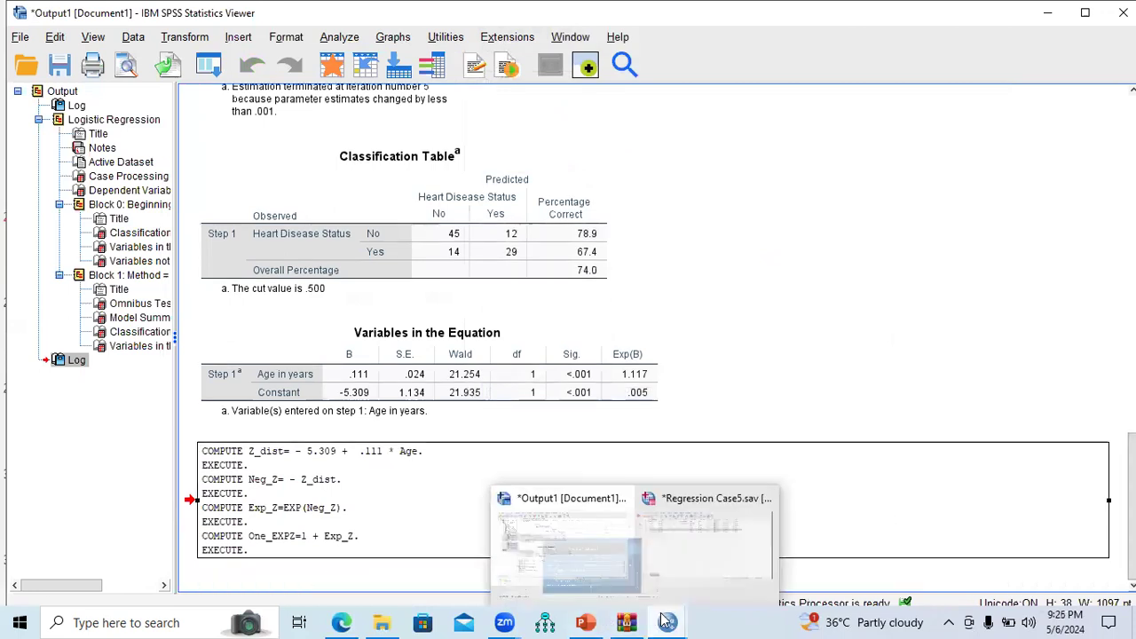
click(698, 596)
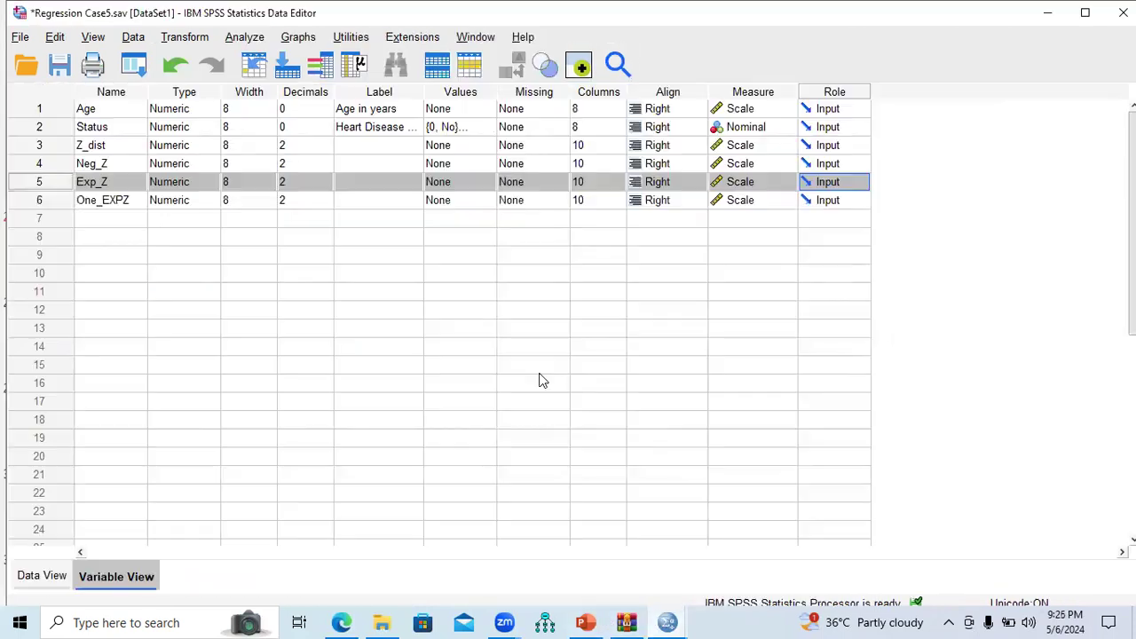
click(39, 201)
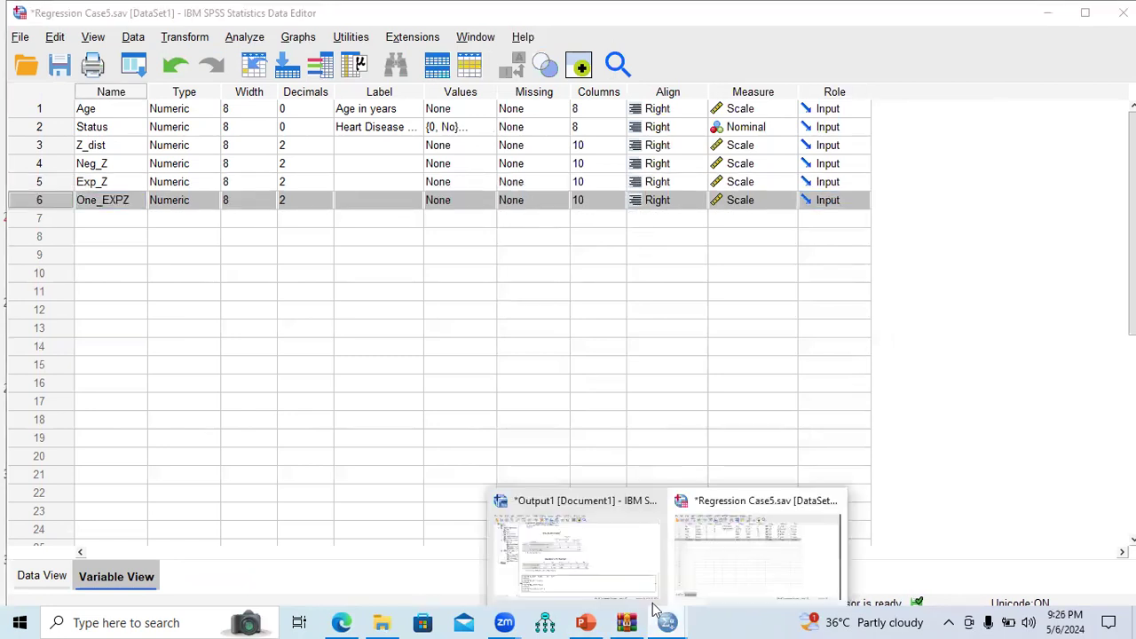
click(42, 576)
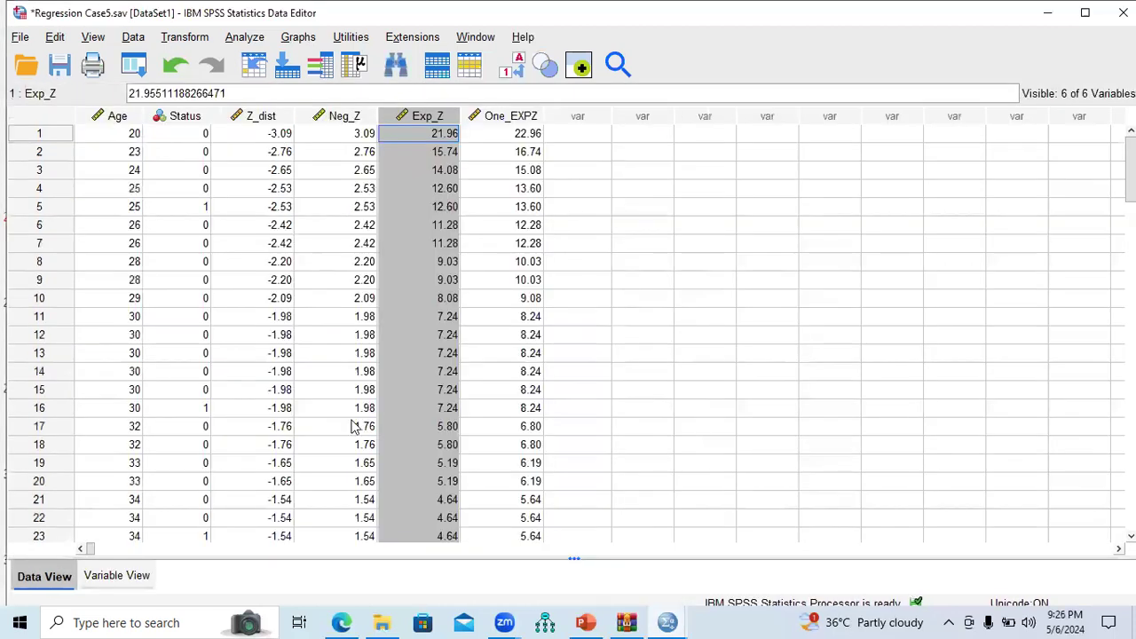
click(517, 116)
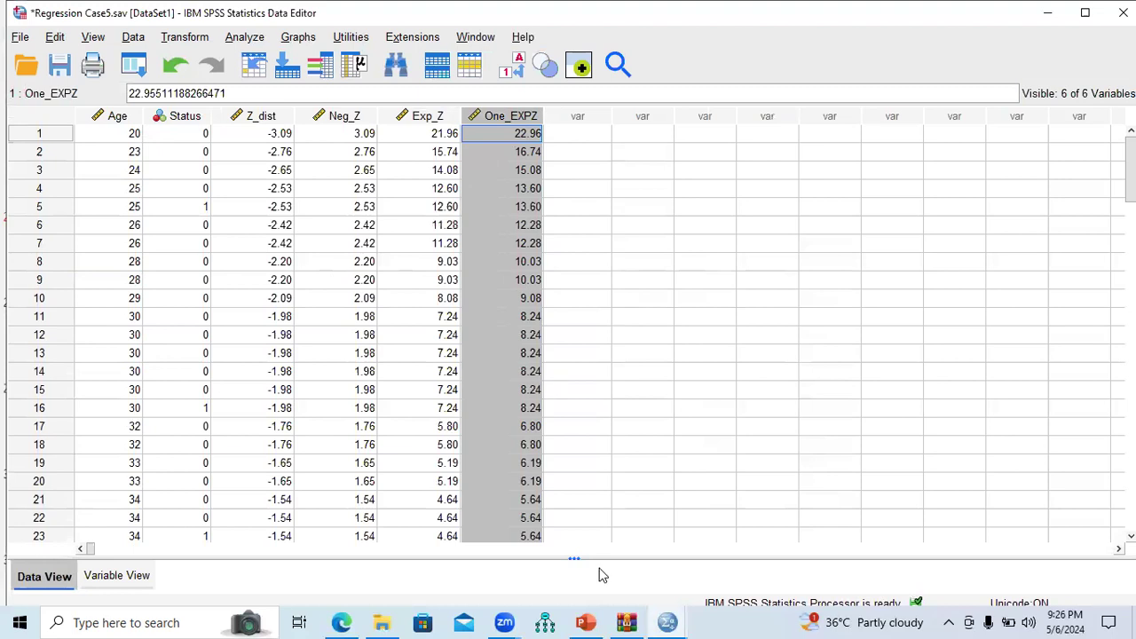
Step: Switch to PowerPoint and check the 1/Exponent of Neg Z item and its Probability of heart Disease (PHD) note on slide 27
click(585, 622)
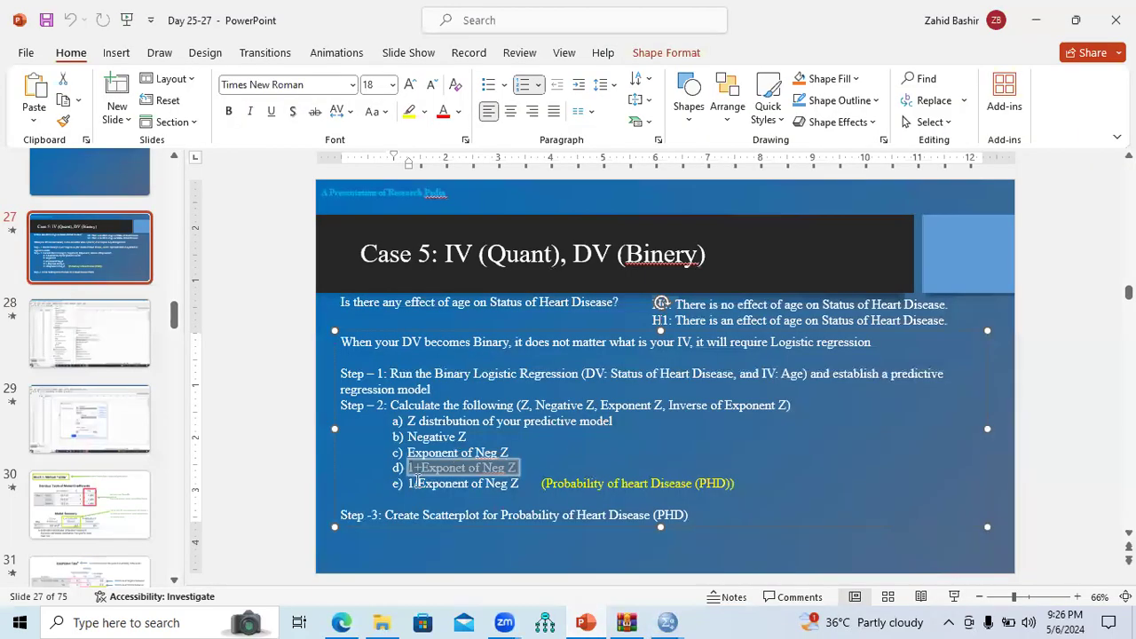
drag(408, 482, 729, 479)
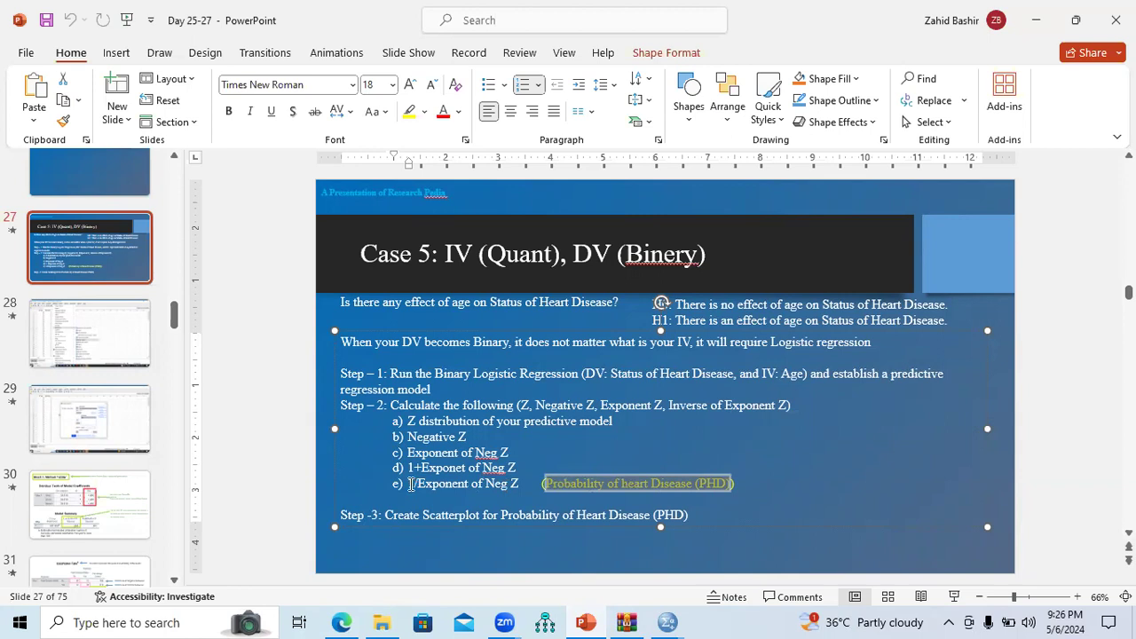
drag(409, 484, 520, 479)
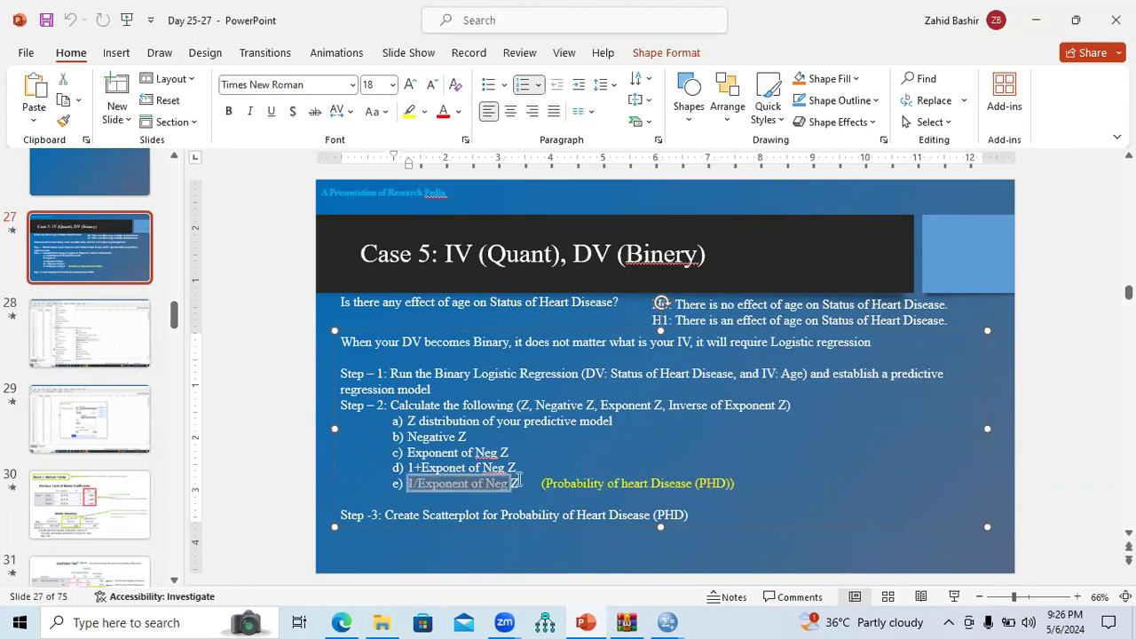
Step: Return to the Regression Case5 data in SPSS and start a cleared Compute Variable definition with target variable PHHD
click(667, 622)
click(726, 543)
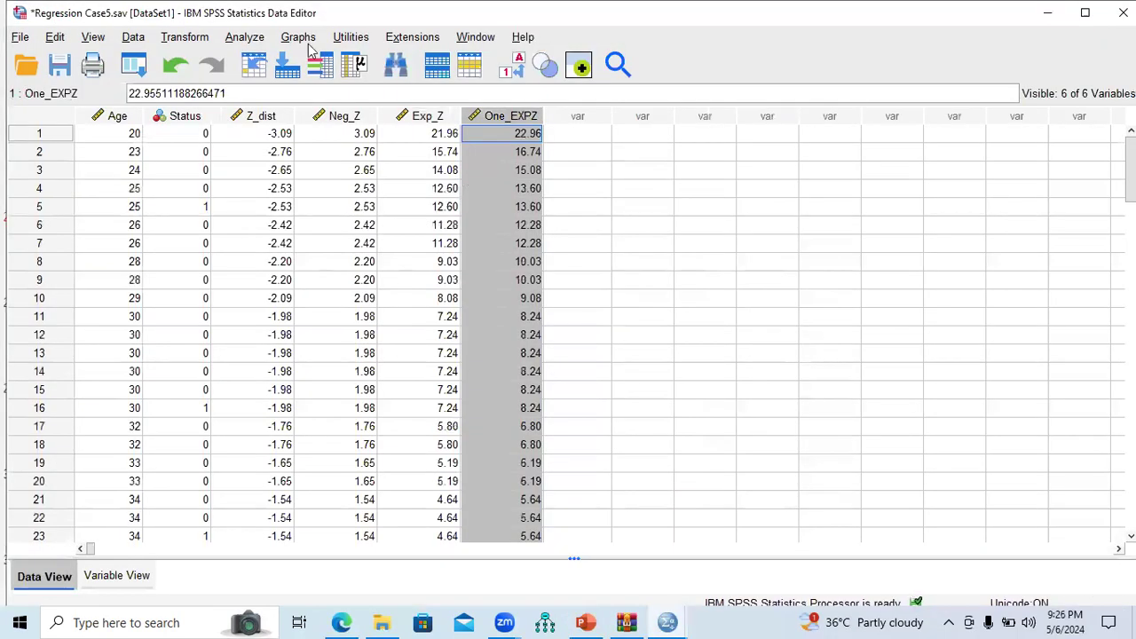
click(184, 37)
click(213, 59)
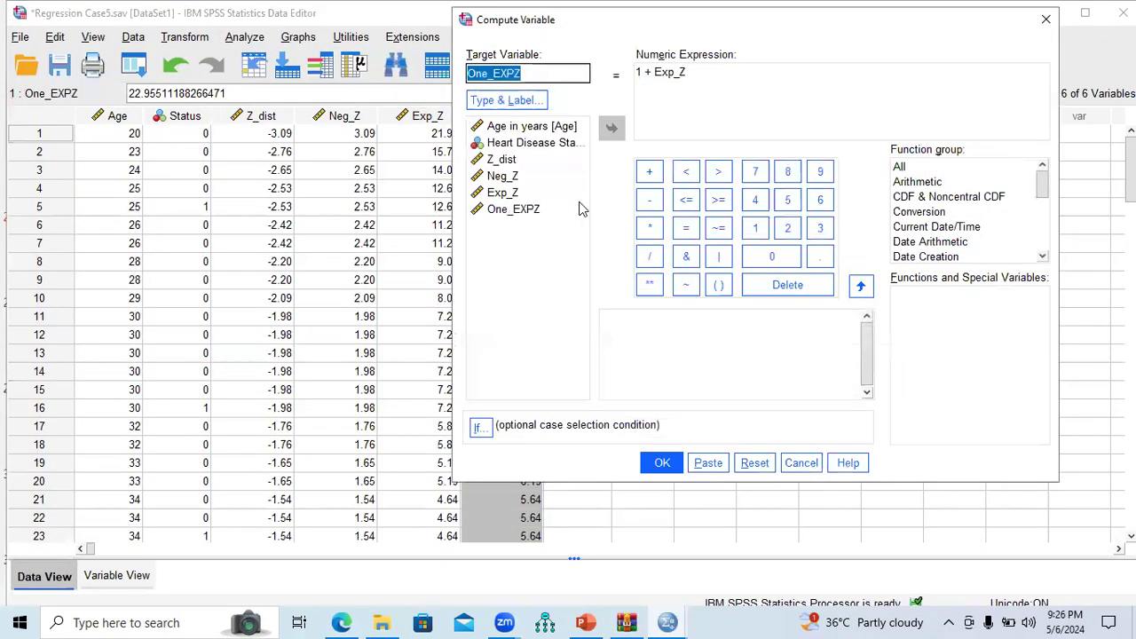
click(754, 462)
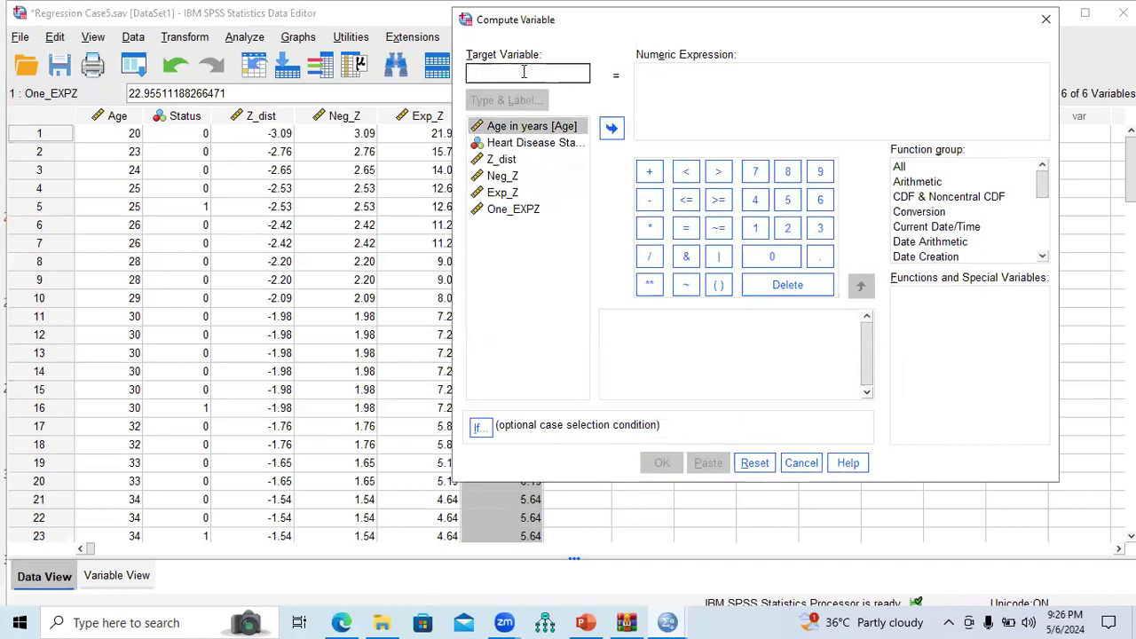
text(PH)
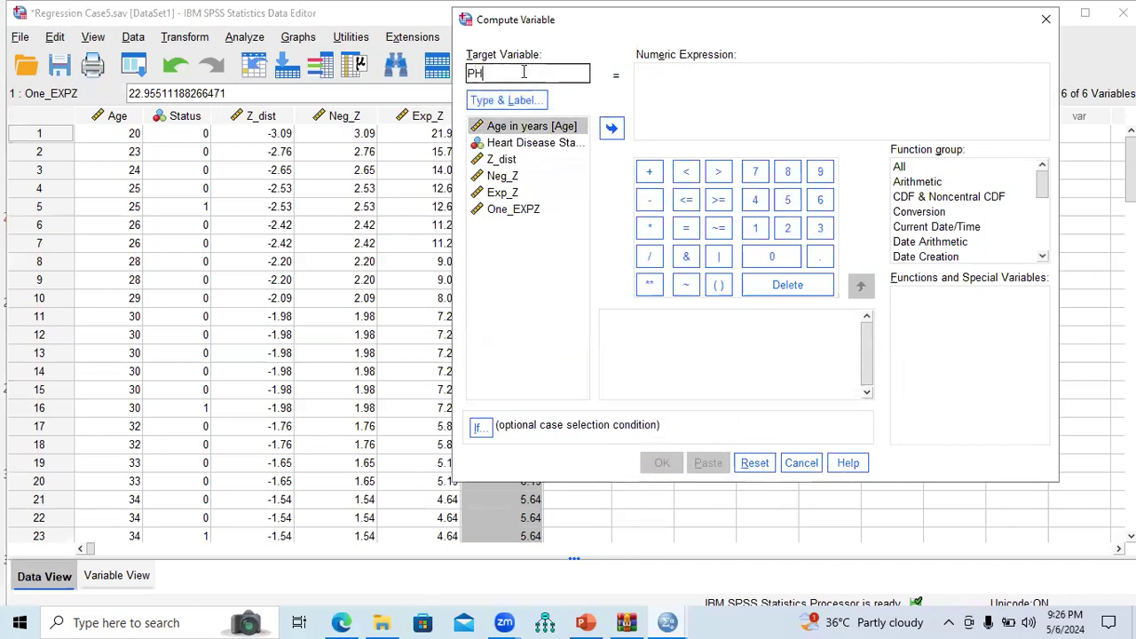
text(HD)
Step: Set the numeric expression for PHHD to 1 / One_EXPZ and compute the variable
click(650, 79)
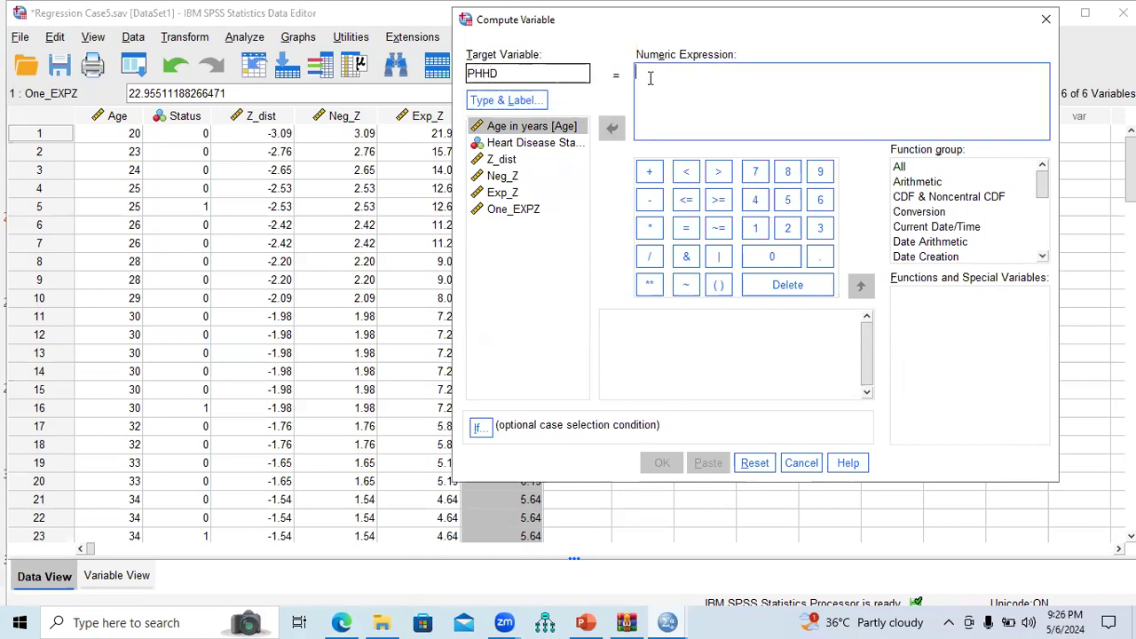
text(1)
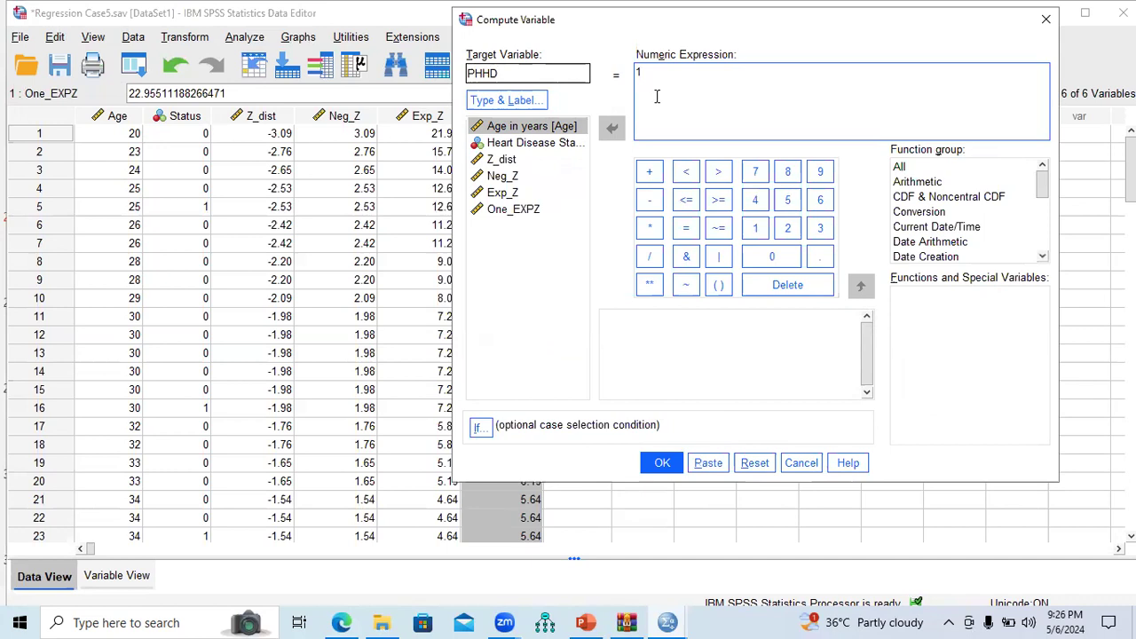
click(649, 257)
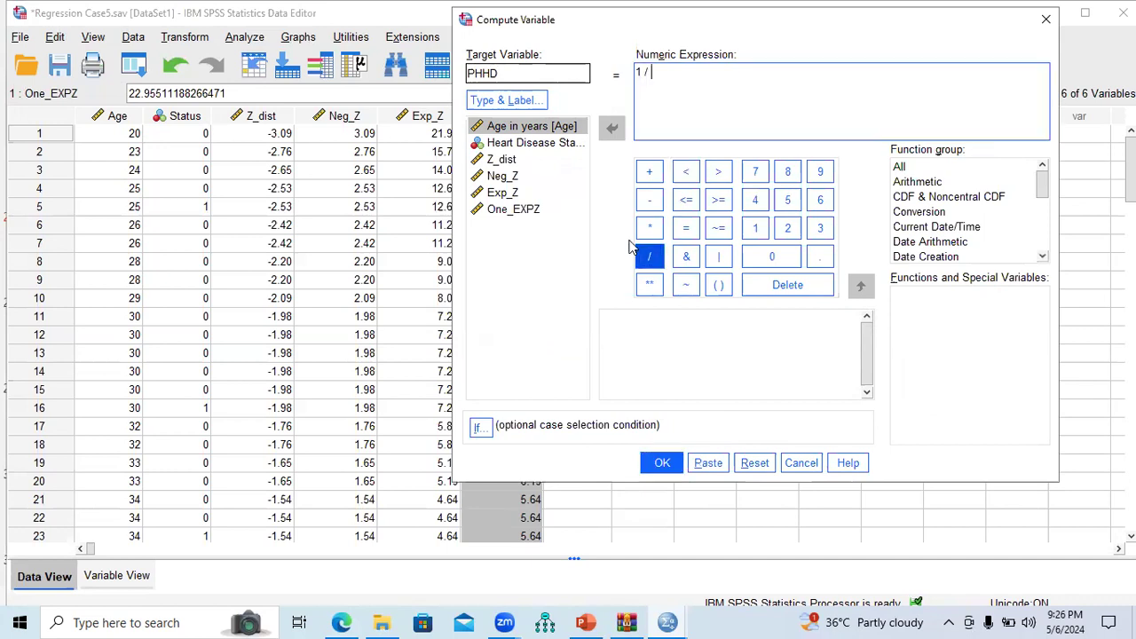
double_click(519, 213)
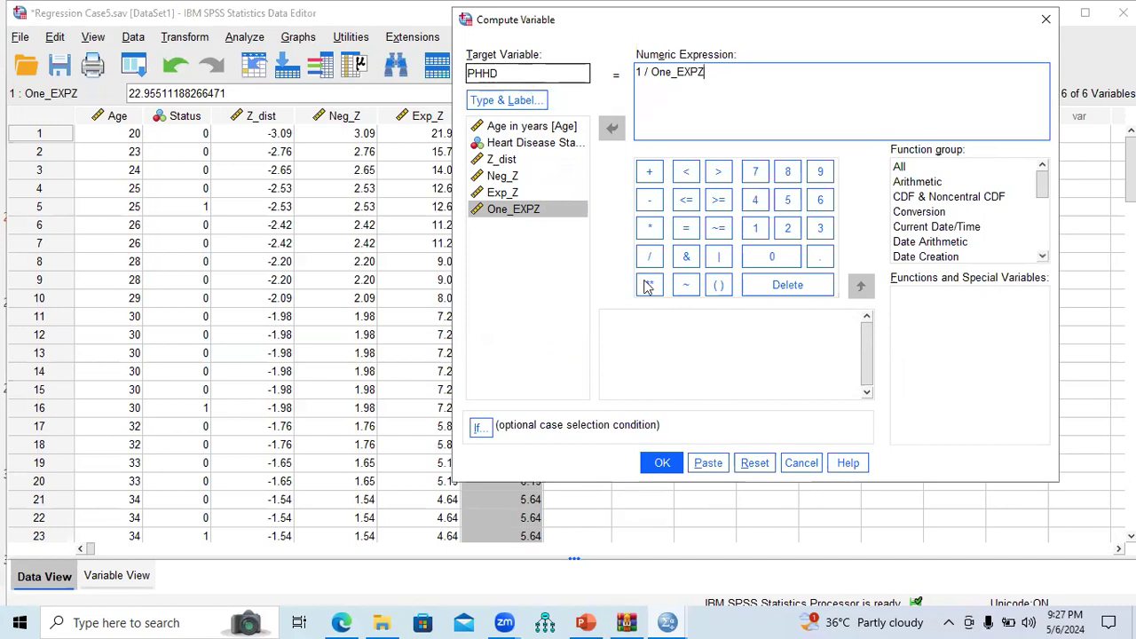
click(656, 463)
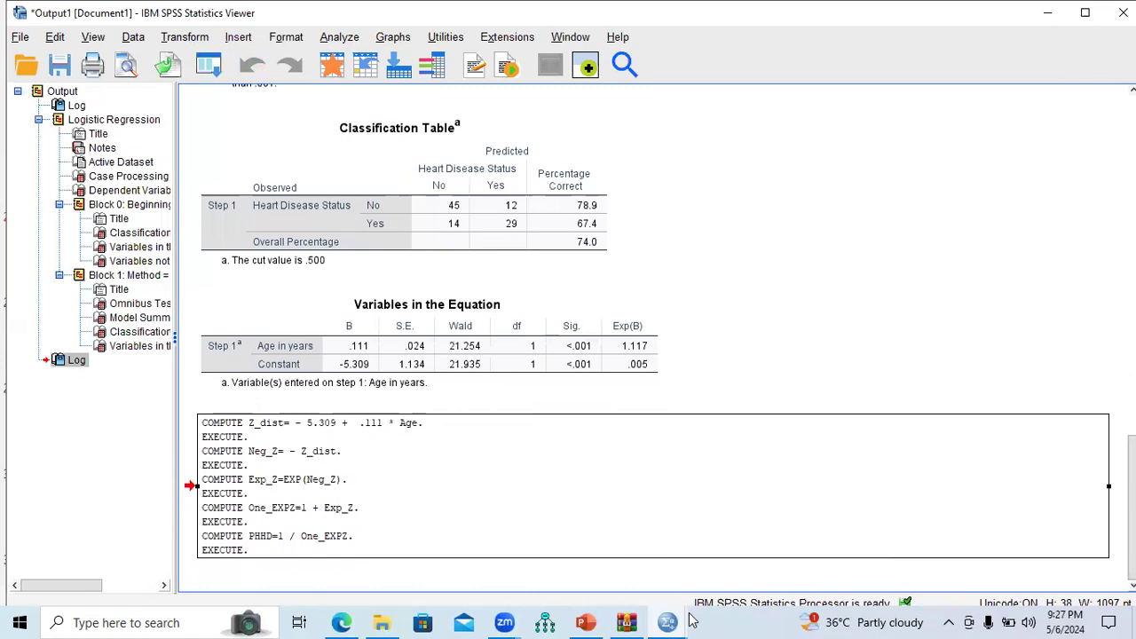
Step: Examine the PHHD values in the data and compare them with the ages for cases 1, 2 and 42
mouse_move(688, 621)
click(760, 537)
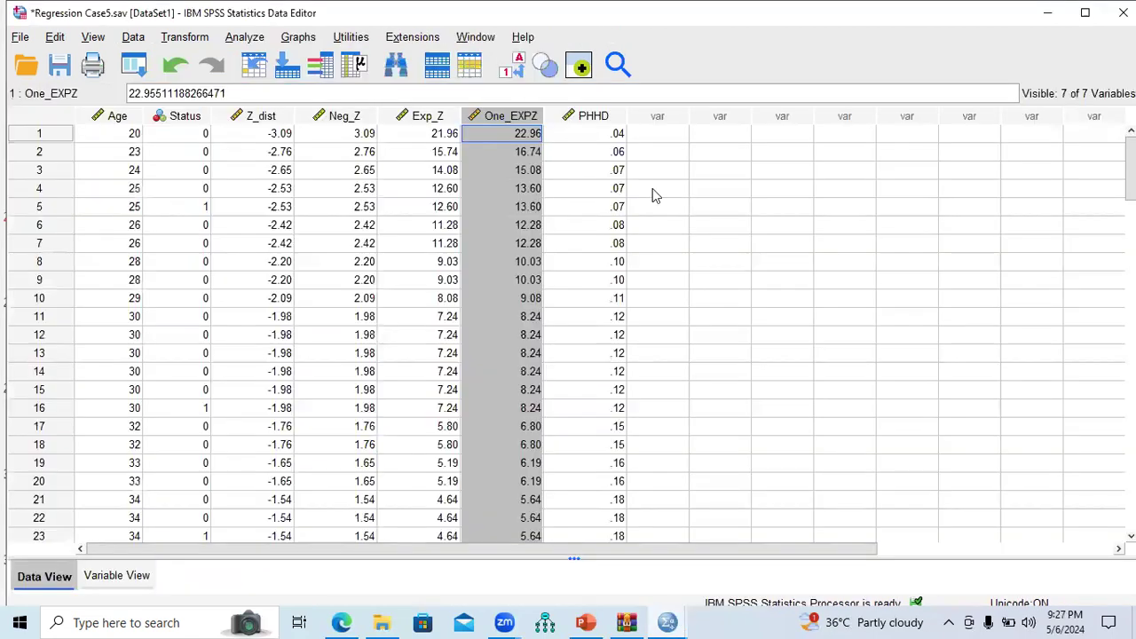
click(593, 116)
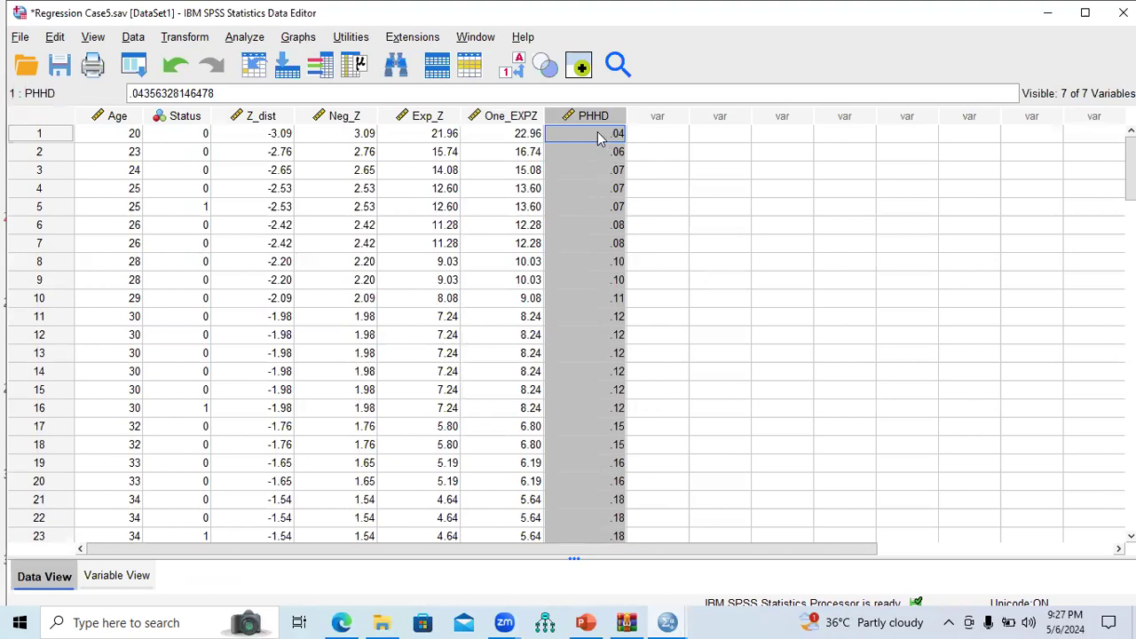
click(133, 142)
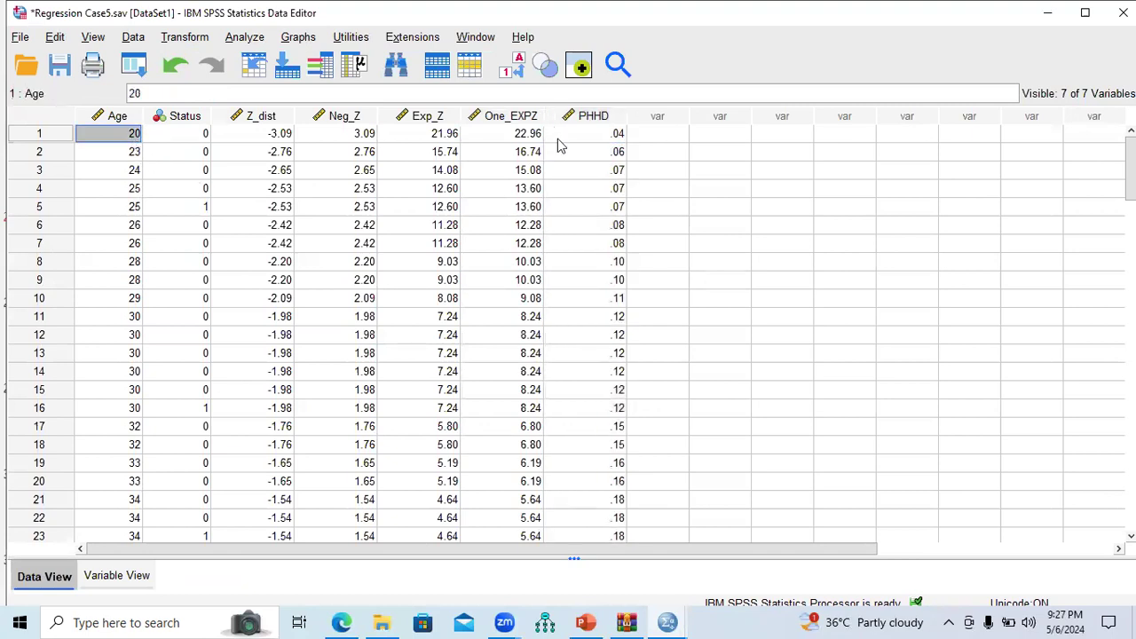
click(618, 138)
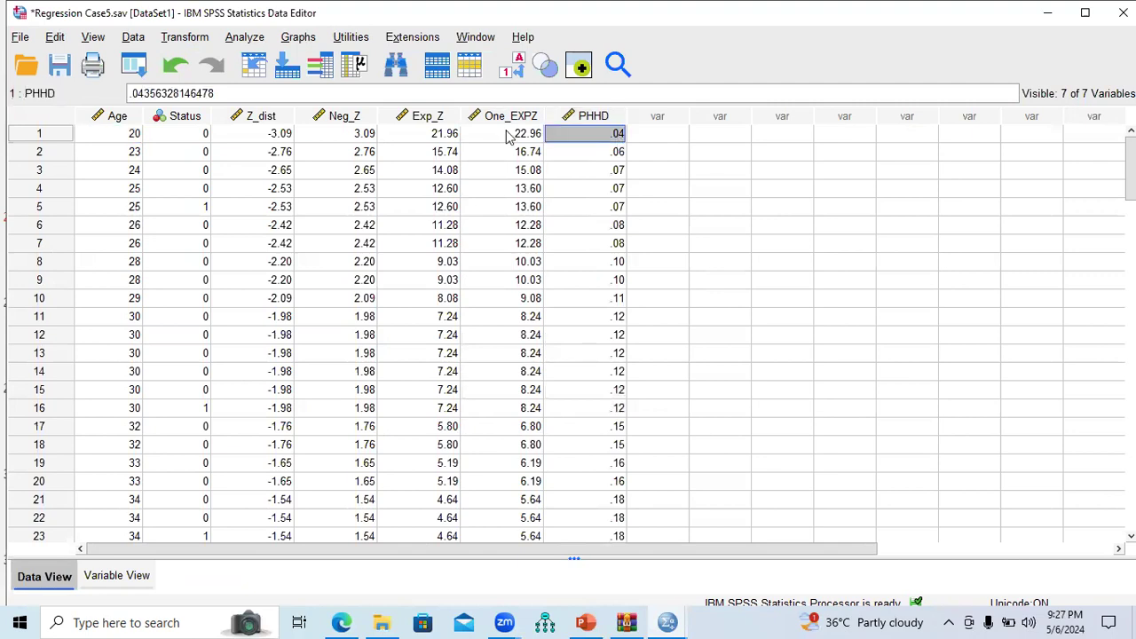
click(124, 153)
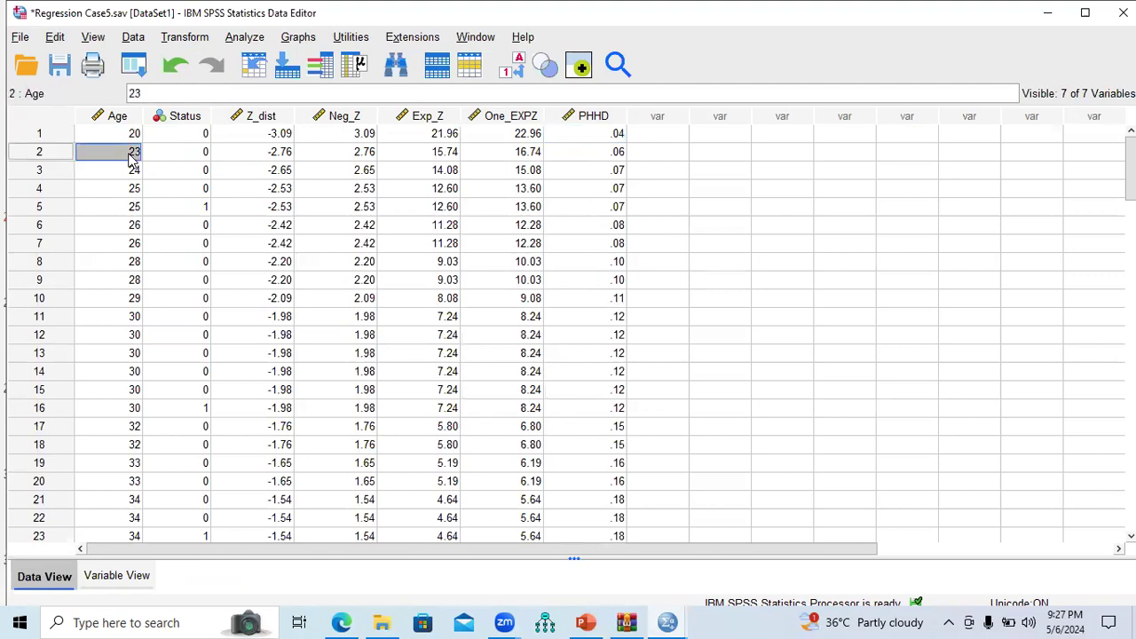
click(618, 159)
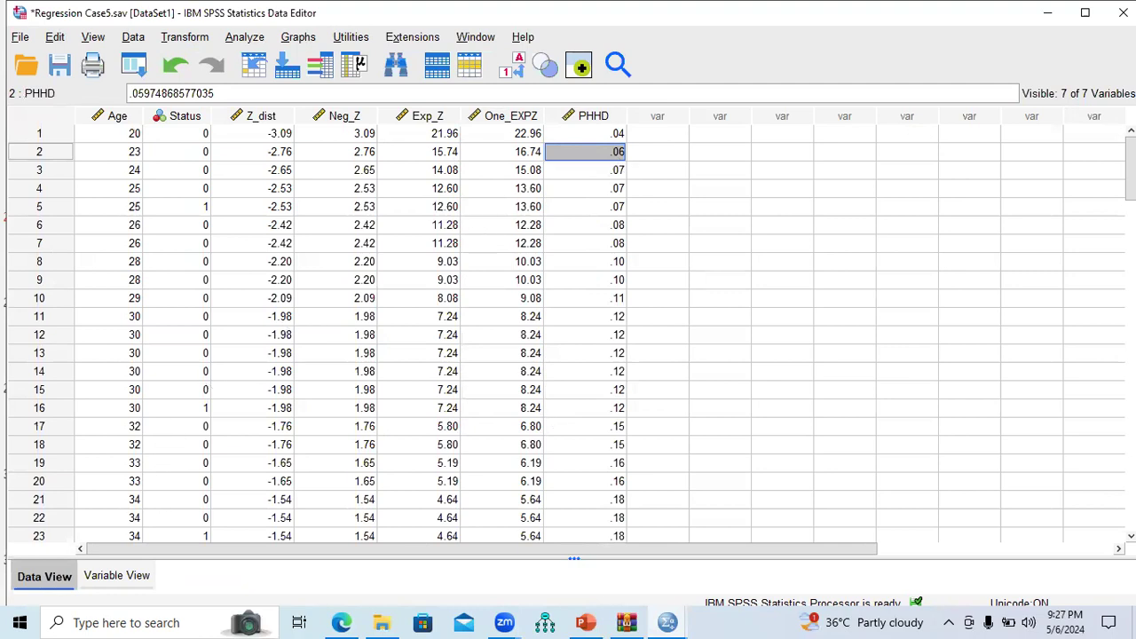
drag(1130, 168, 1130, 234)
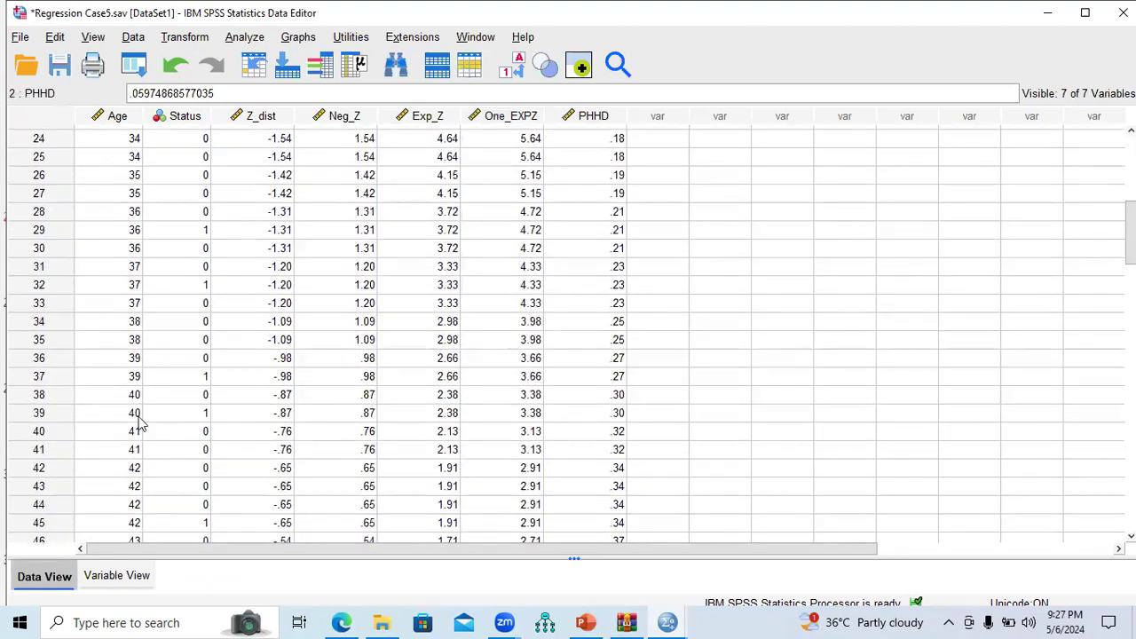
click(135, 470)
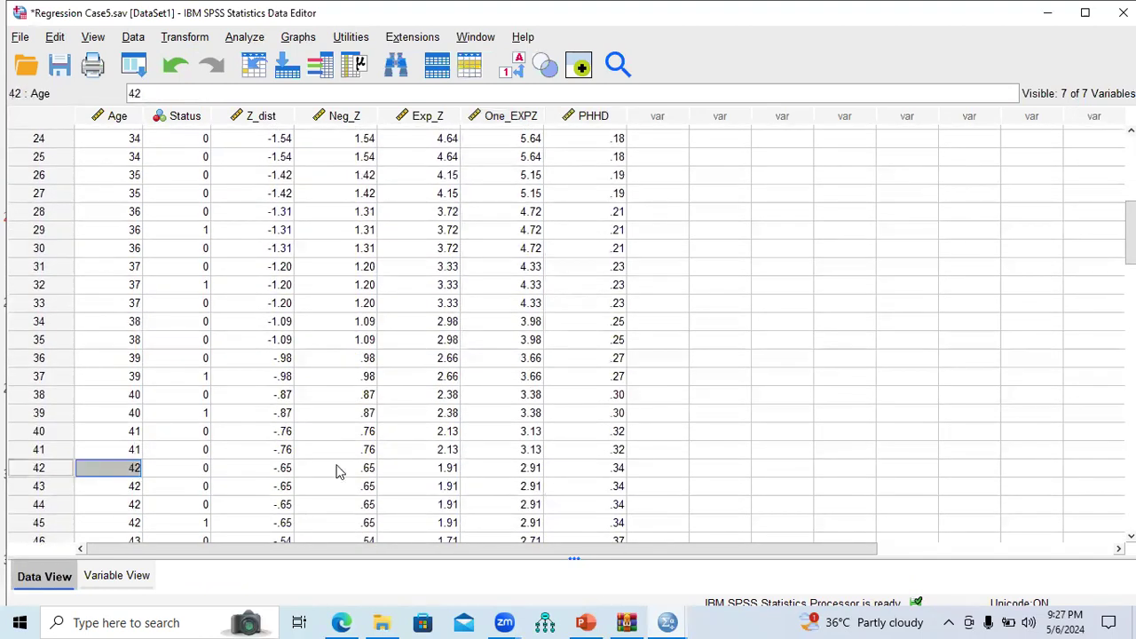
click(620, 471)
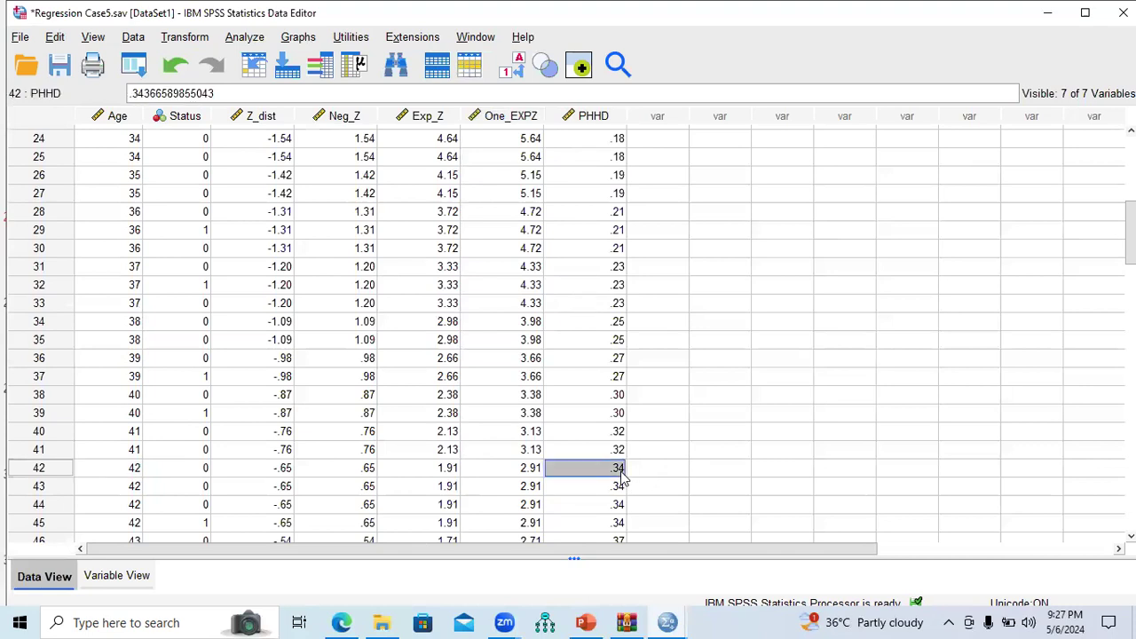
Step: Examine the PHHD values for older ages, checking case 80, and highlight the whole PHHD variable
scroll(586, 337, down, 12)
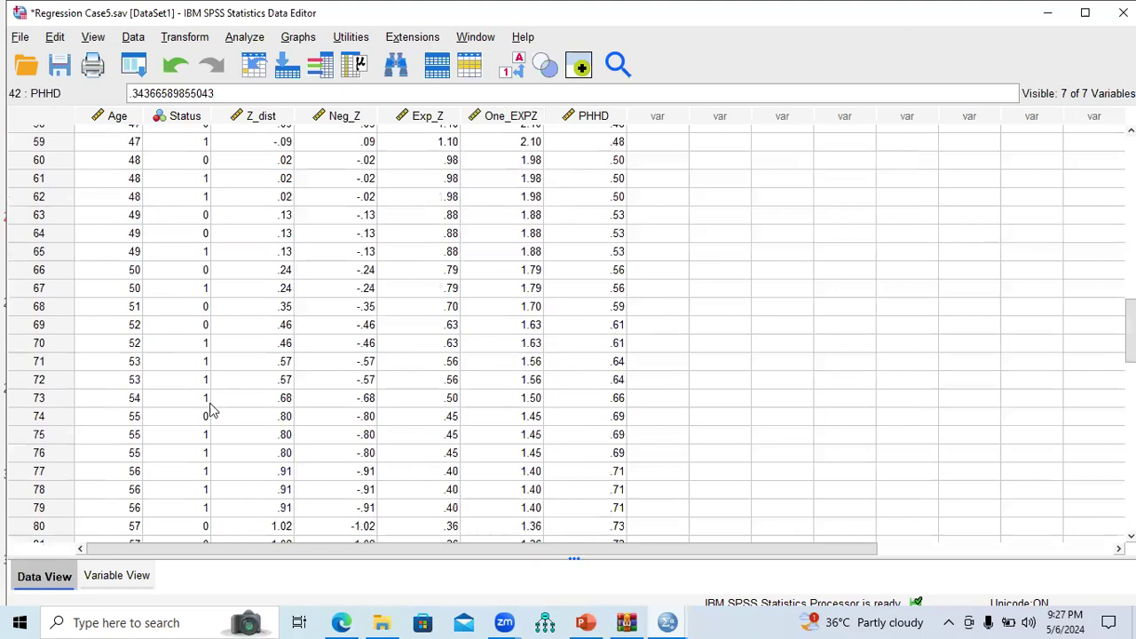
click(134, 529)
click(611, 531)
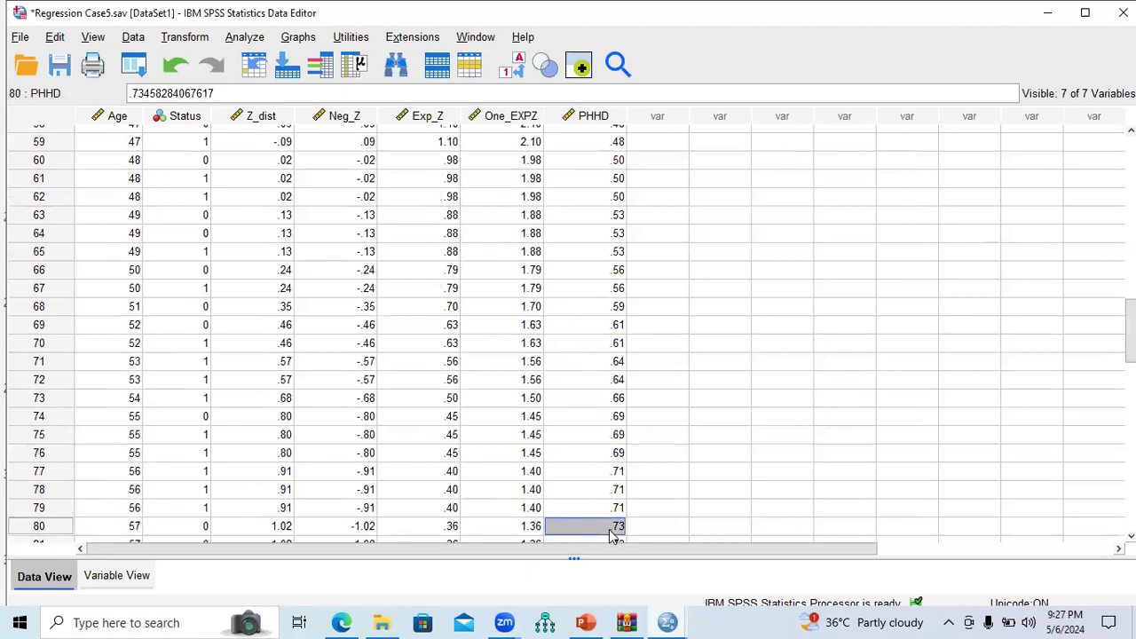
scroll(568, 333, down, 9)
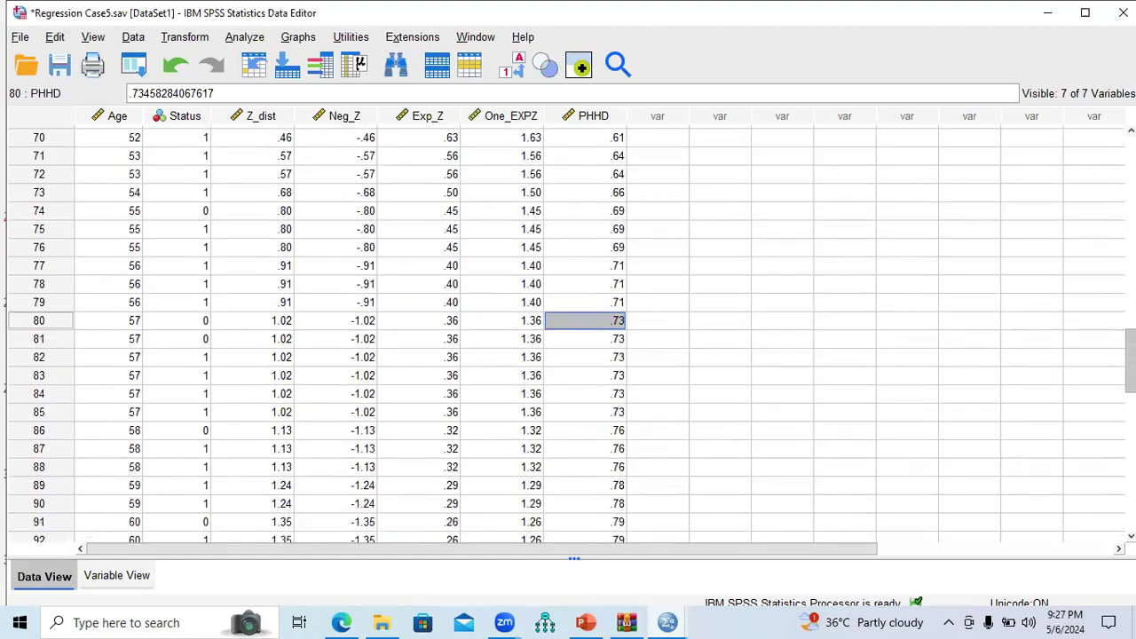
scroll(568, 332, up, 20)
scroll(613, 151, up, 7)
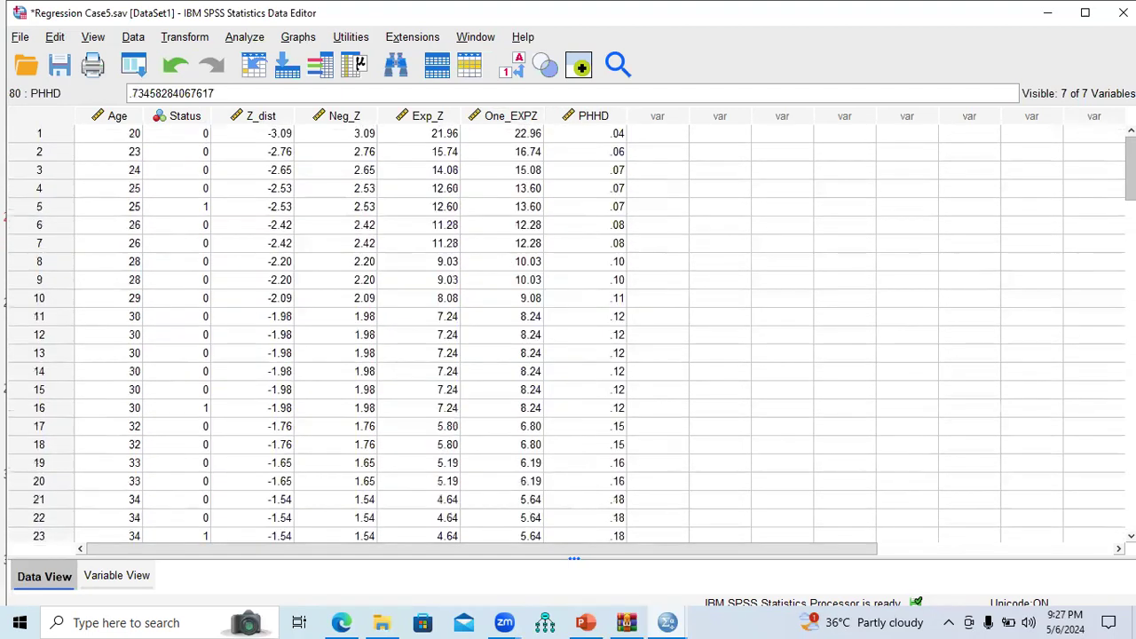
click(604, 117)
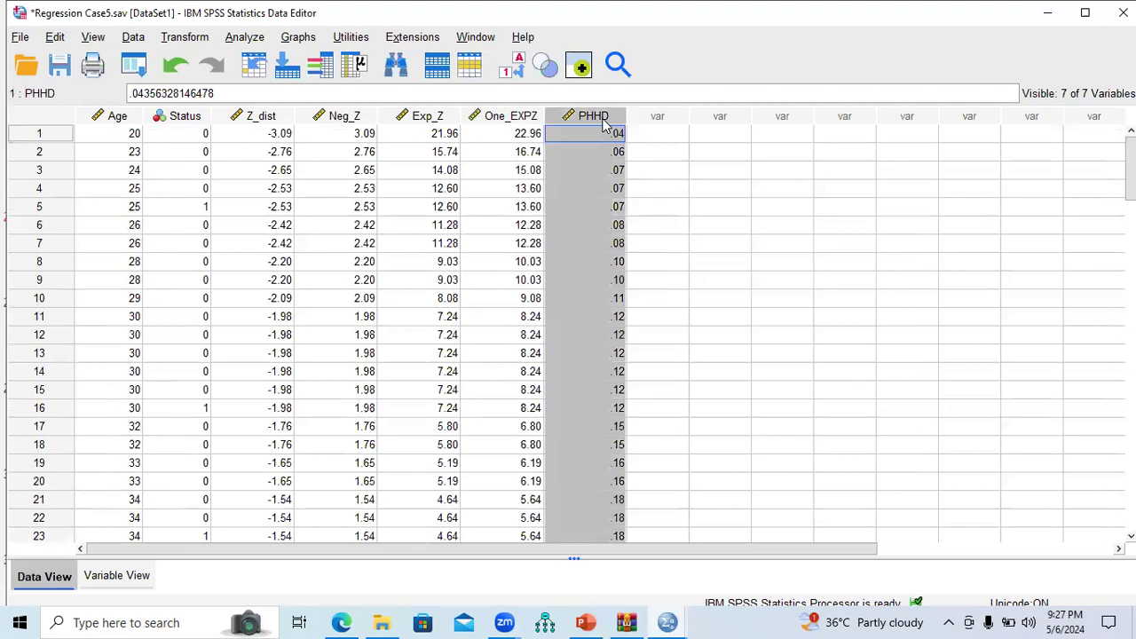
Step: Switch to PowerPoint, highlight the Step -3 scatterplot instruction on slide 27, and view the slide in full screen
click(586, 622)
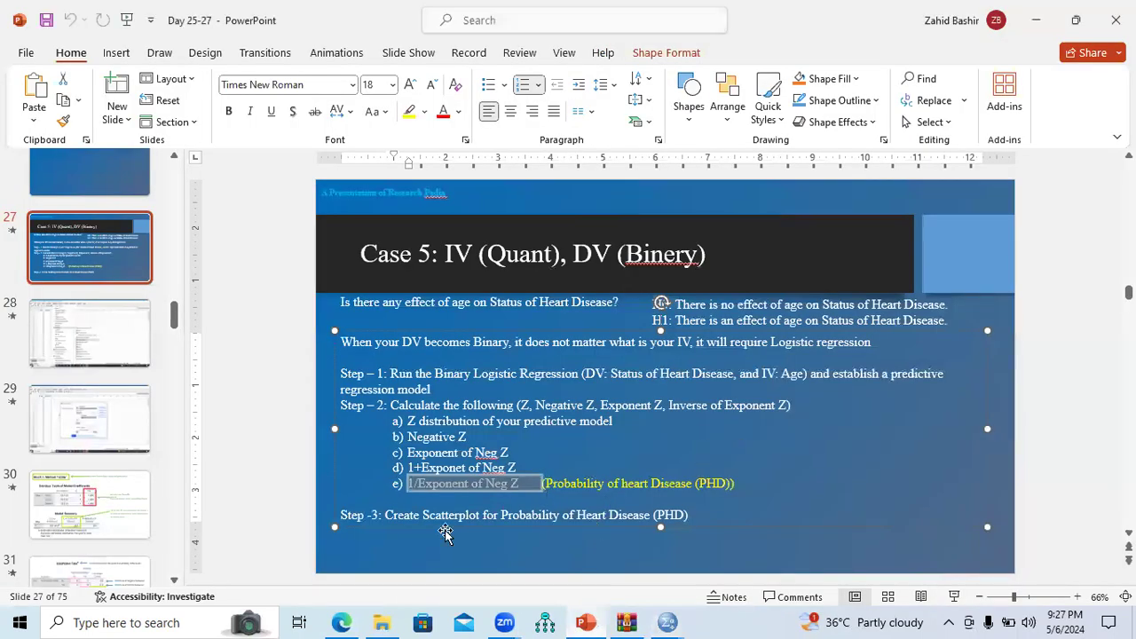
drag(421, 516, 689, 513)
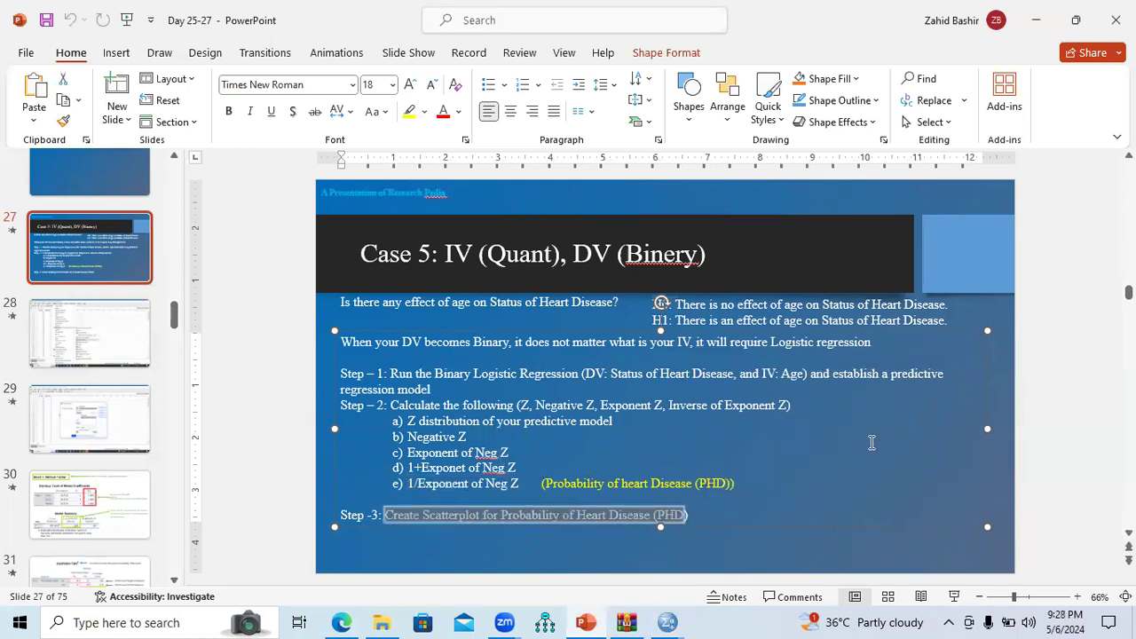
click(955, 596)
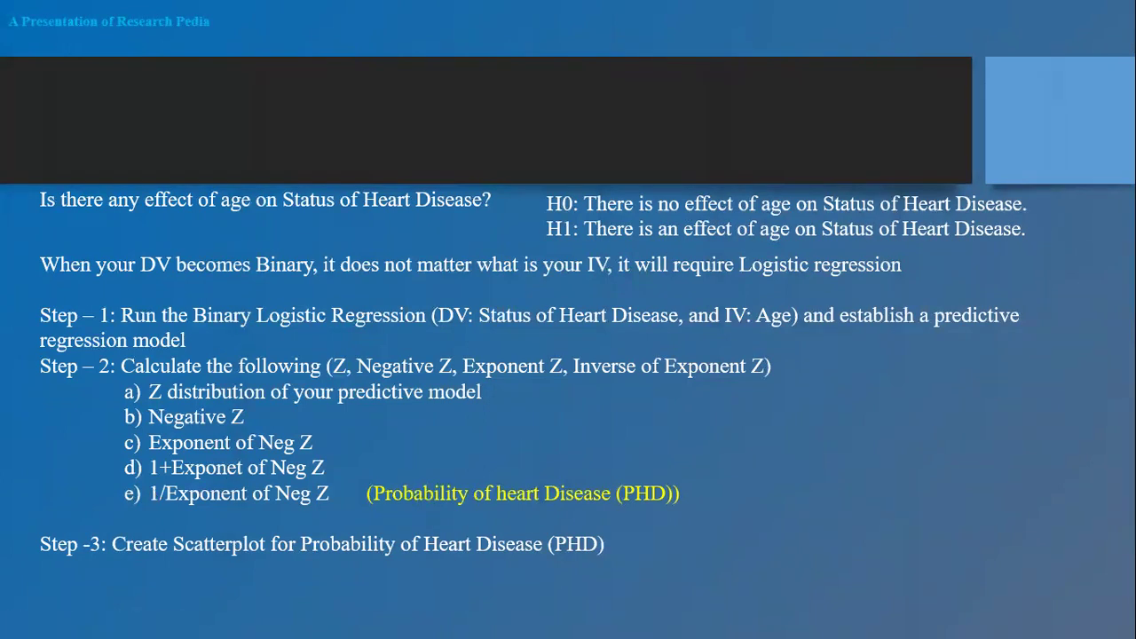
right_click(348, 413)
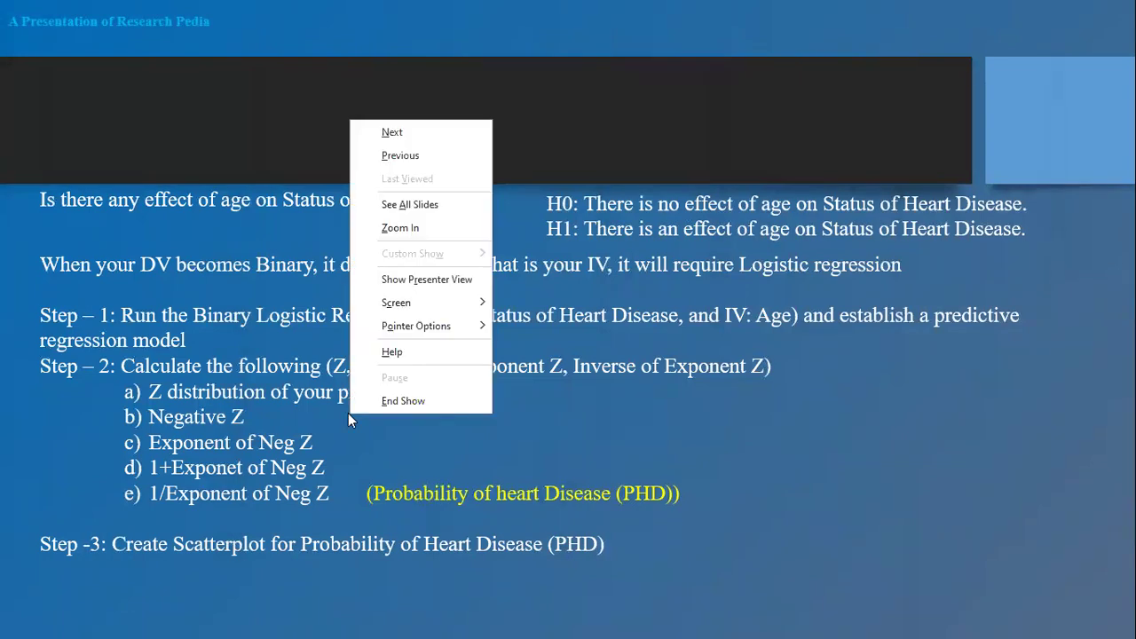
click(400, 403)
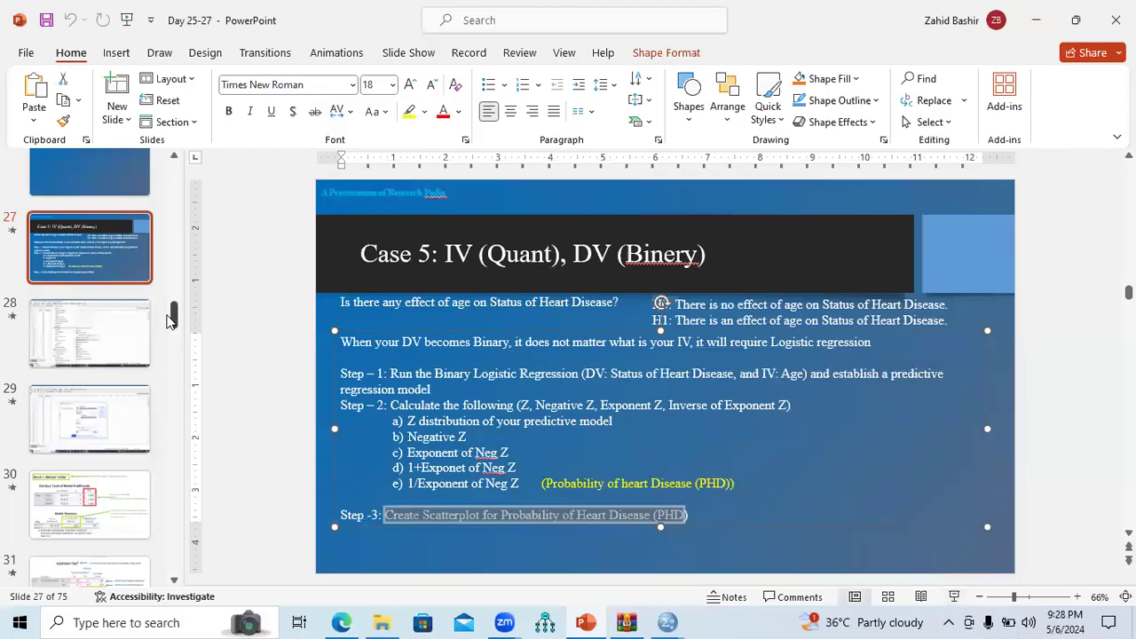
Step: Review slides 37 to 39 on computing PHD and creating a simple scatterplot, presenting them full screen
drag(173, 315, 172, 372)
click(113, 324)
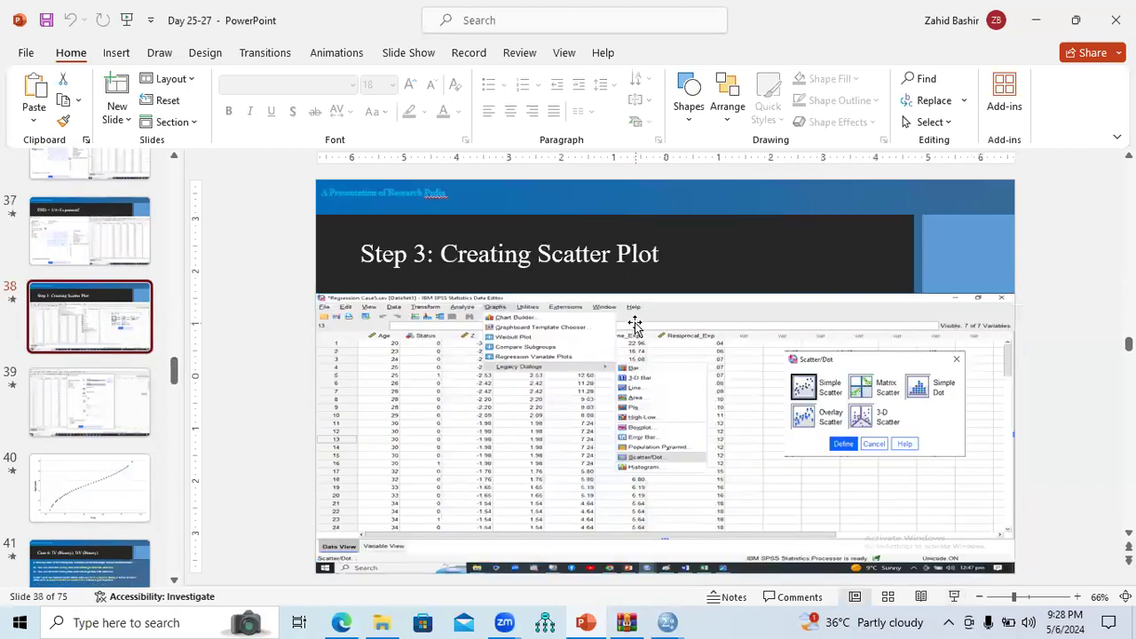
click(133, 235)
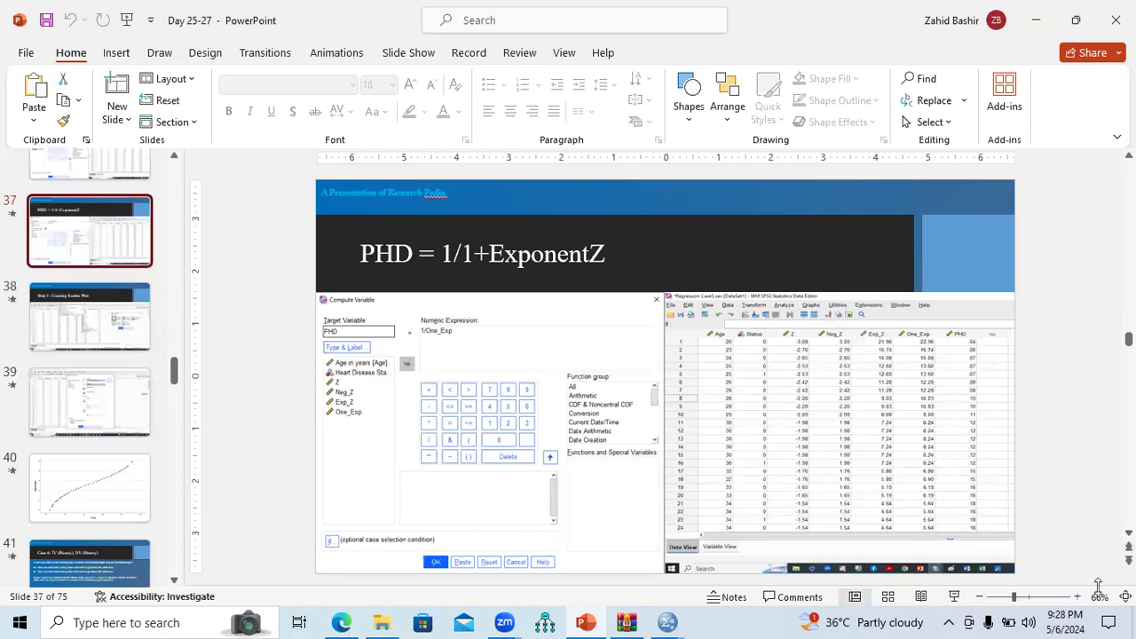
click(955, 597)
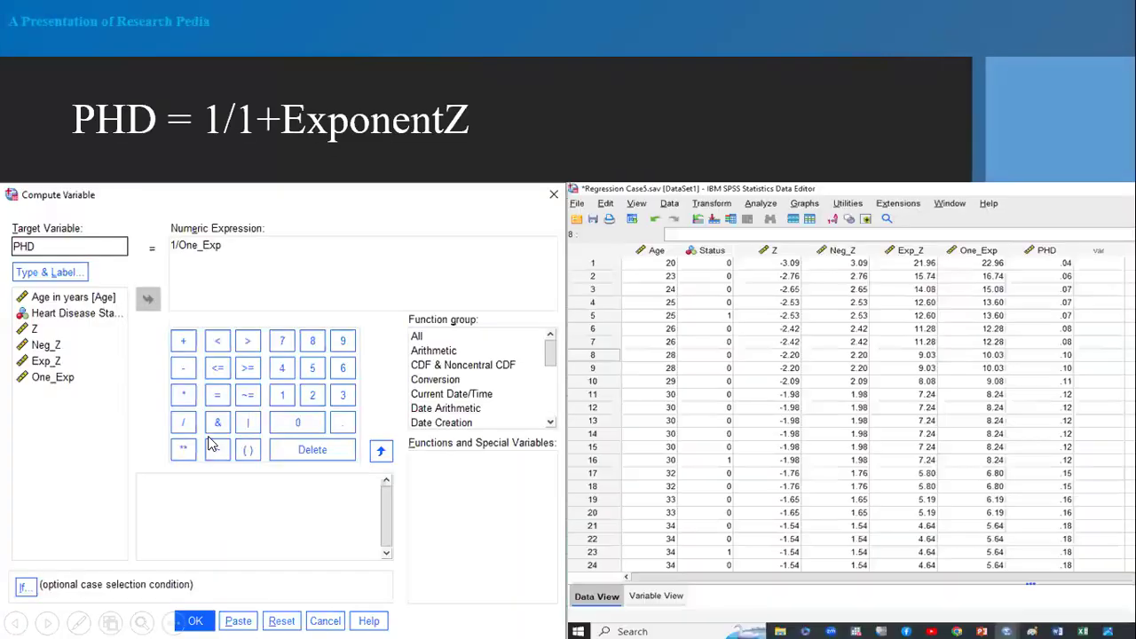
click(209, 440)
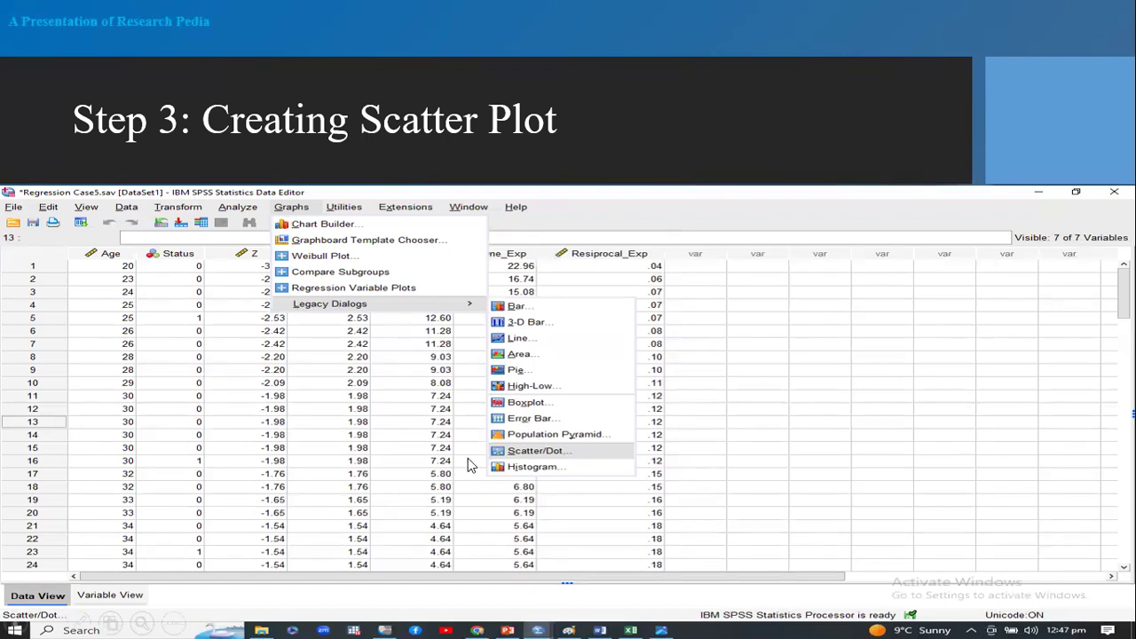
click(543, 457)
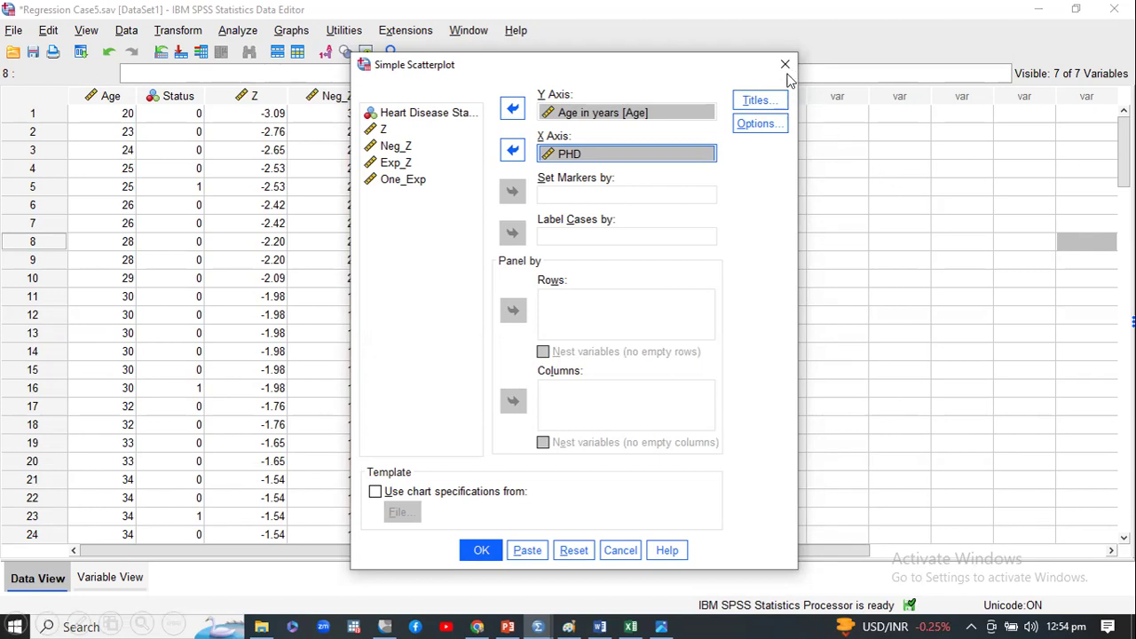
right_click(820, 342)
click(859, 330)
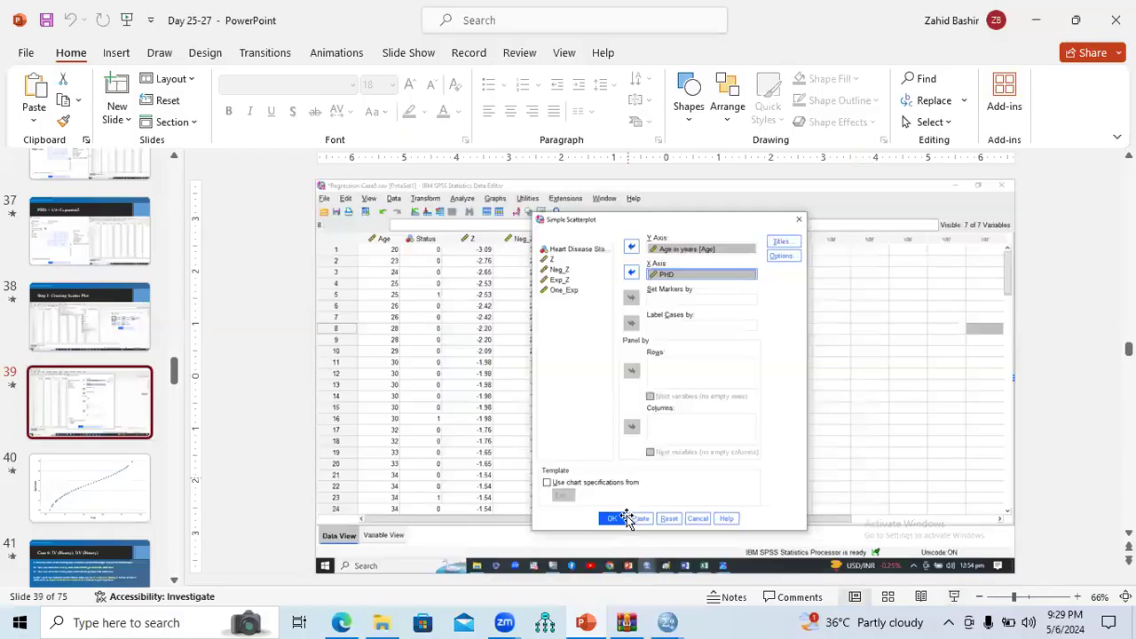
Step: Return to the Regression Case5 data in SPSS and start a Simple Scatter chart definition
mouse_move(667, 622)
click(709, 561)
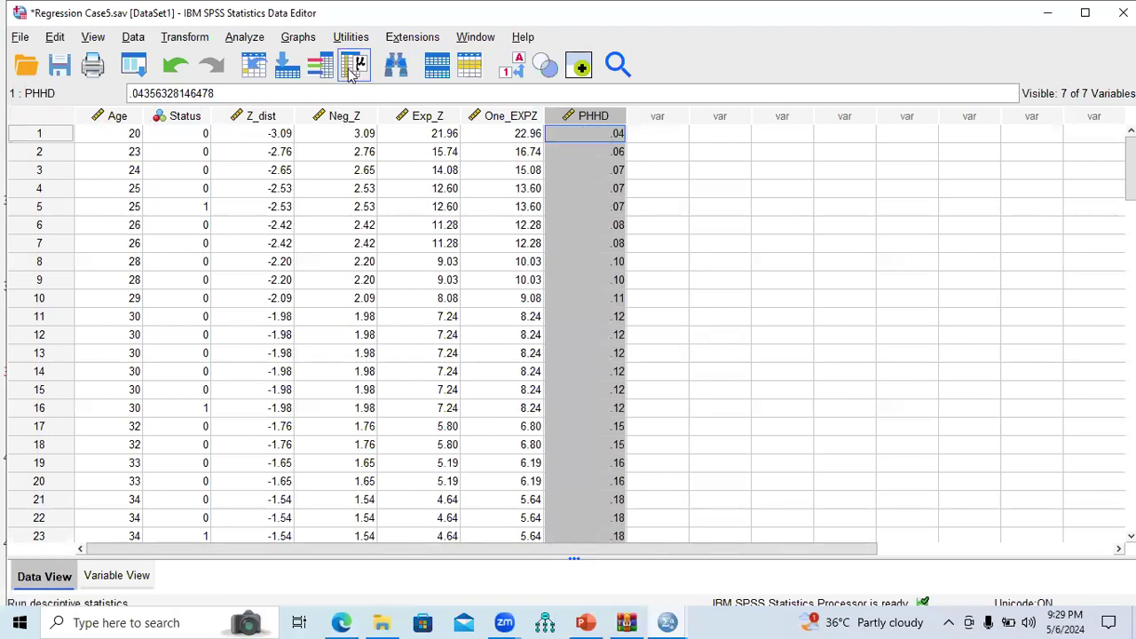
click(301, 40)
mouse_move(332, 176)
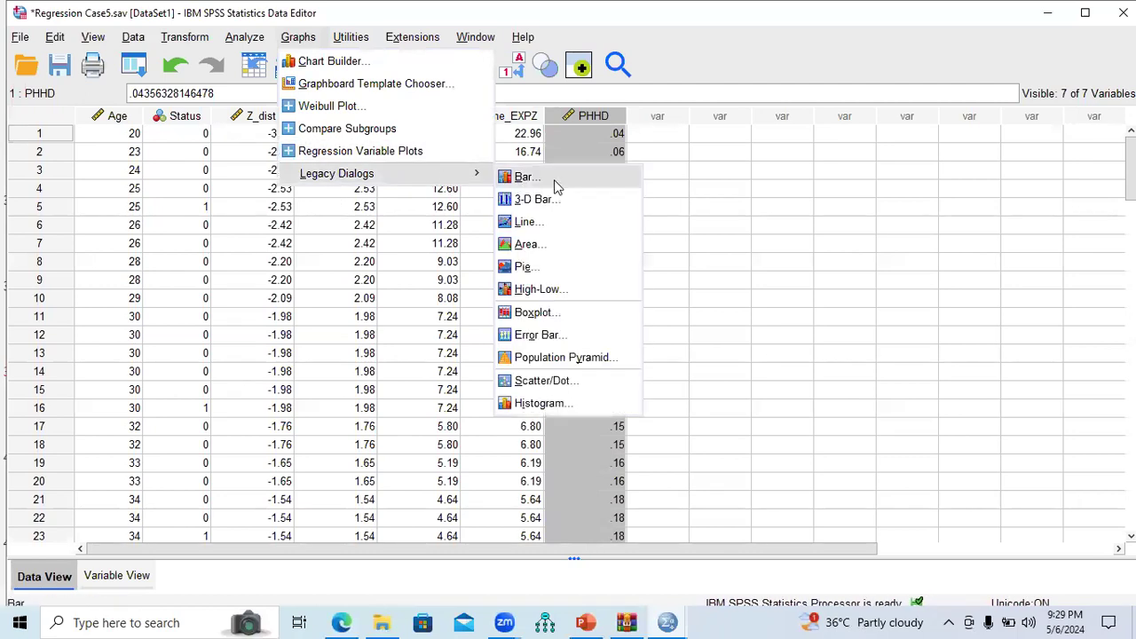
click(552, 382)
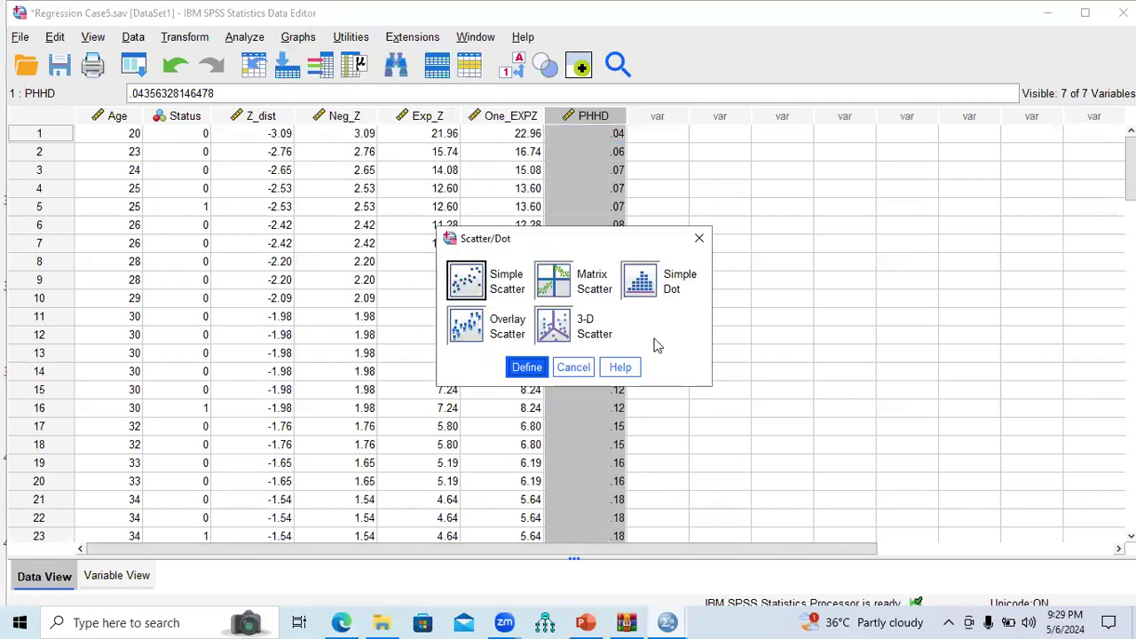
click(525, 367)
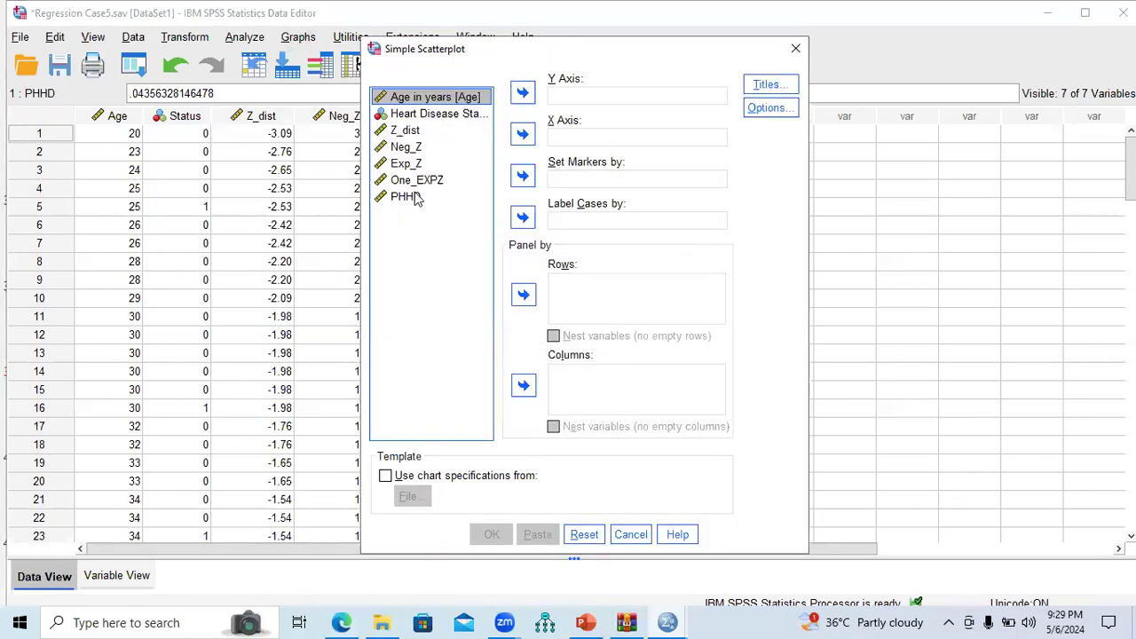
Step: Create the scatterplot with PHHD on the Y axis and Age in years on the X axis
click(413, 198)
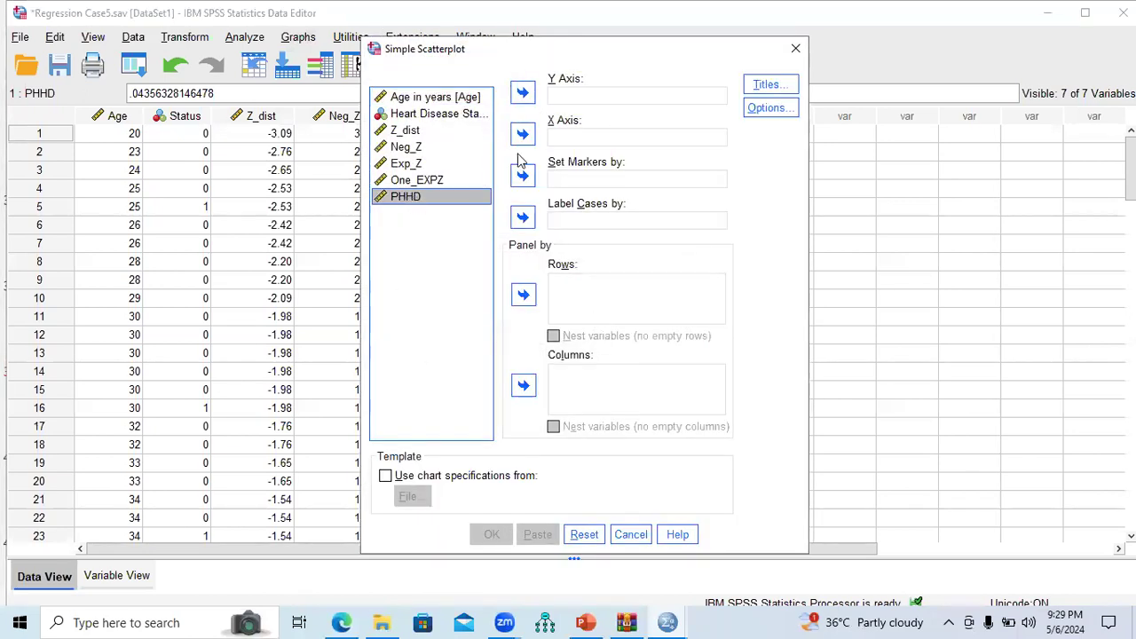
click(522, 92)
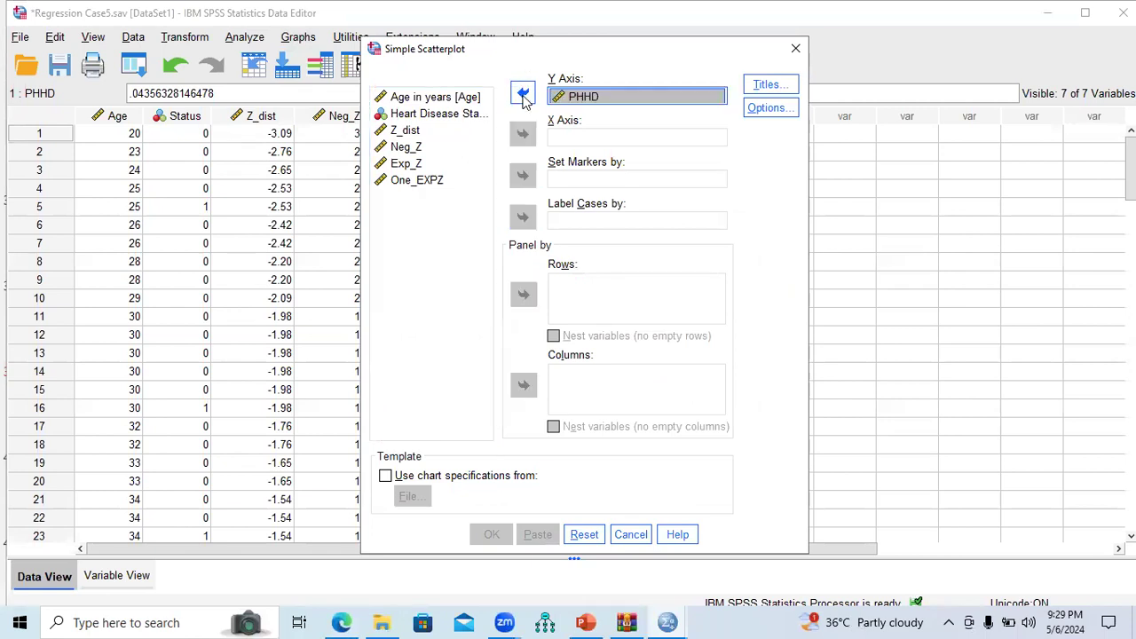
click(435, 98)
click(523, 133)
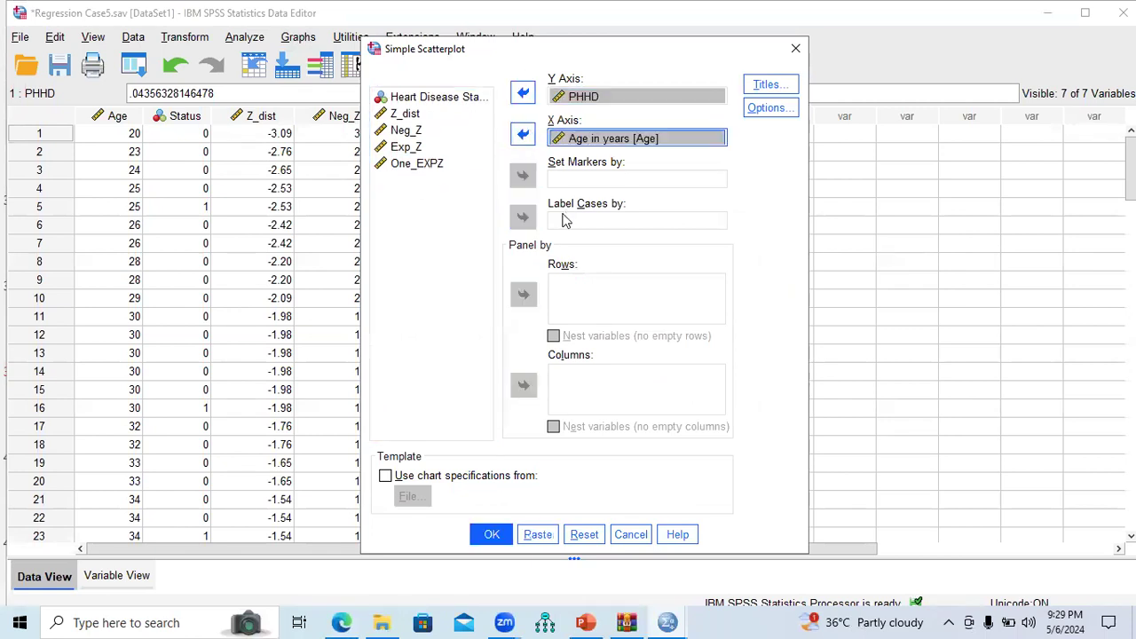
click(495, 535)
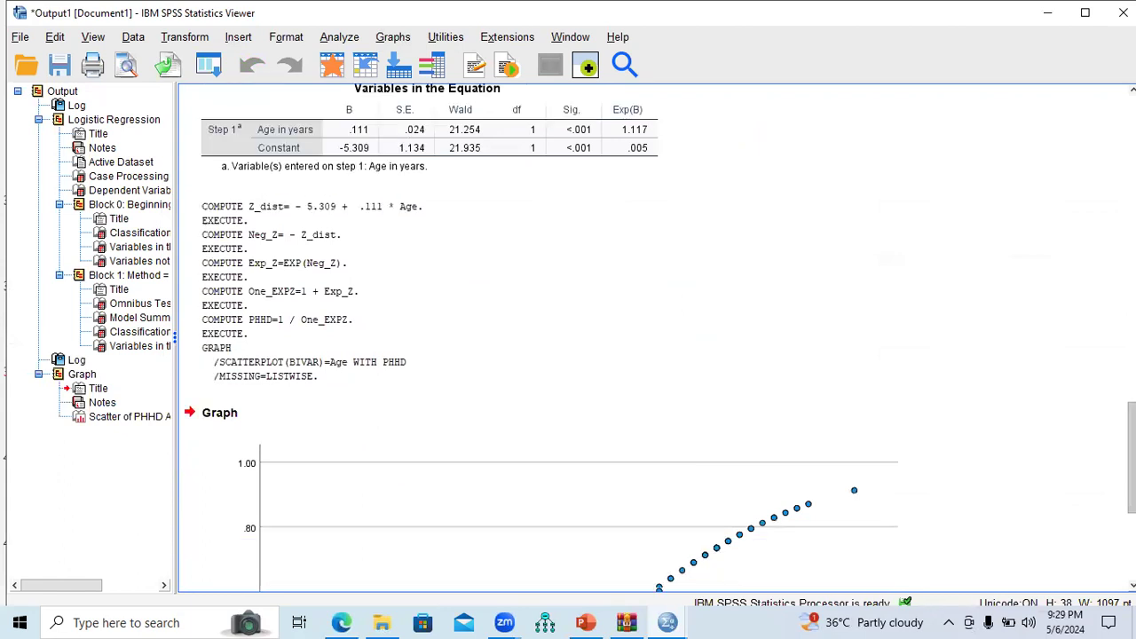
Step: Examine the PHHD by age scatterplot, and switch to PowerPoint to compare it with the chart on slide 40
click(600, 360)
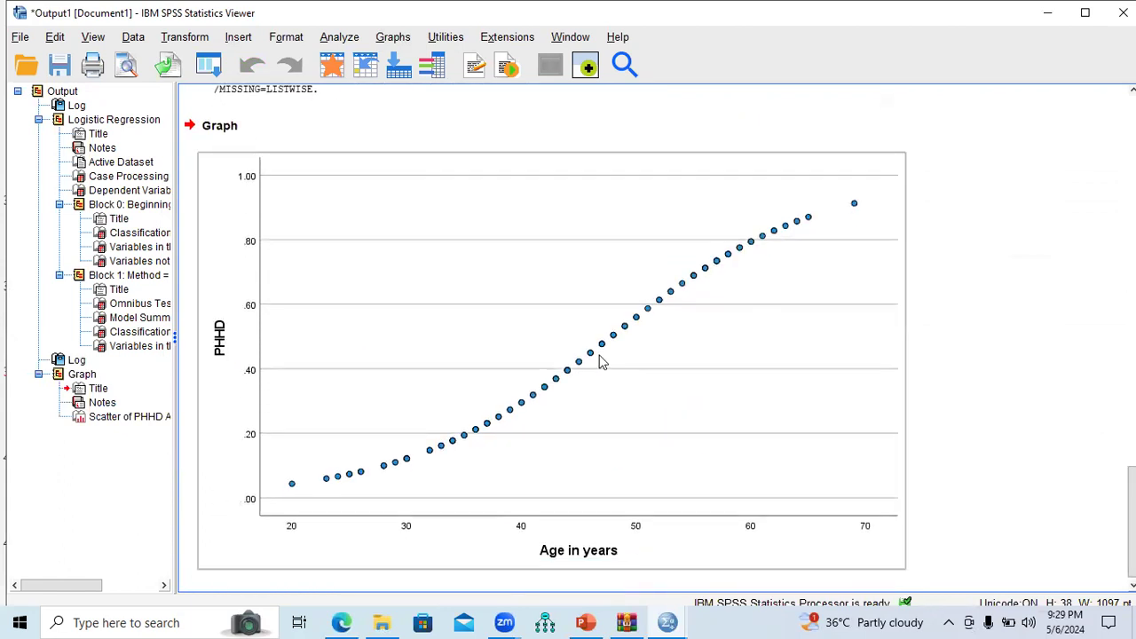
click(431, 284)
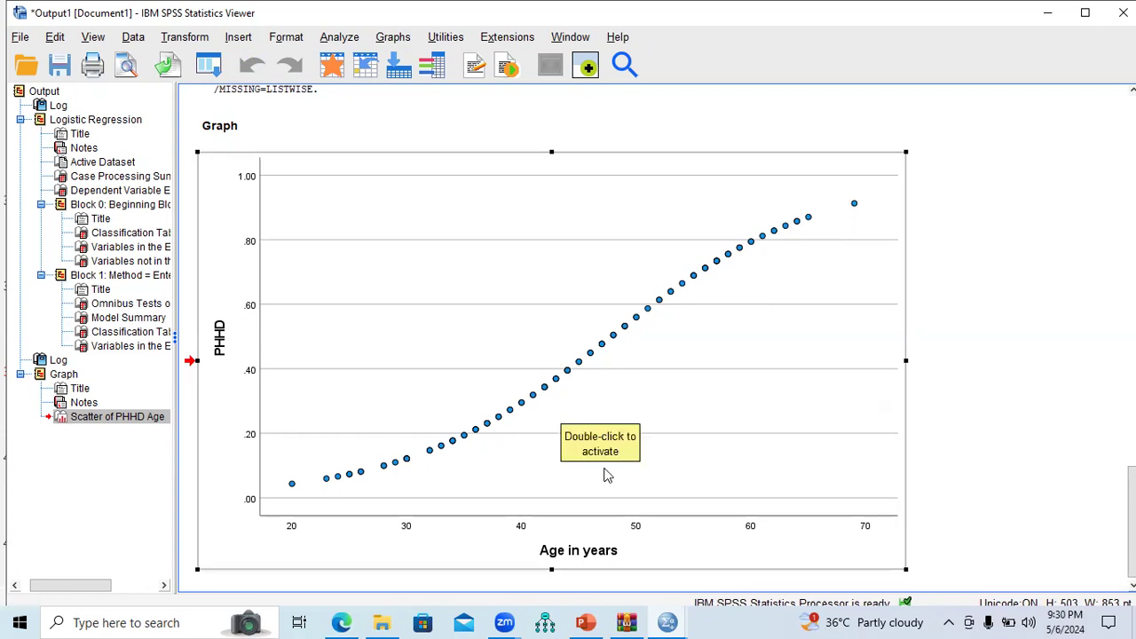
click(586, 622)
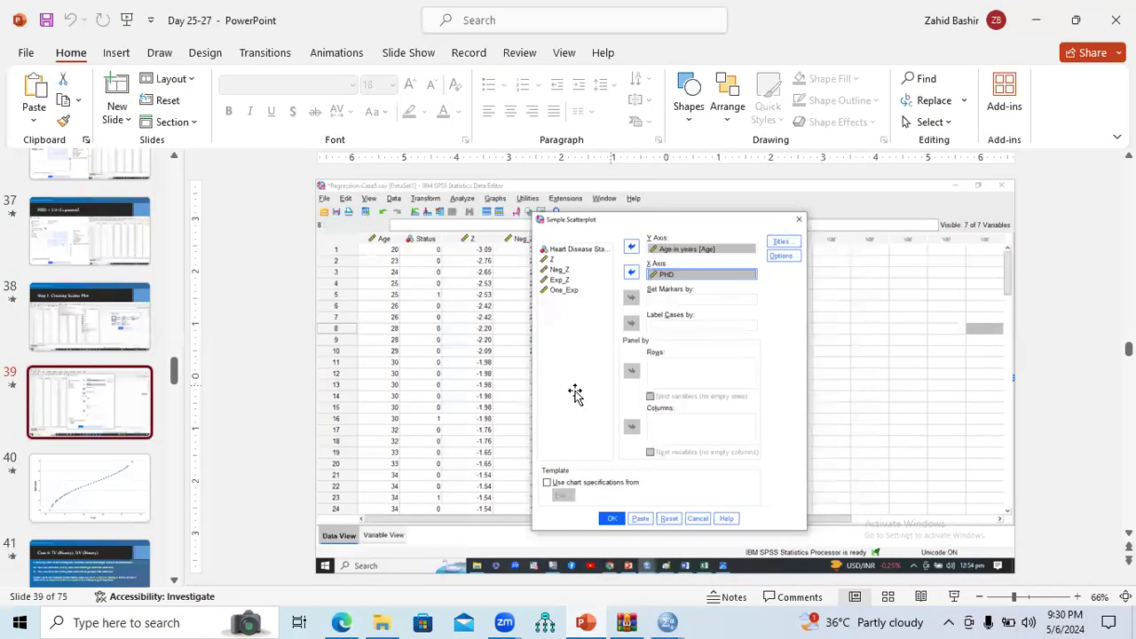
click(65, 504)
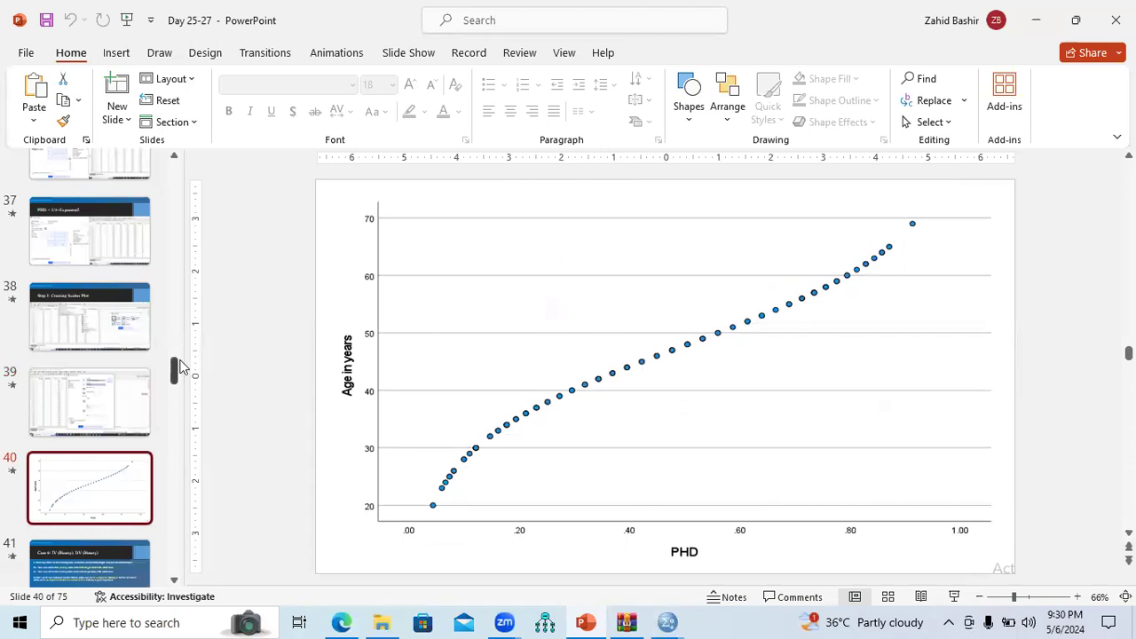
Step: Show slide 41 on Case 6, with a binary IV and a binary DV
drag(177, 373, 177, 383)
scroll(93, 460, down, 1)
click(93, 459)
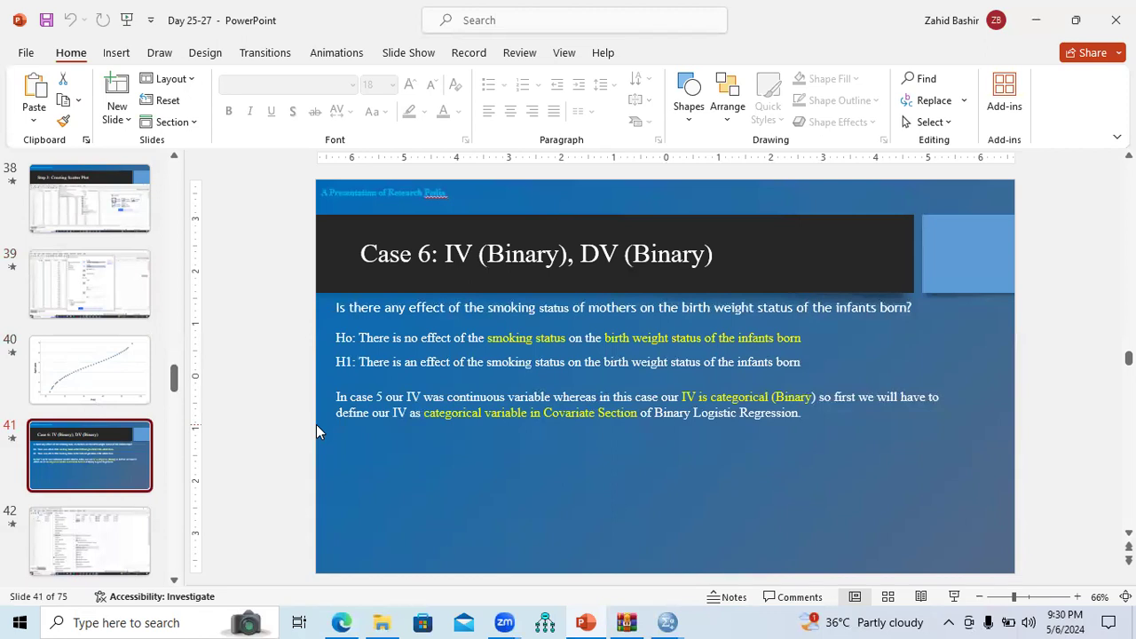
Step: Switch back to the Regression Case5 data in SPSS, close it and exit SPSS Statistics
click(667, 622)
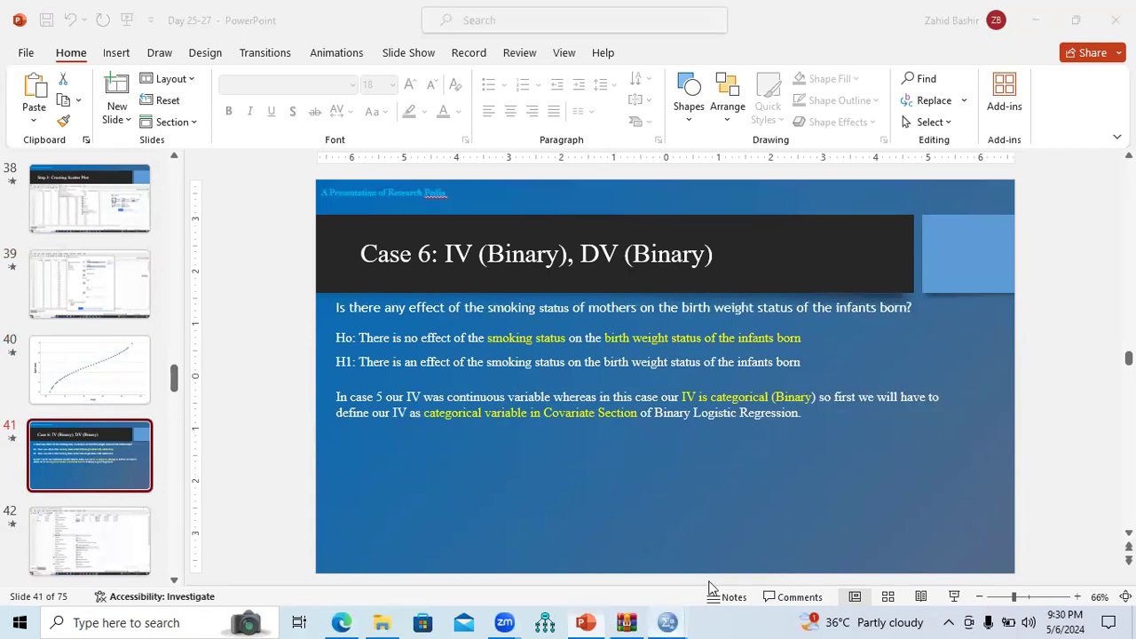
click(710, 541)
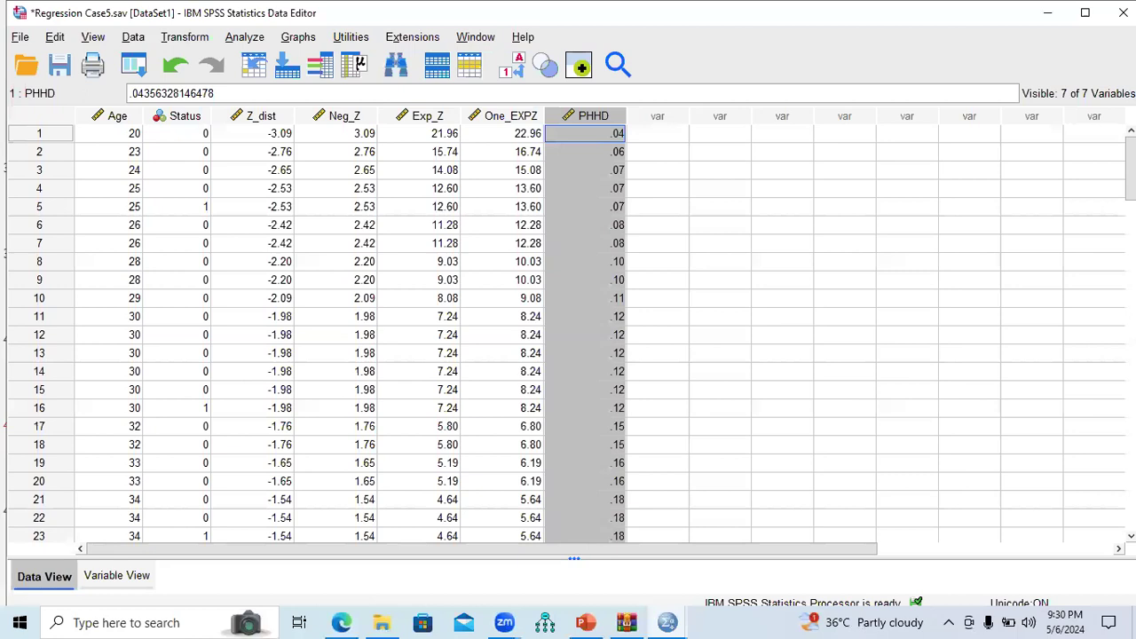
click(1122, 13)
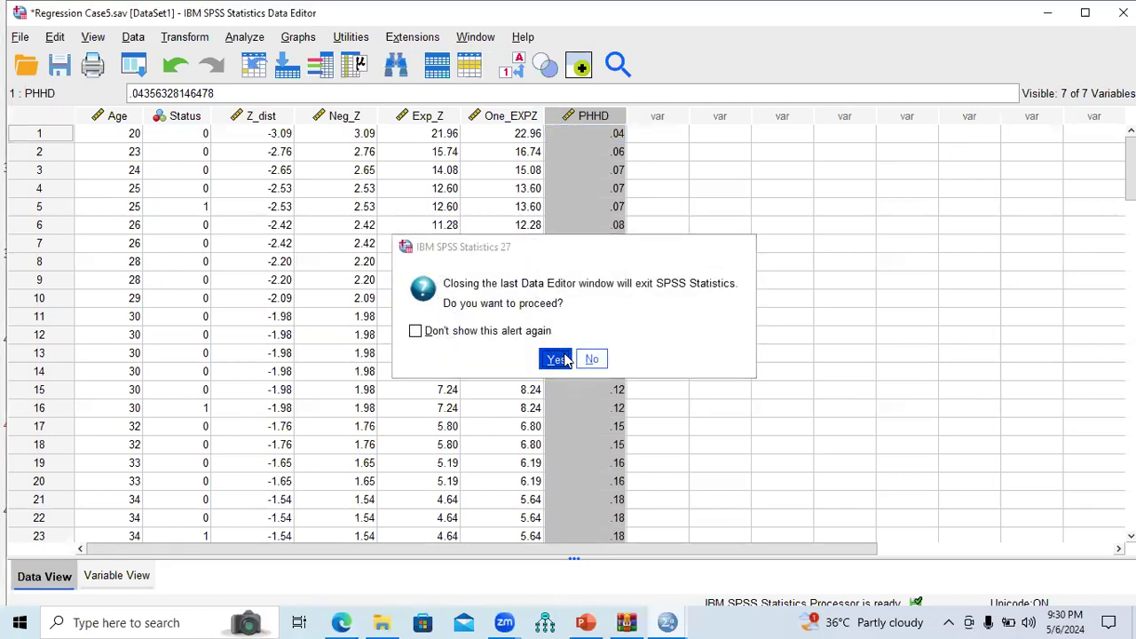
click(564, 360)
click(578, 340)
click(576, 372)
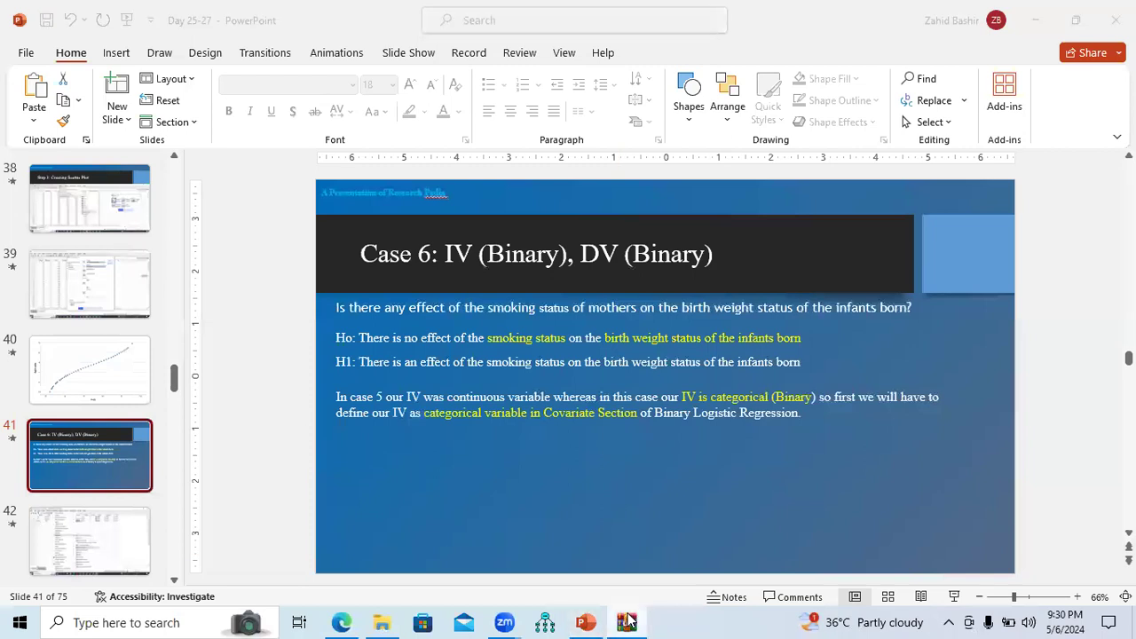
Step: Switch to the Datasets.rar archive and open Regression Case6.sav in SPSS
click(627, 621)
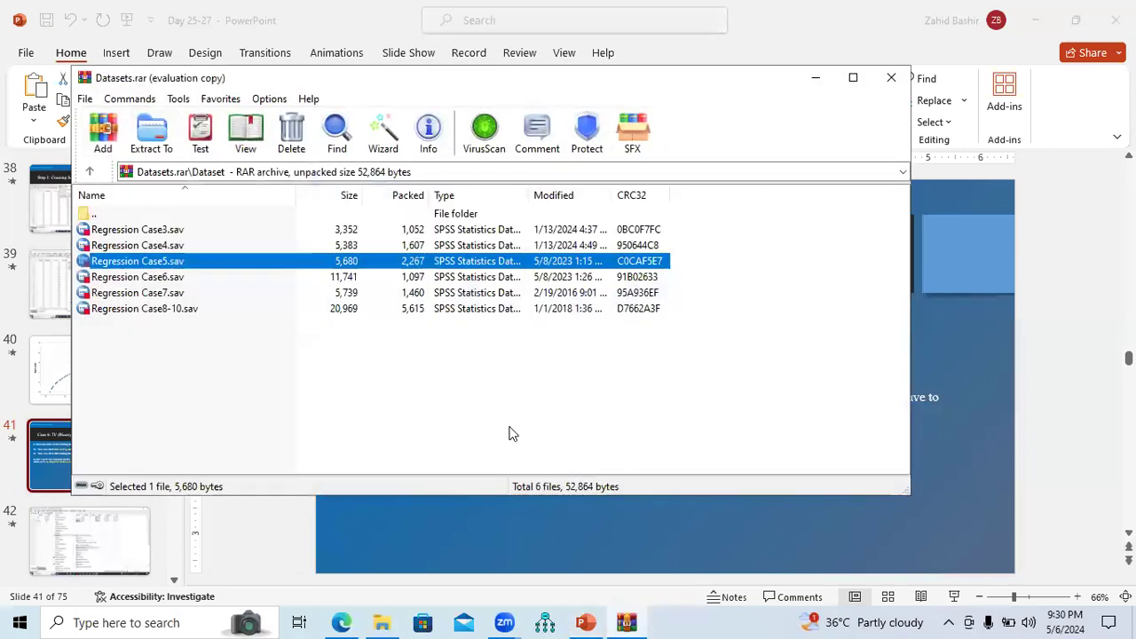
click(143, 277)
double_click(143, 279)
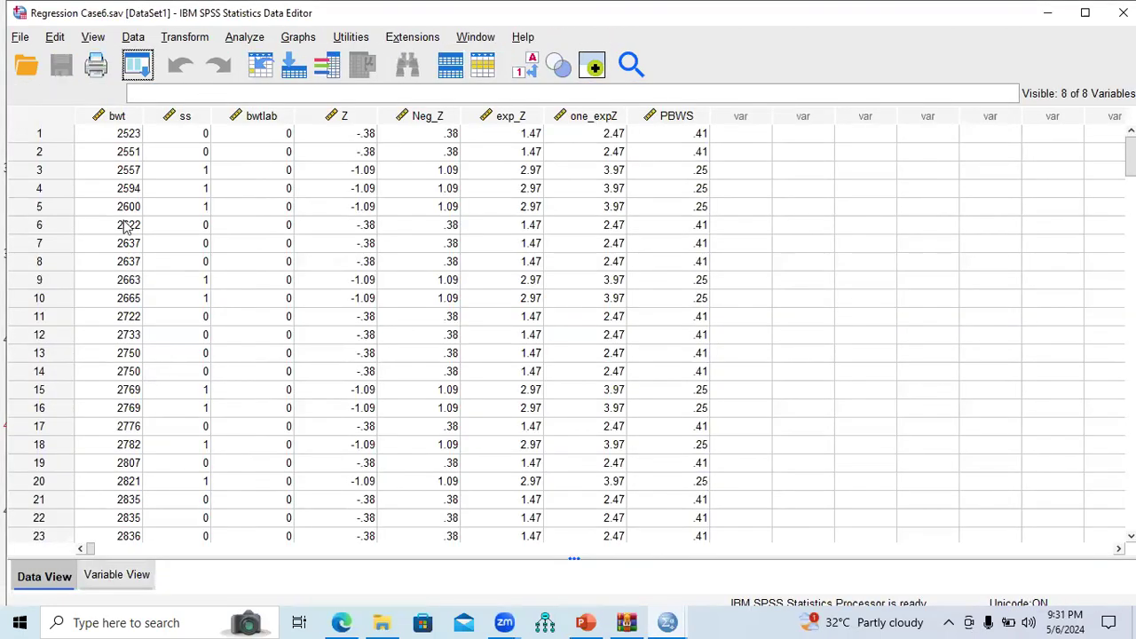
Step: Delete the variables Z, Neg_Z, exp_Z, one_expZ and PBWS from the Regression Case6 variable list
key(ctrl+t)
drag(56, 168, 59, 236)
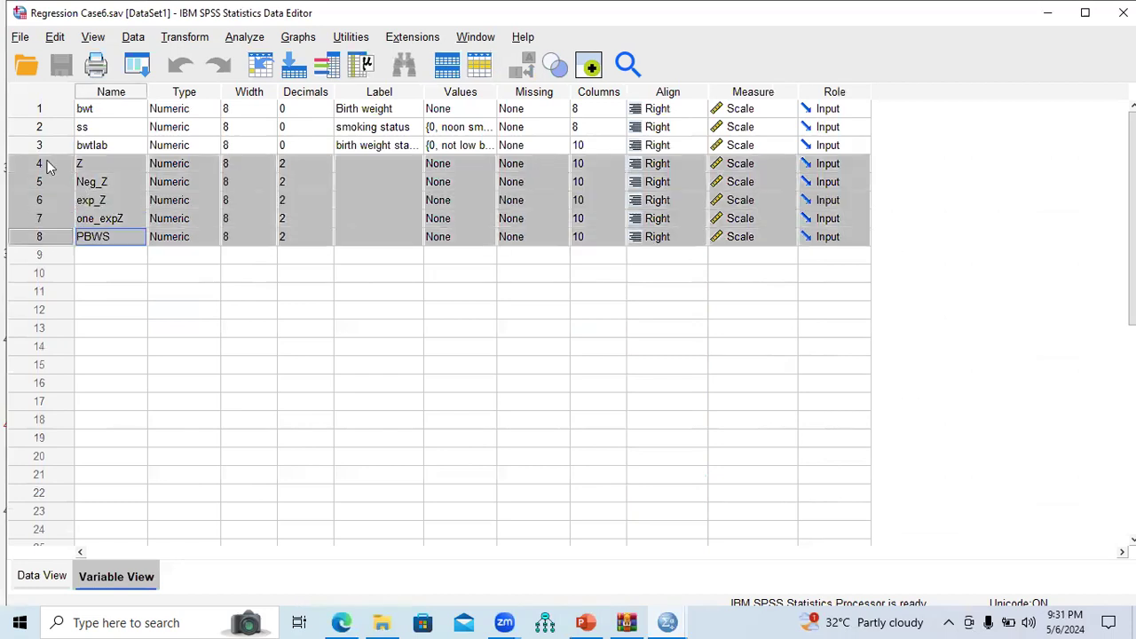
right_click(47, 162)
click(71, 218)
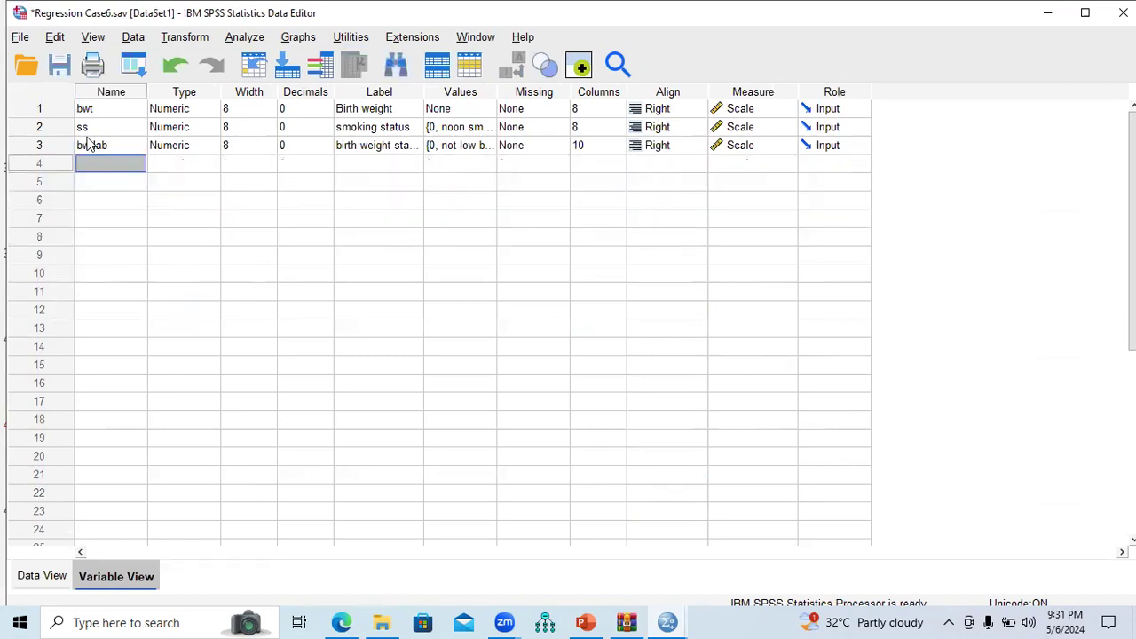
Step: Switch to PowerPoint and present slide 41 on Case 6 as a slide show
click(586, 622)
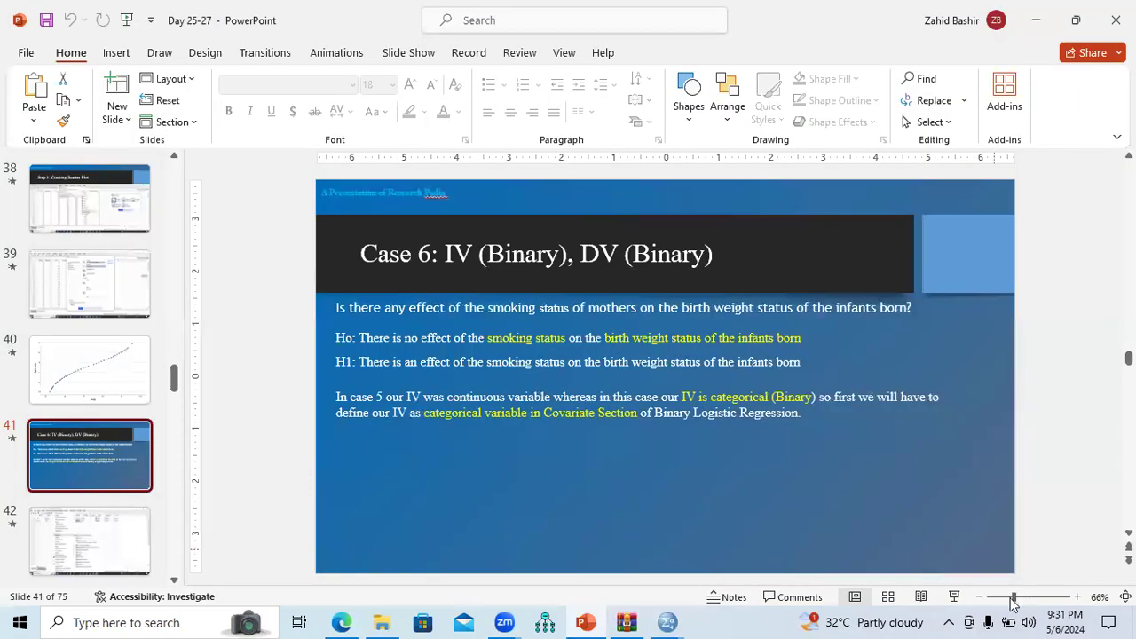
click(954, 597)
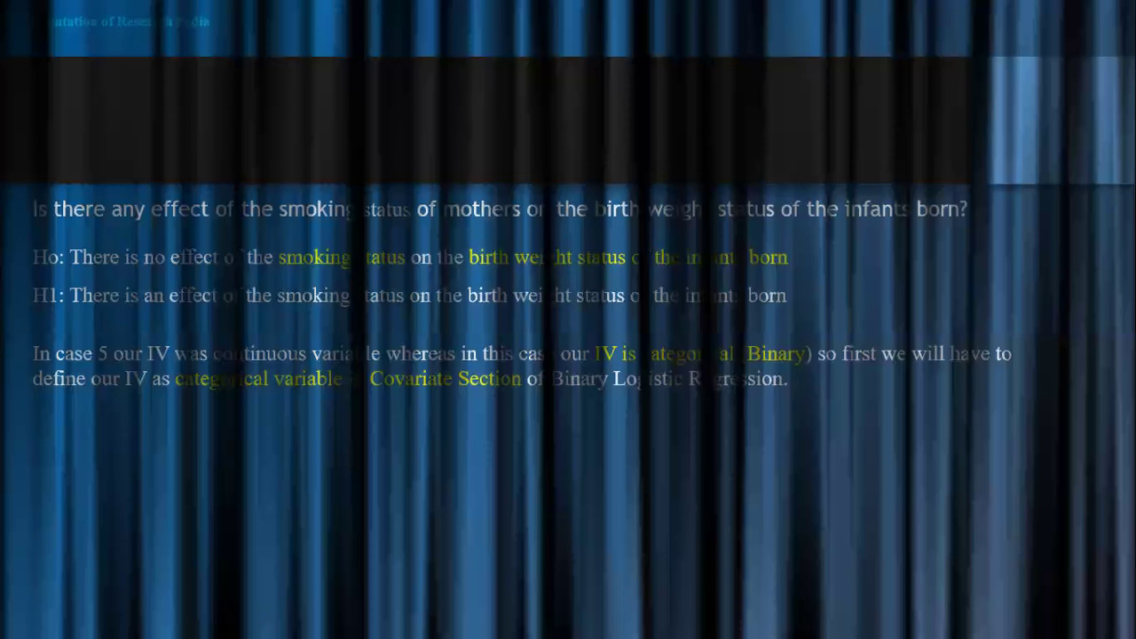
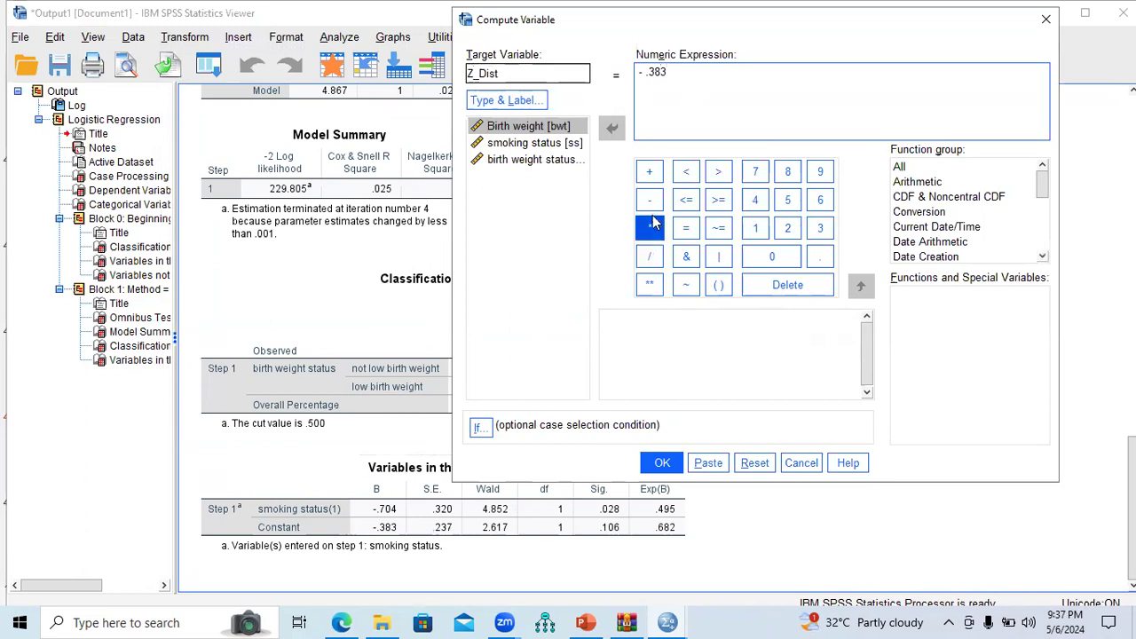
Step: Complete the Z_Dist expression as - .383 - .704 * ss and compute the variable
click(651, 202)
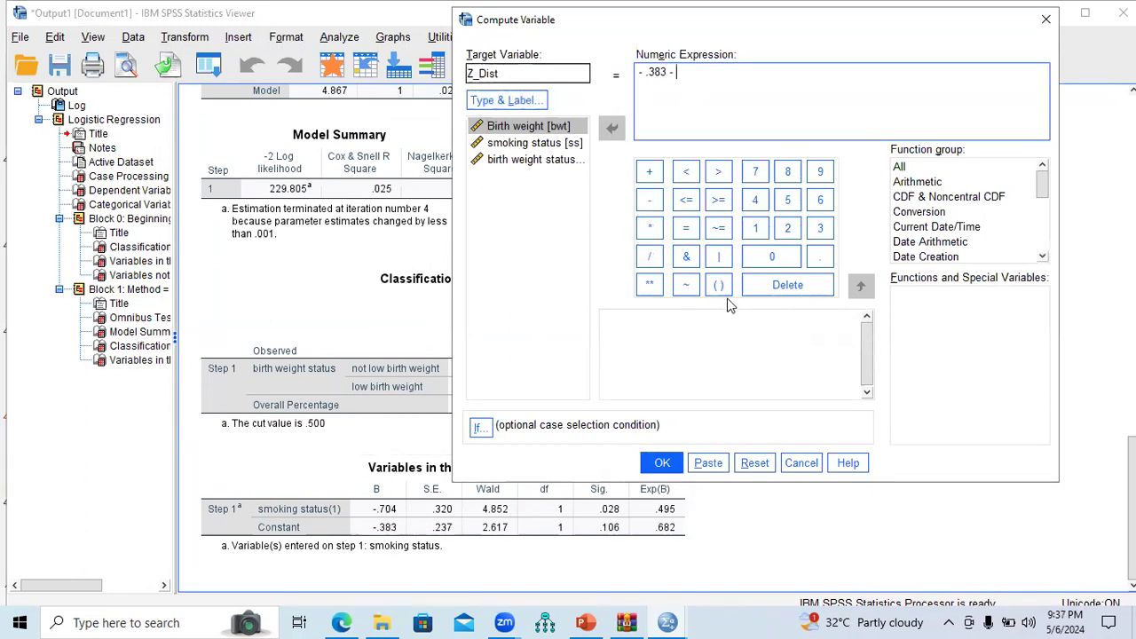
click(819, 256)
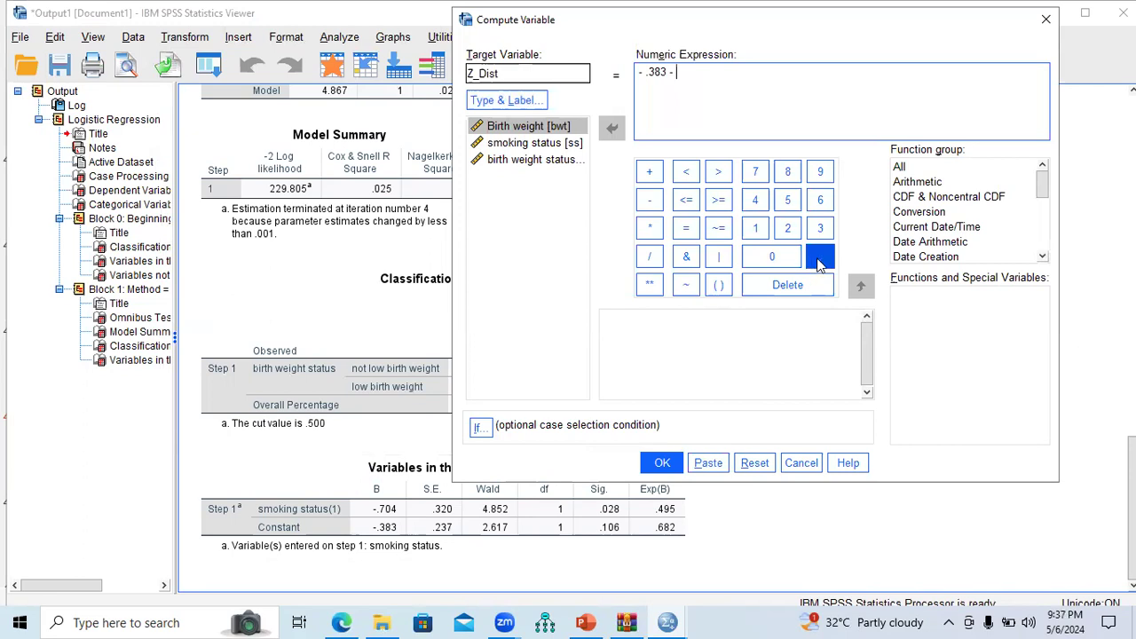
click(755, 171)
click(771, 256)
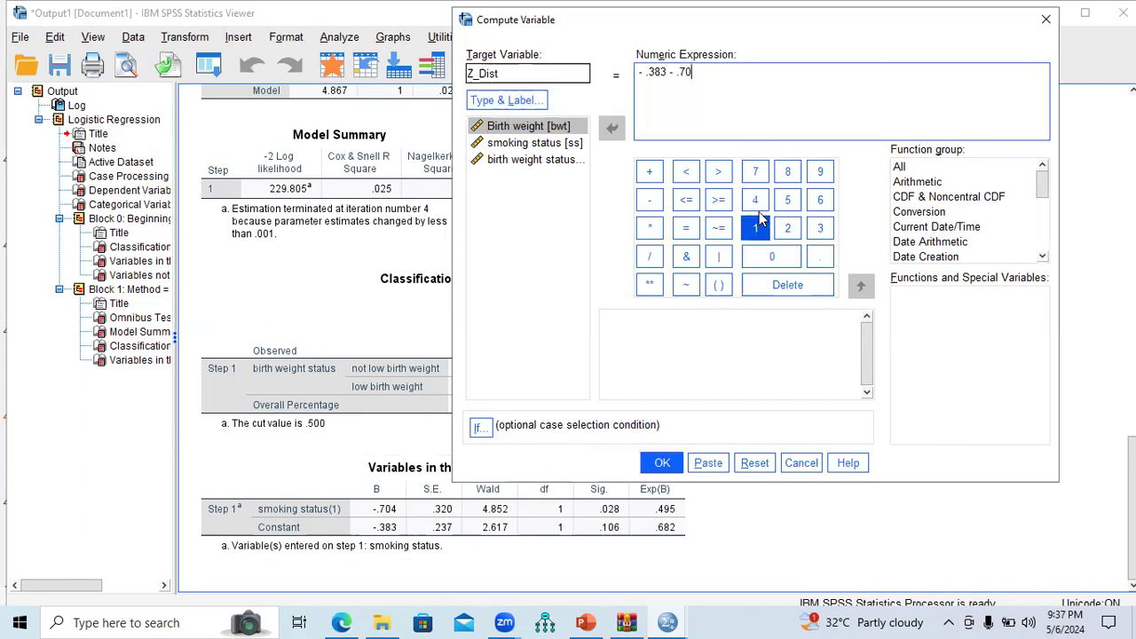
click(755, 201)
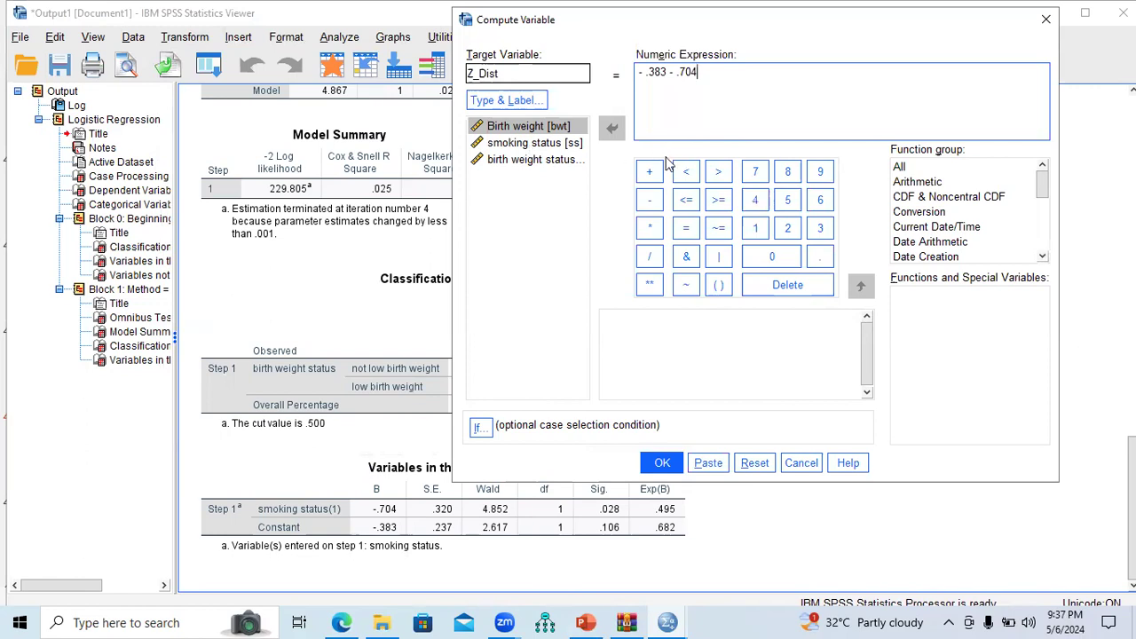
click(651, 229)
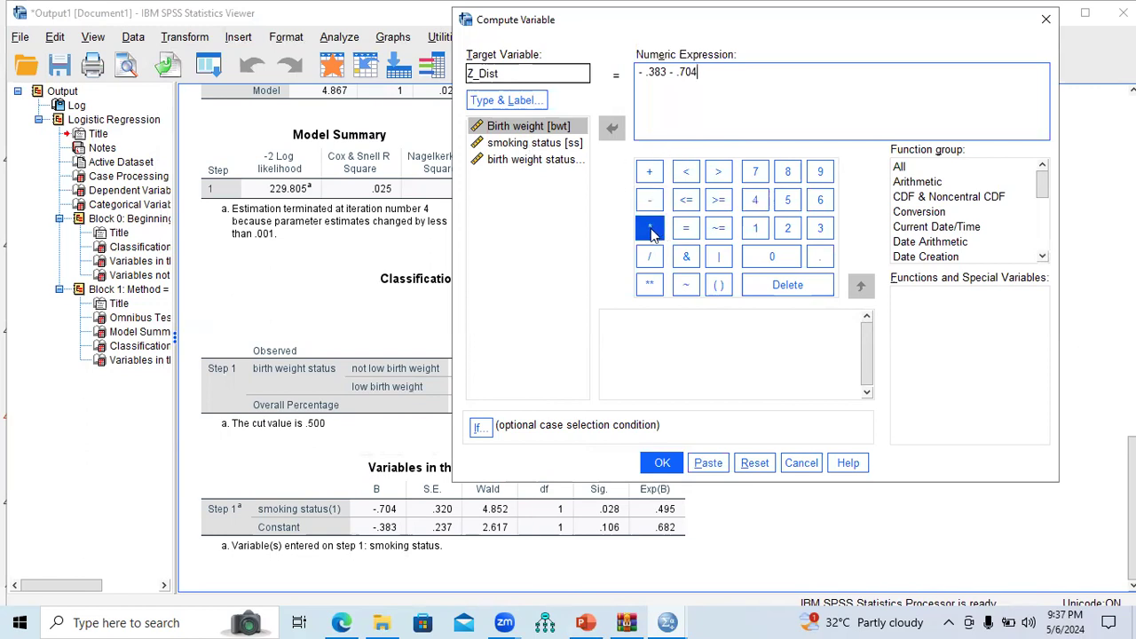
double_click(540, 149)
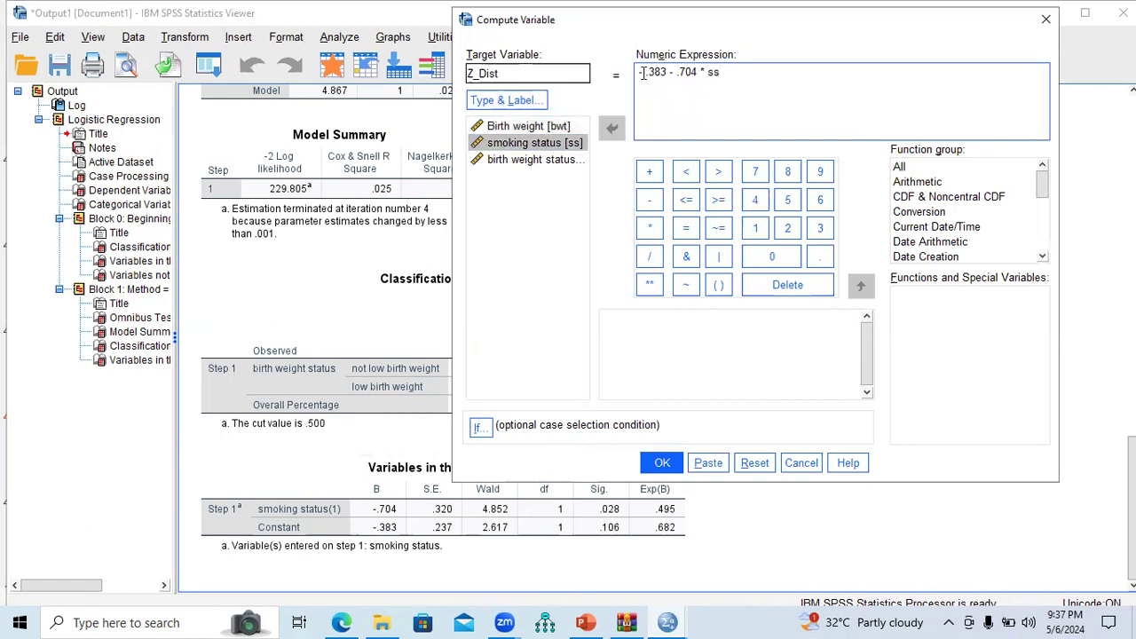
drag(643, 73, 724, 79)
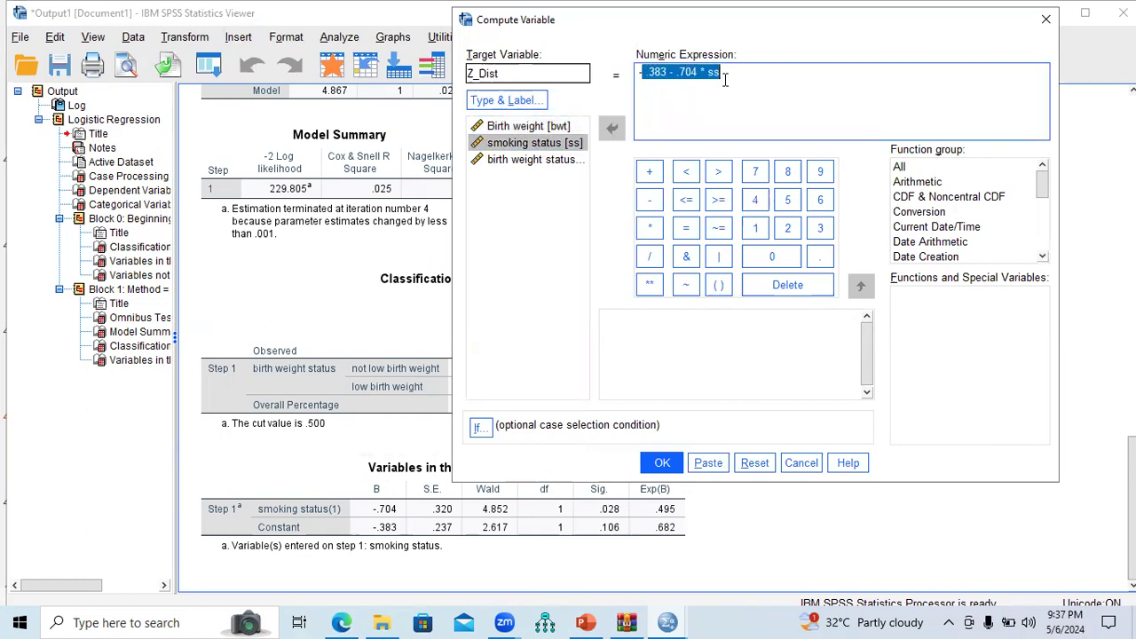
click(662, 463)
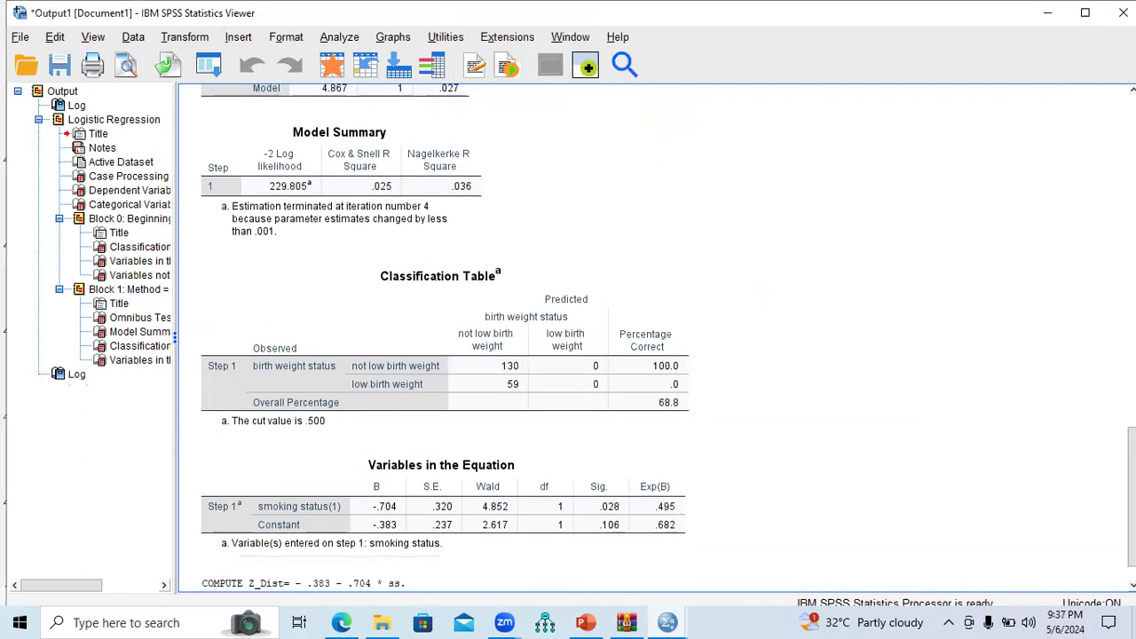
Step: Check the Z_Dist computation in the output log, and inspect the variable's definition and data column in the dataset
drag(1131, 497, 1131, 511)
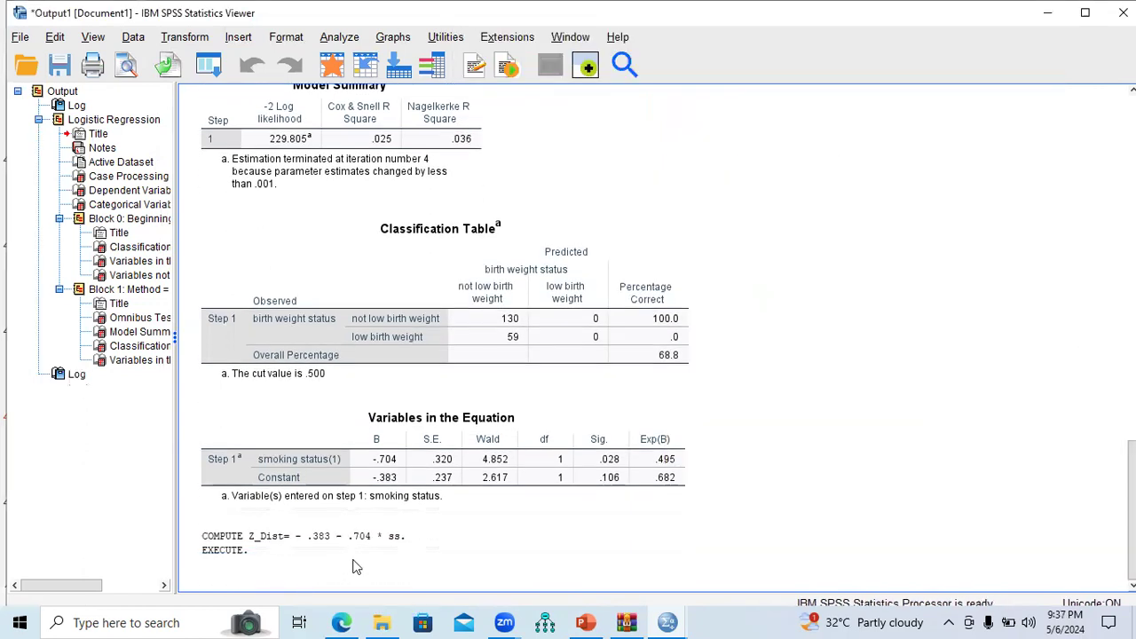
click(667, 621)
click(750, 582)
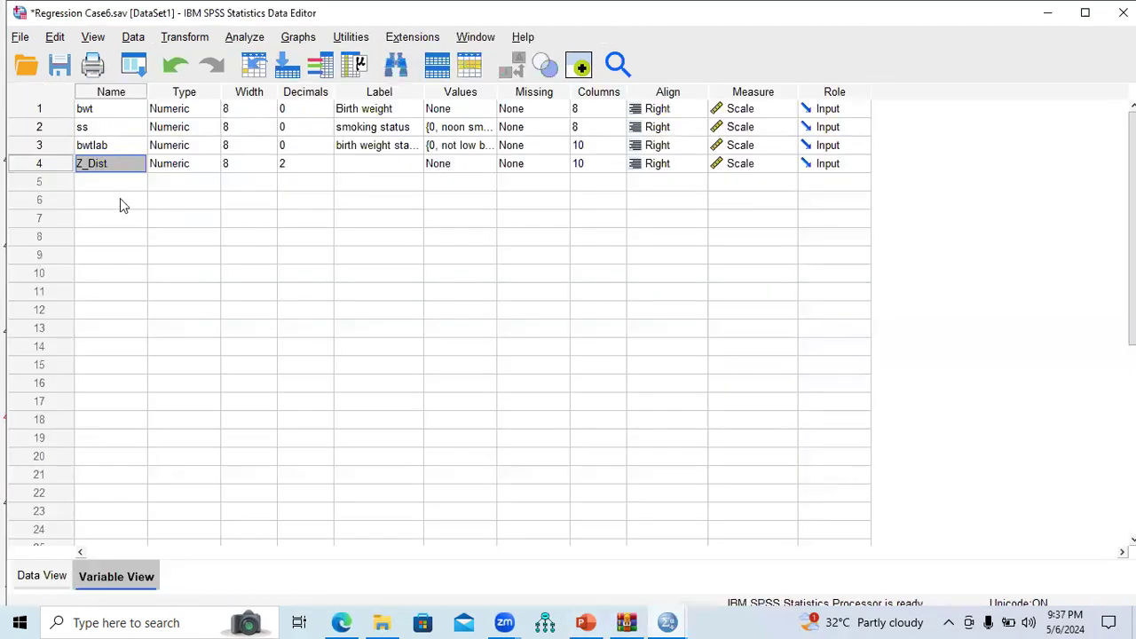
click(50, 166)
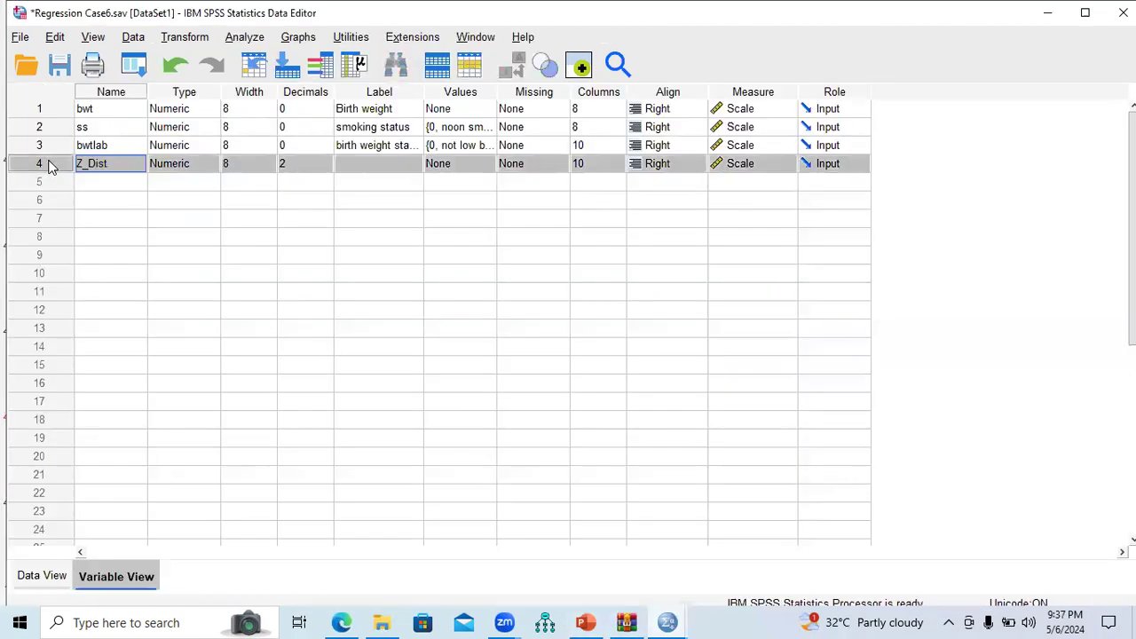
click(41, 575)
click(352, 118)
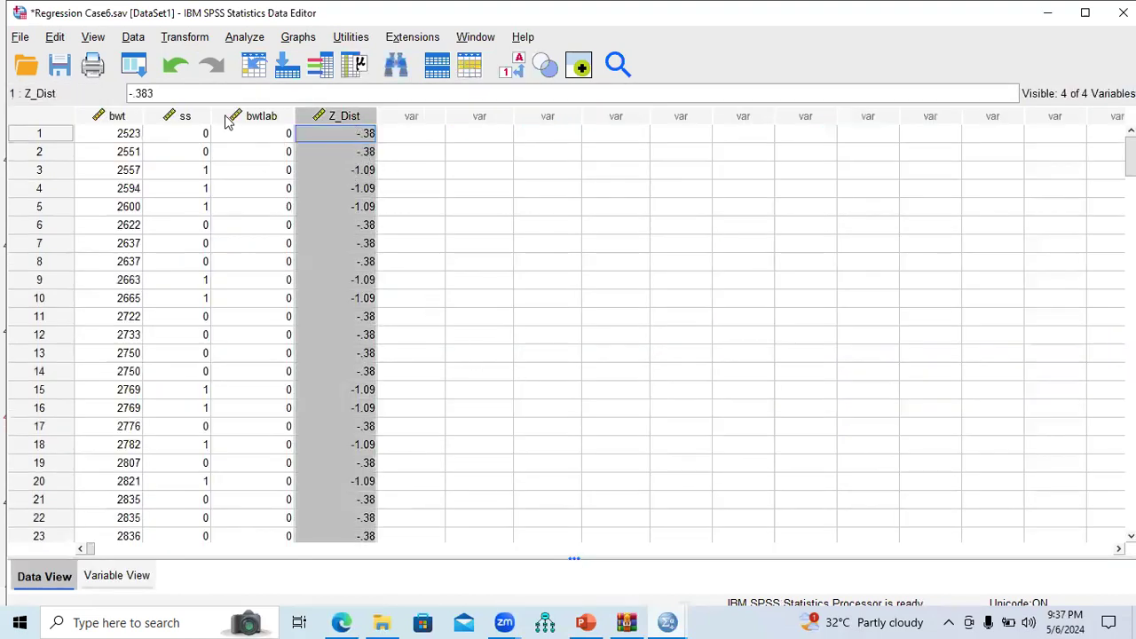
Step: Compute a new variable Neg_Z with the expression - Z_Dist, after resetting the previous computation settings
click(188, 40)
click(201, 62)
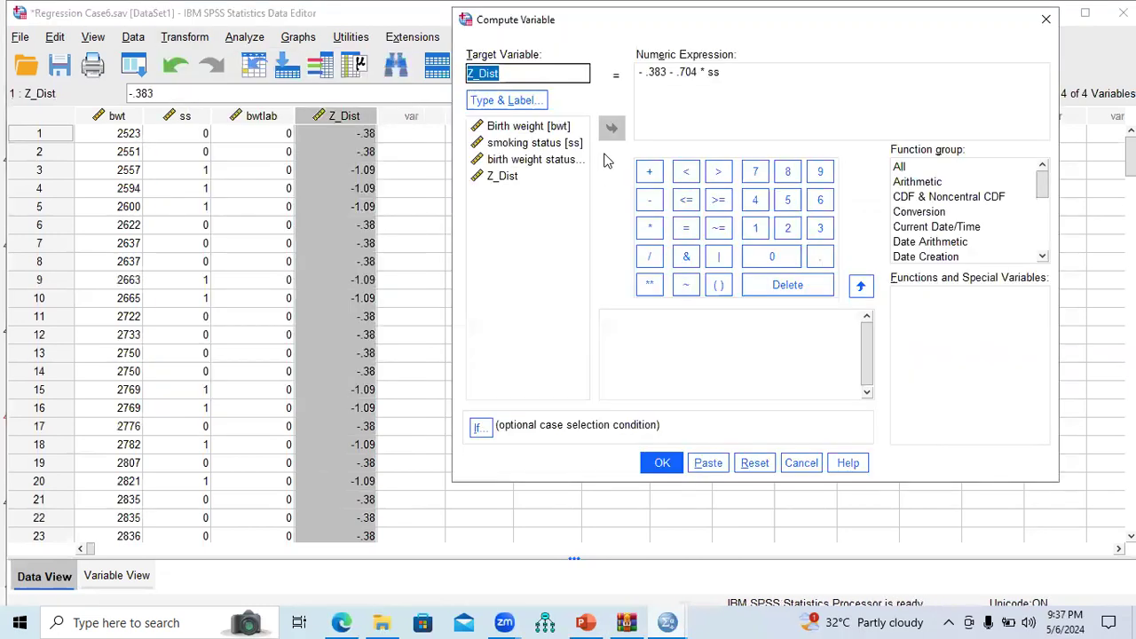
click(754, 462)
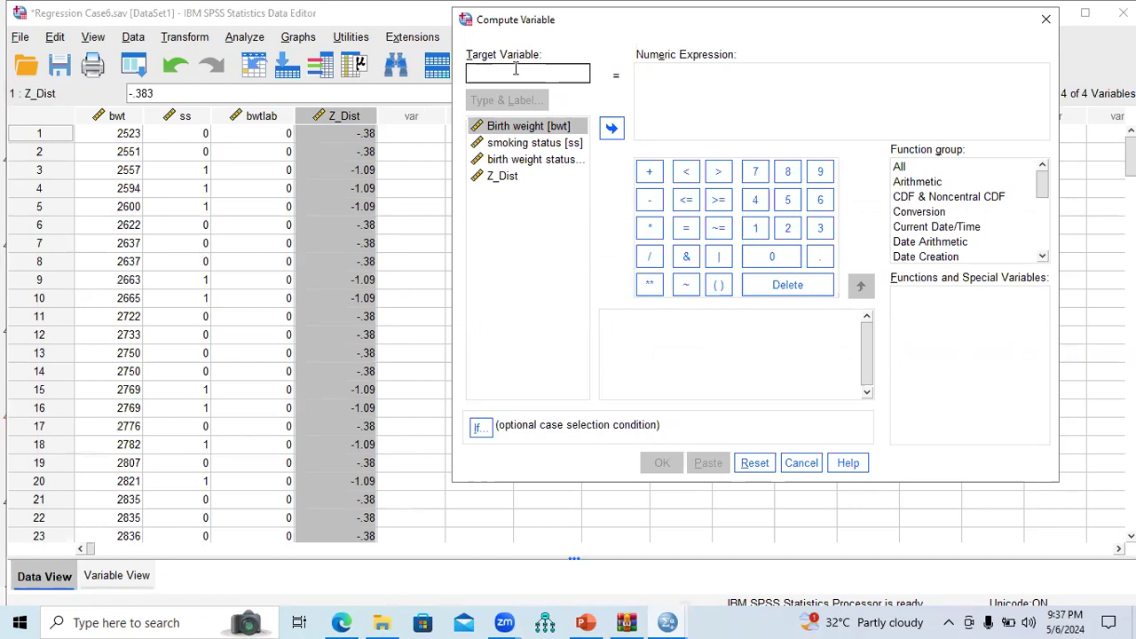
text(Neg_Z)
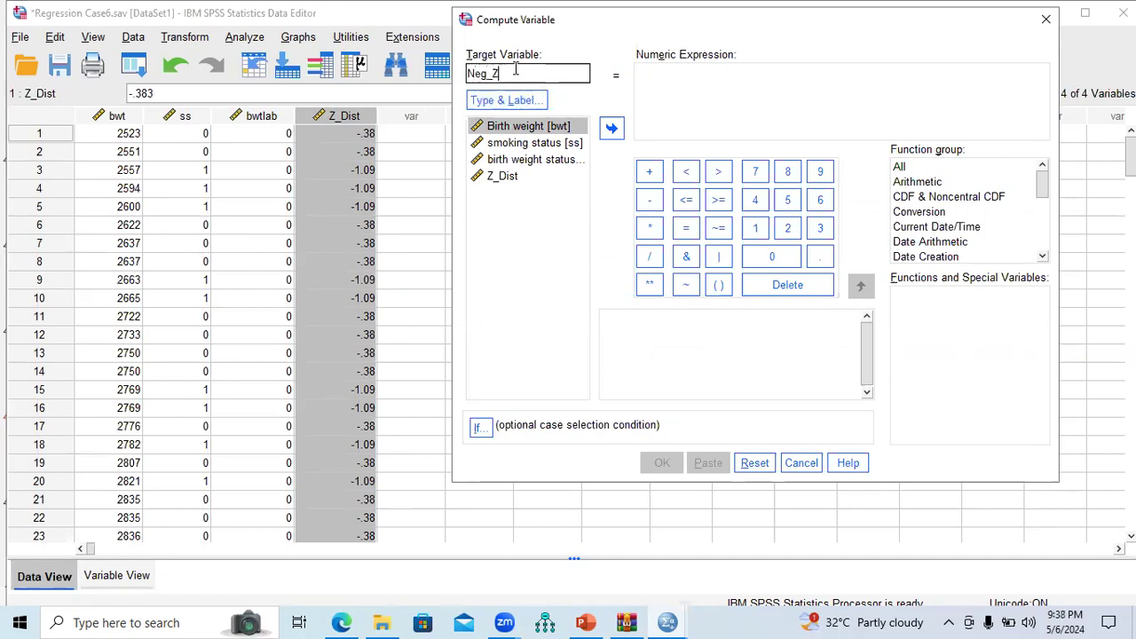
click(680, 73)
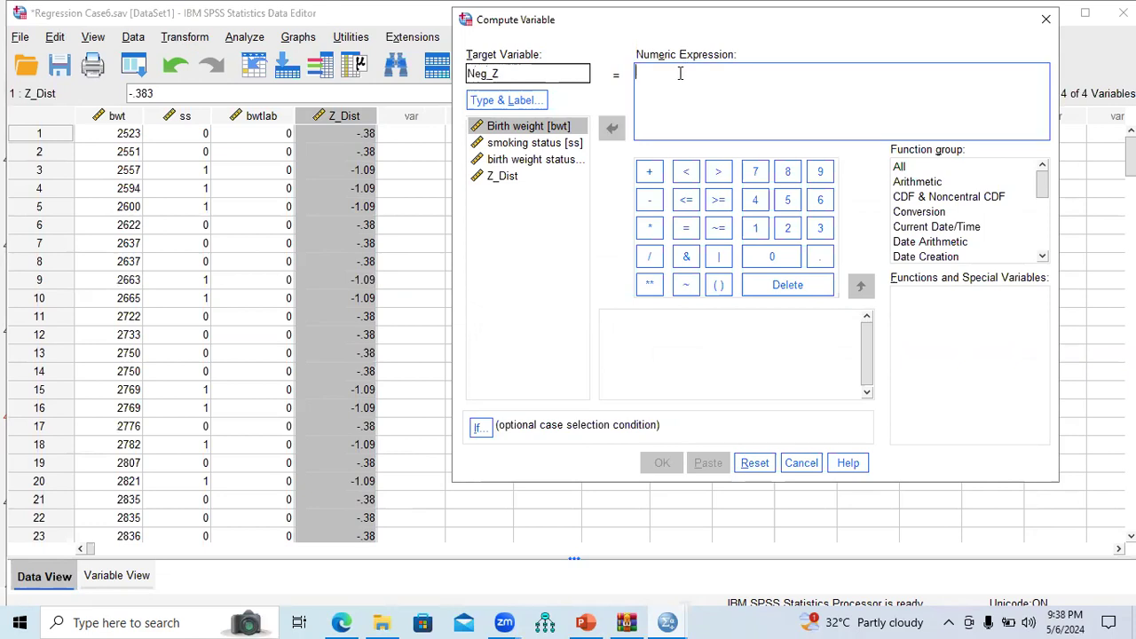
click(650, 202)
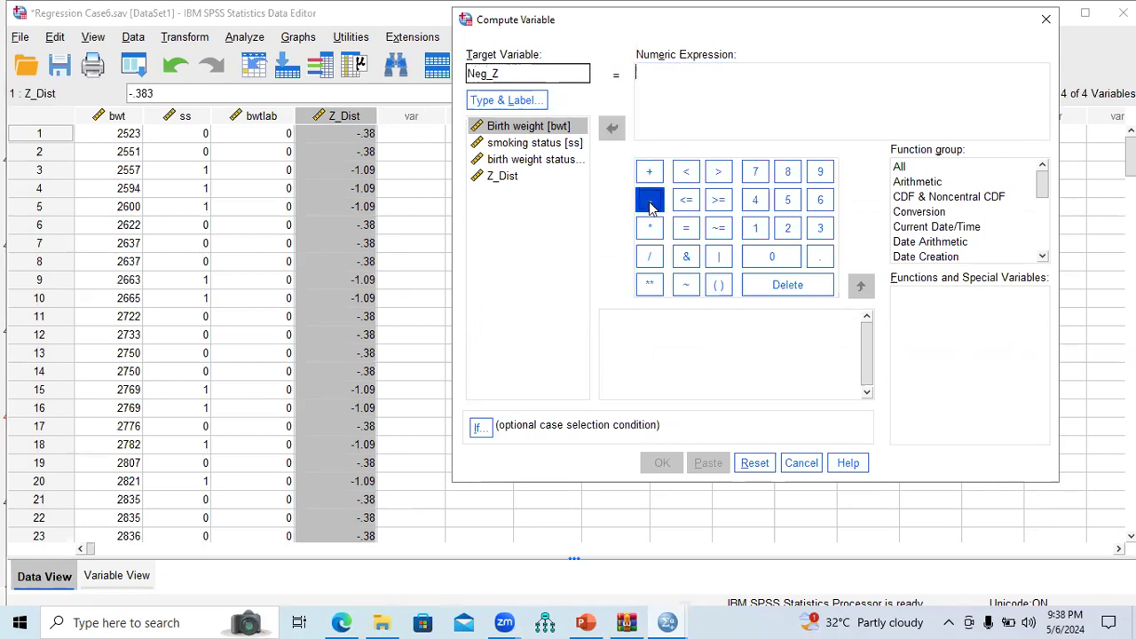
double_click(511, 178)
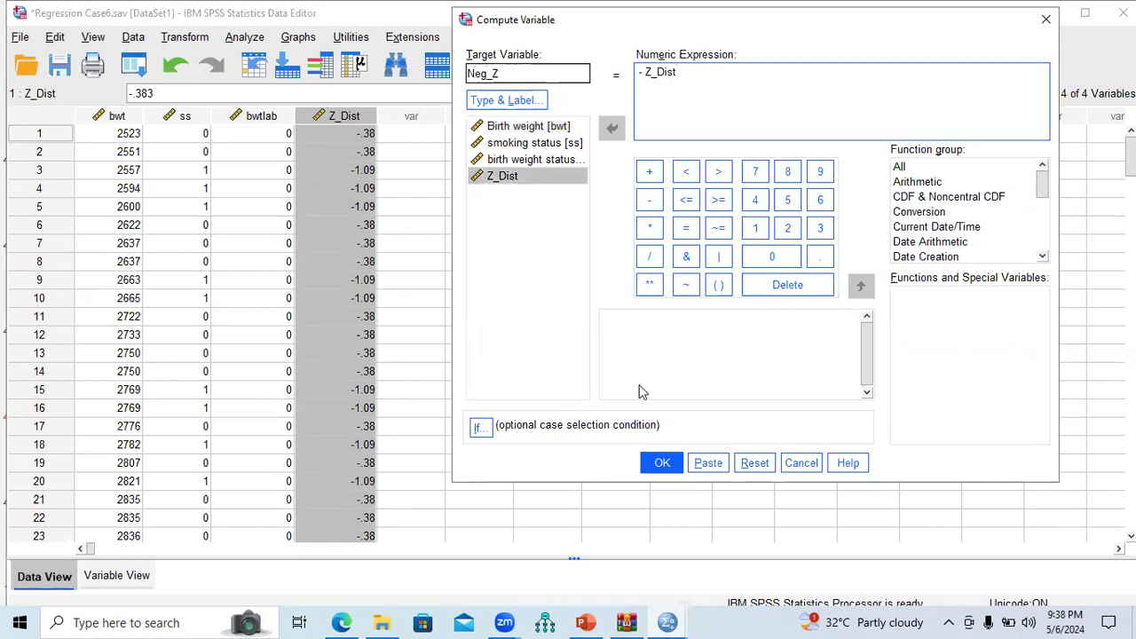
click(661, 463)
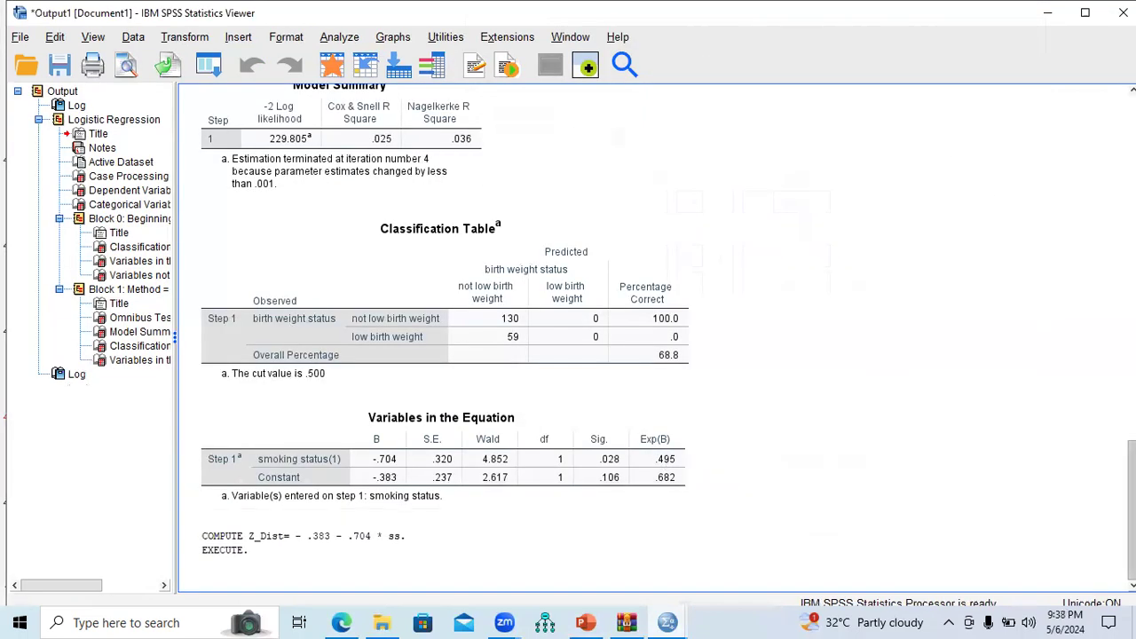
Step: Check the Neg_Z computation in the output log and inspect its column in the Regression Case6 data
click(335, 543)
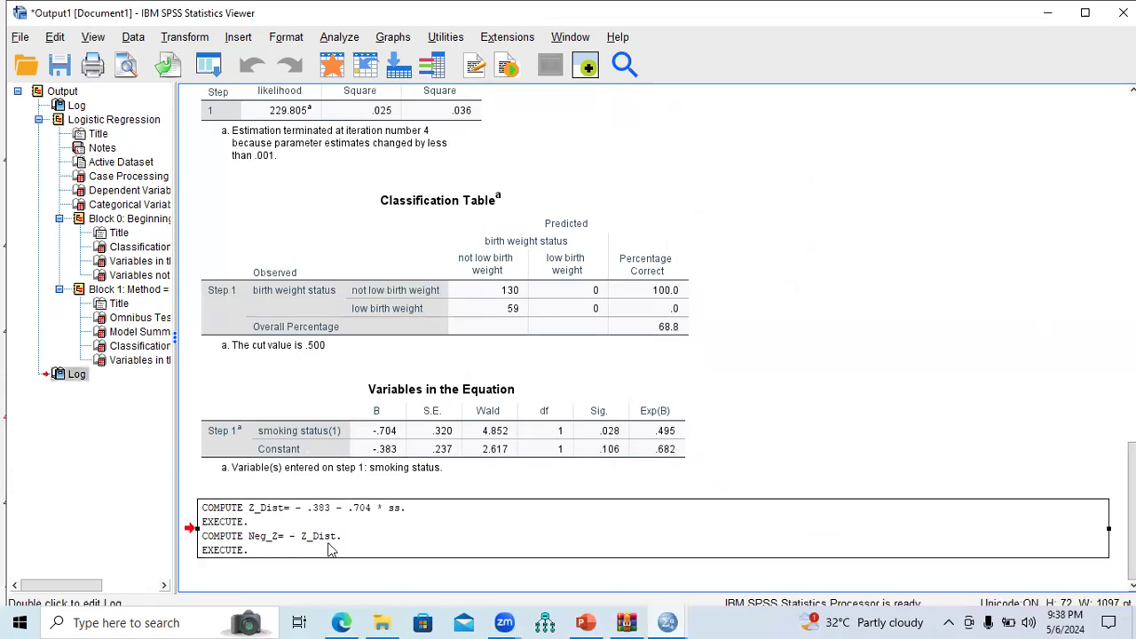
mouse_move(667, 622)
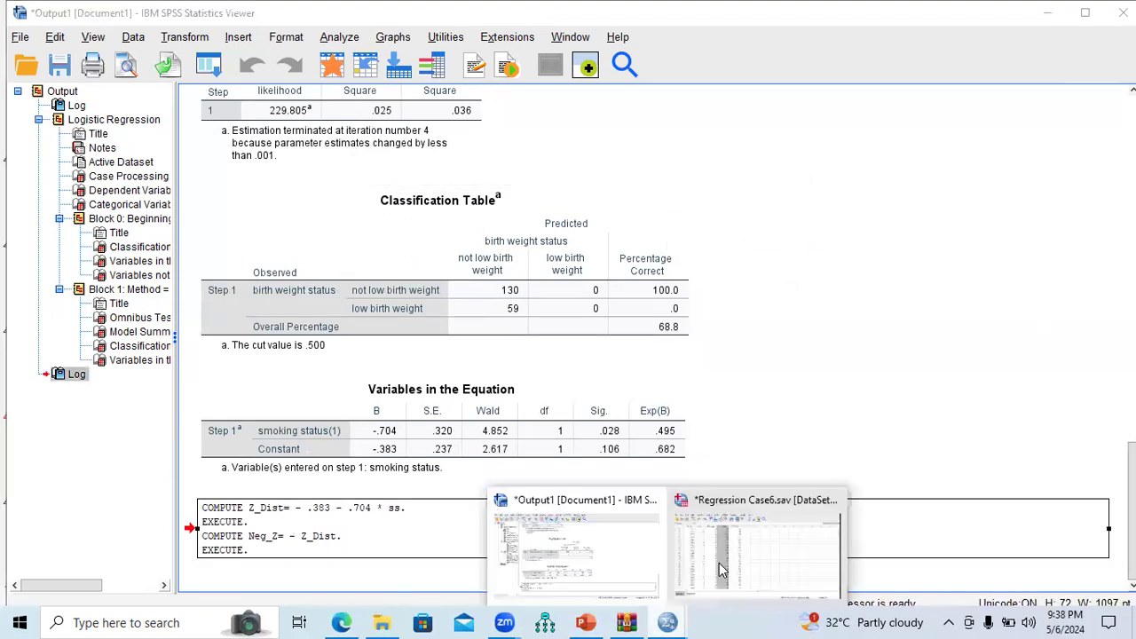
click(710, 527)
click(435, 117)
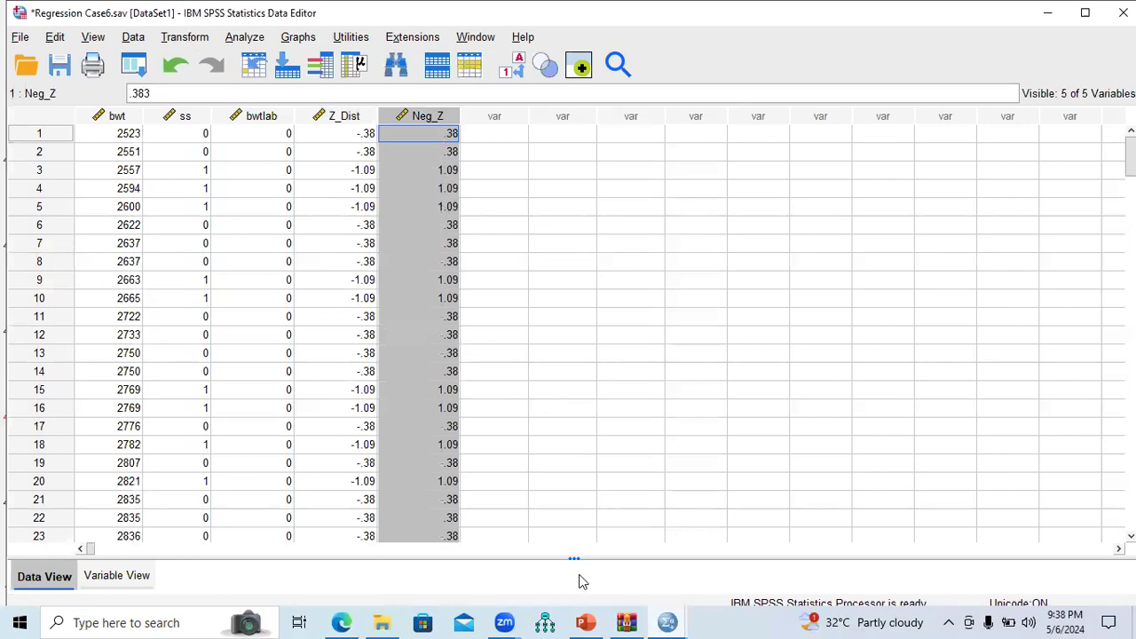
Step: Switch to PowerPoint and consult the Exponent of Neg Z item in the Case 5 calculation steps on slide 27
click(584, 616)
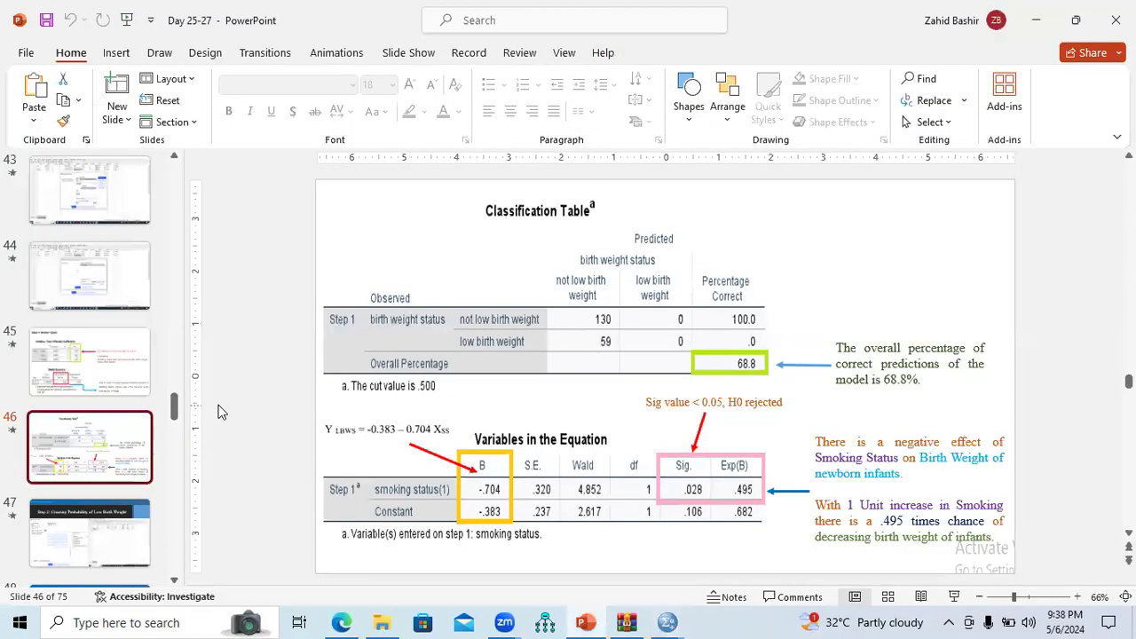
drag(181, 415, 178, 311)
click(116, 314)
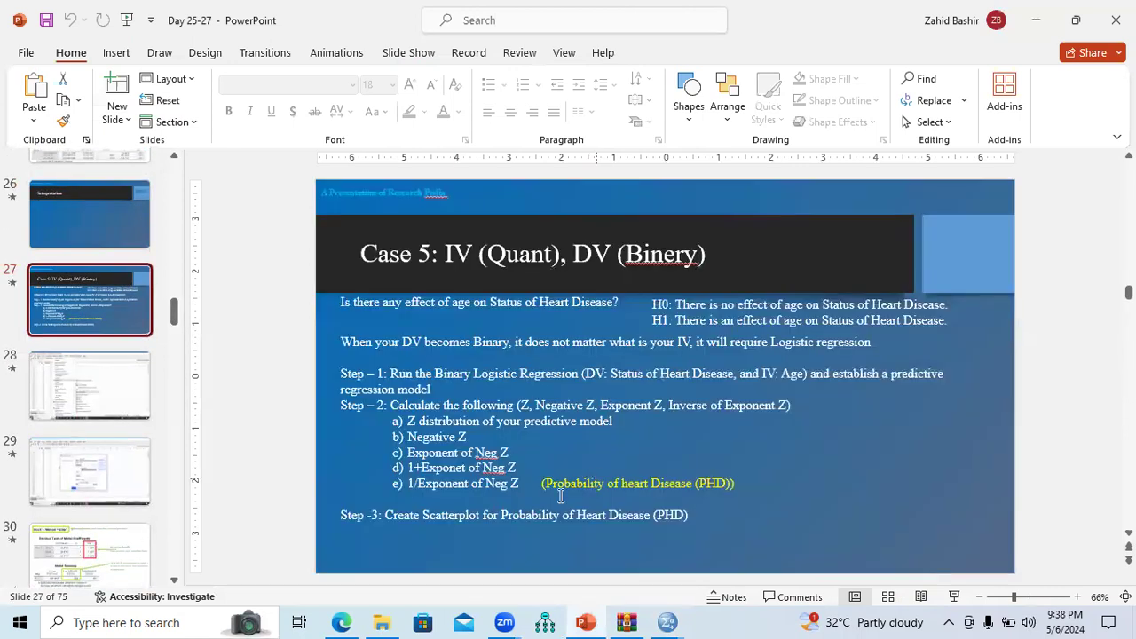
drag(408, 454, 514, 455)
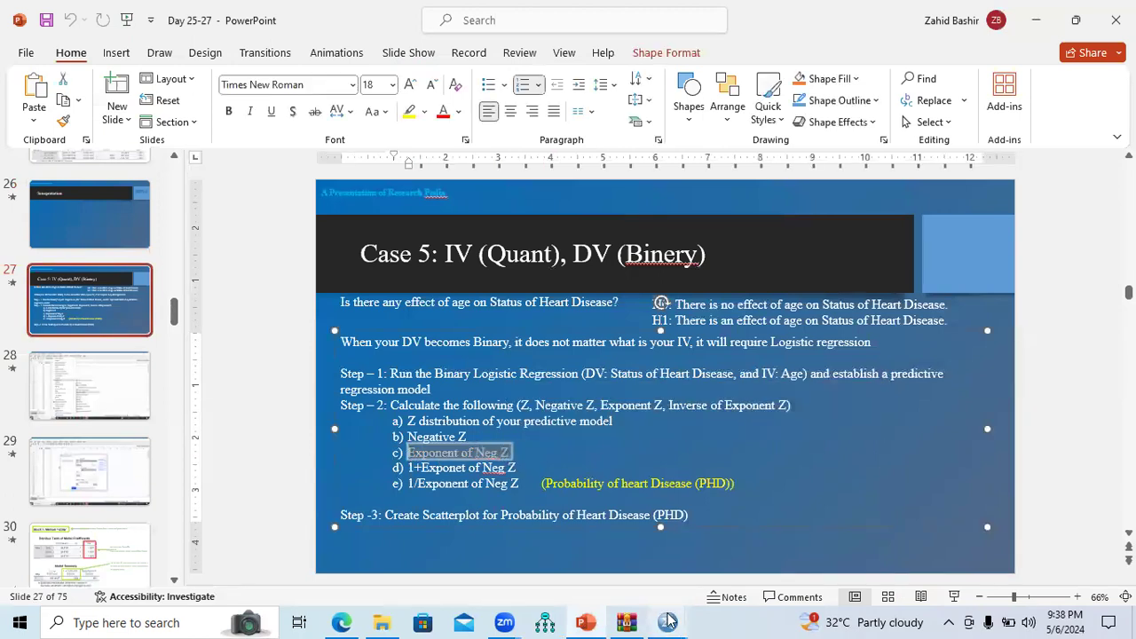
Step: Switch to the Regression Case6 data in SPSS and compute a new variable Exp_Z as EXP(Neg_Z), after resetting the previous computation settings
mouse_move(664, 620)
click(740, 562)
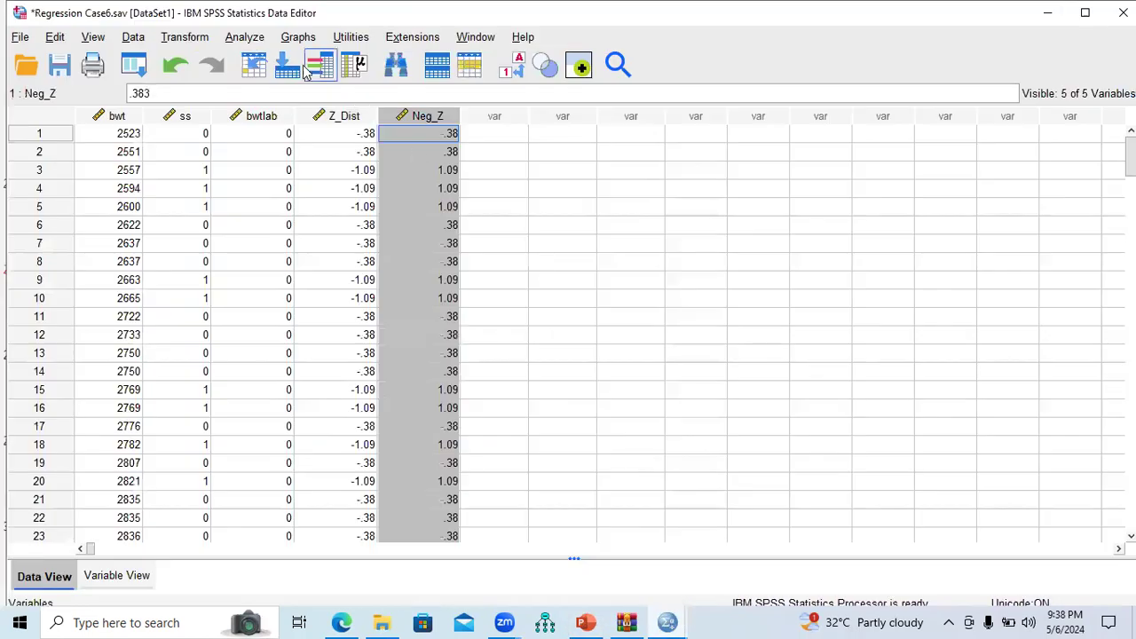
click(188, 38)
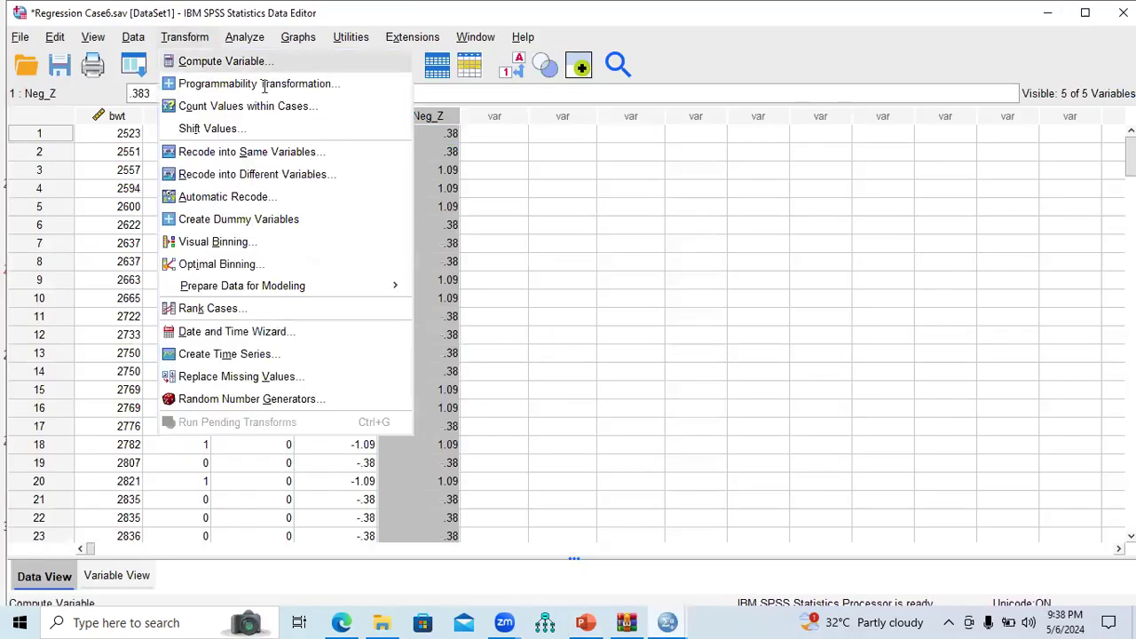
click(202, 59)
click(754, 462)
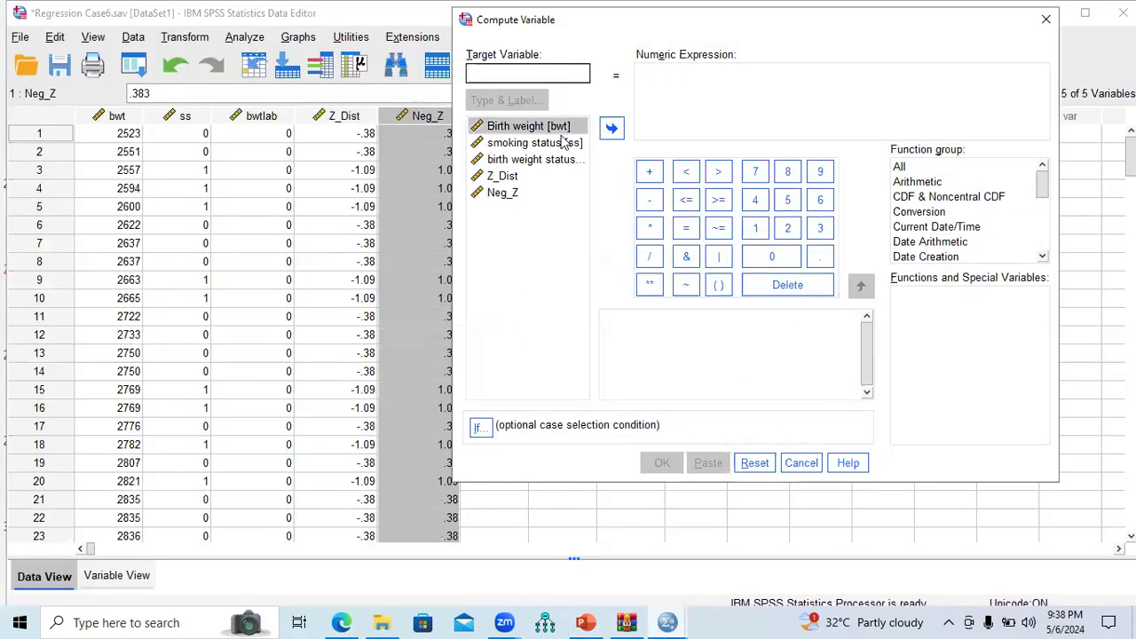
text(Exp_Z)
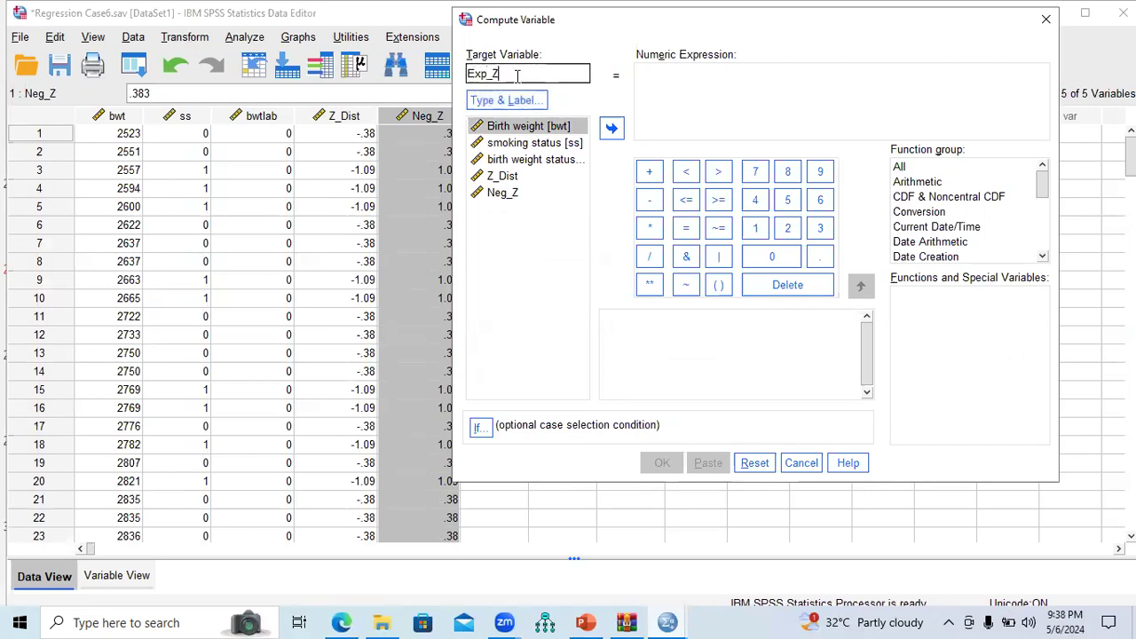
click(652, 81)
text(EXP()
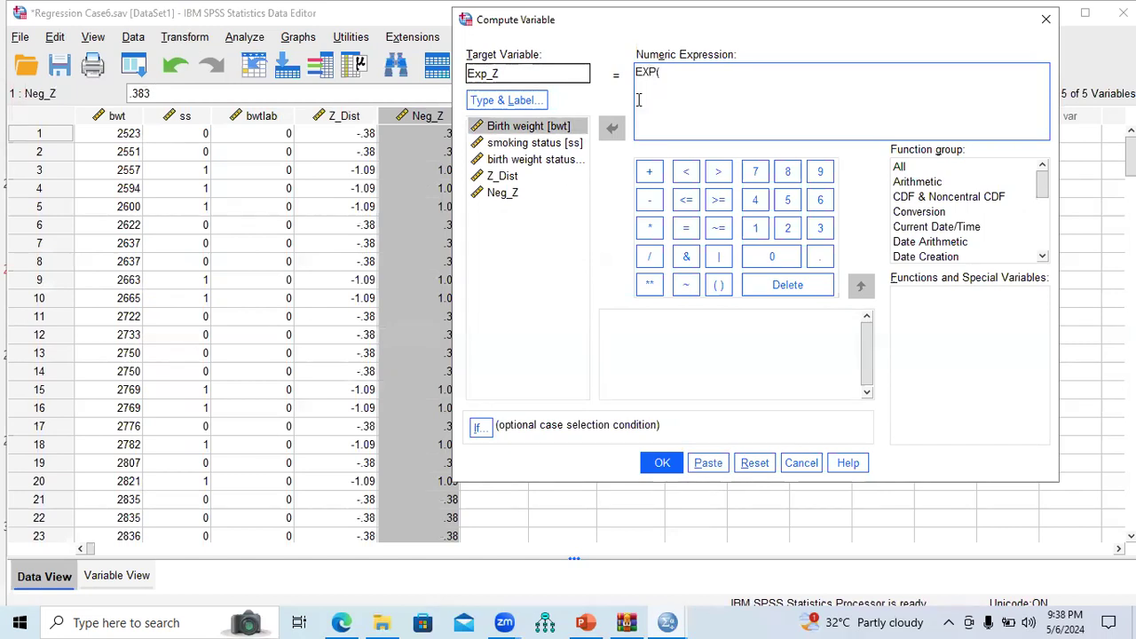
double_click(501, 194)
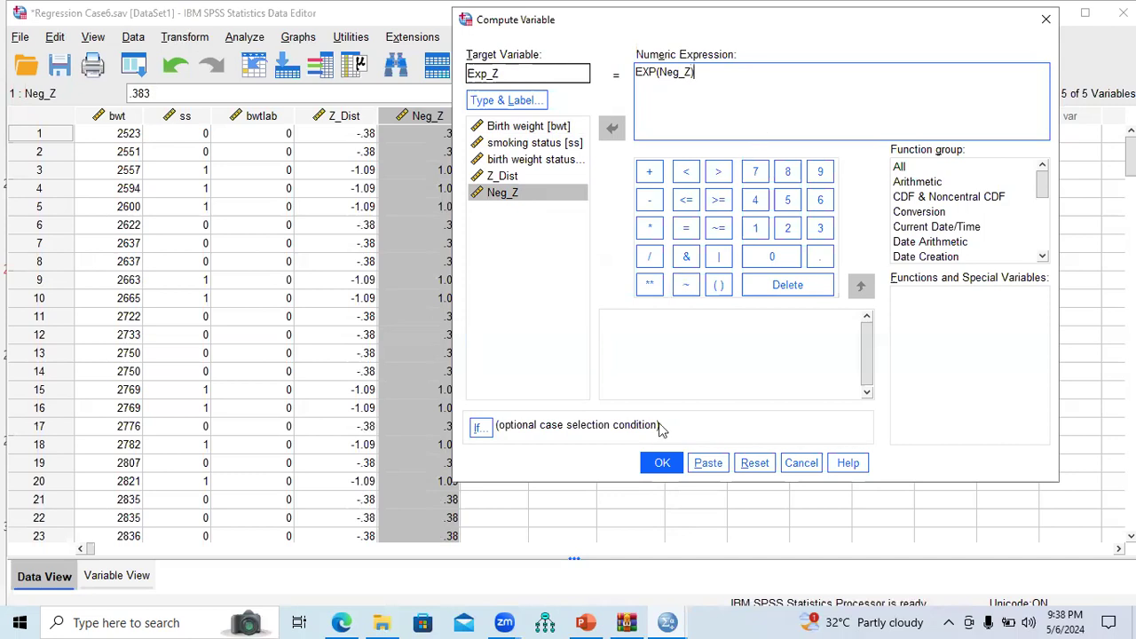
click(662, 462)
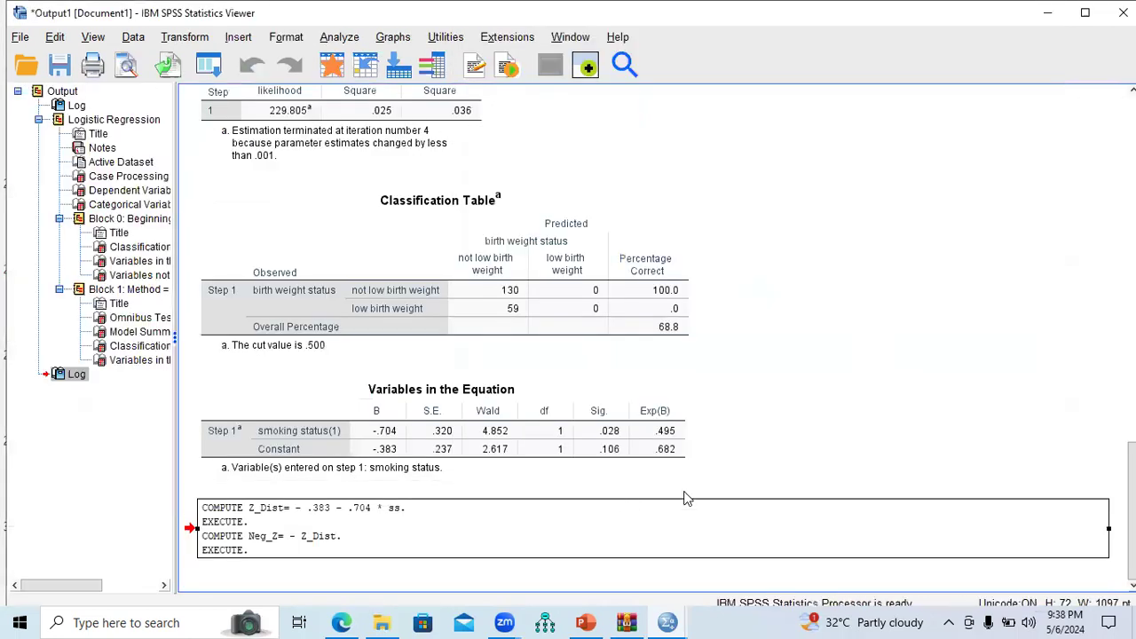
Step: Consult the 1+Exponent of Neg Z item on slide 27 in PowerPoint, and return to the Regression Case6 data in SPSS
click(585, 622)
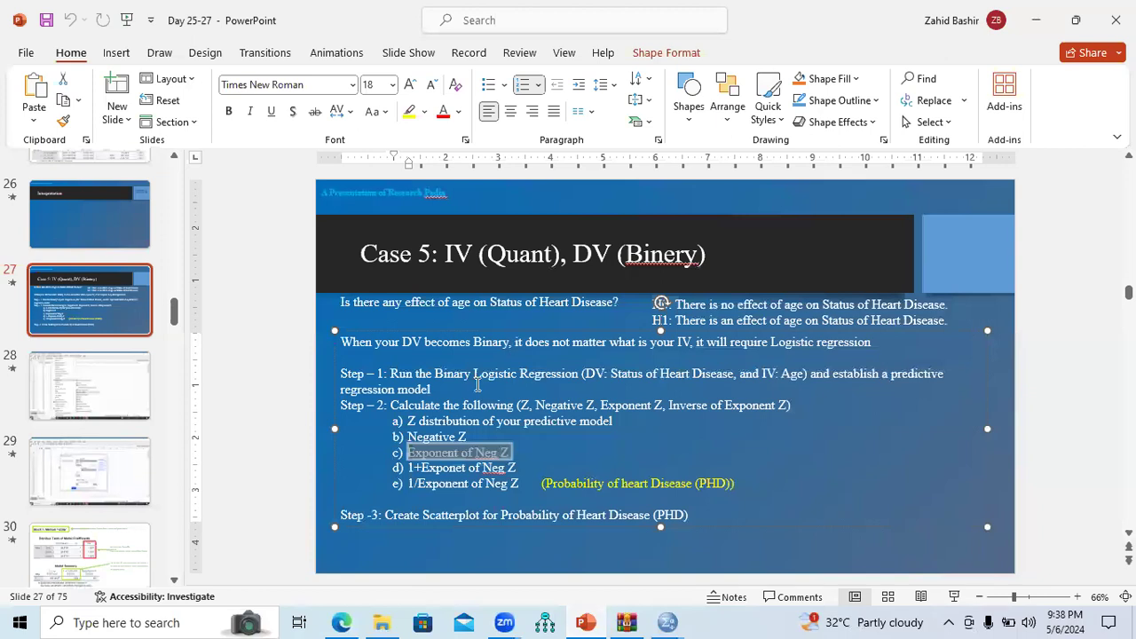
drag(408, 468, 507, 467)
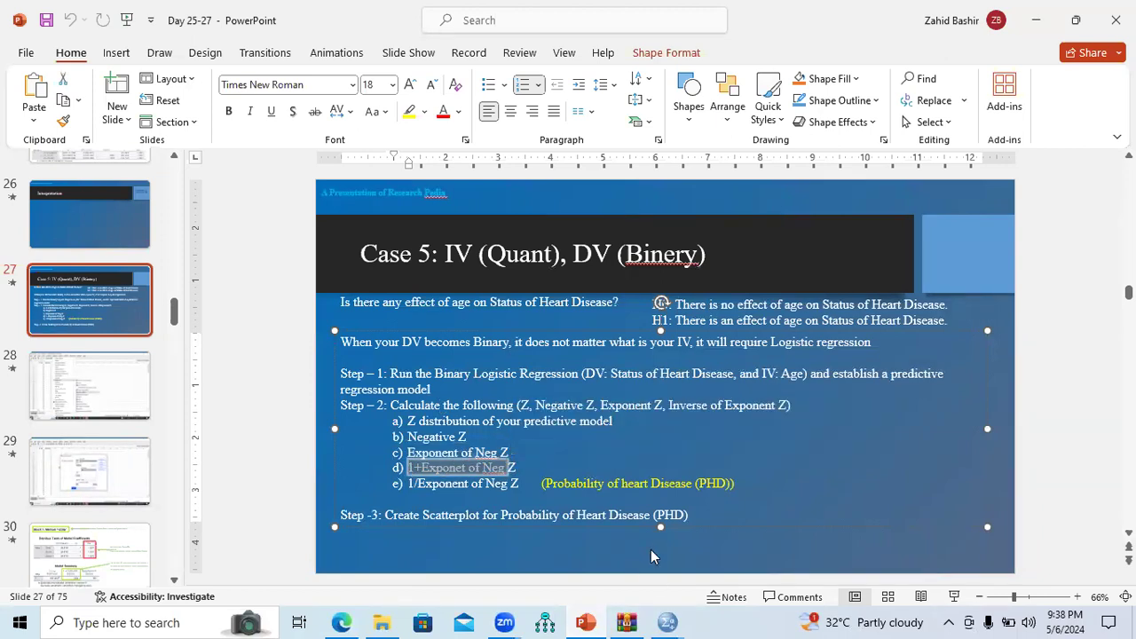
click(668, 622)
click(756, 552)
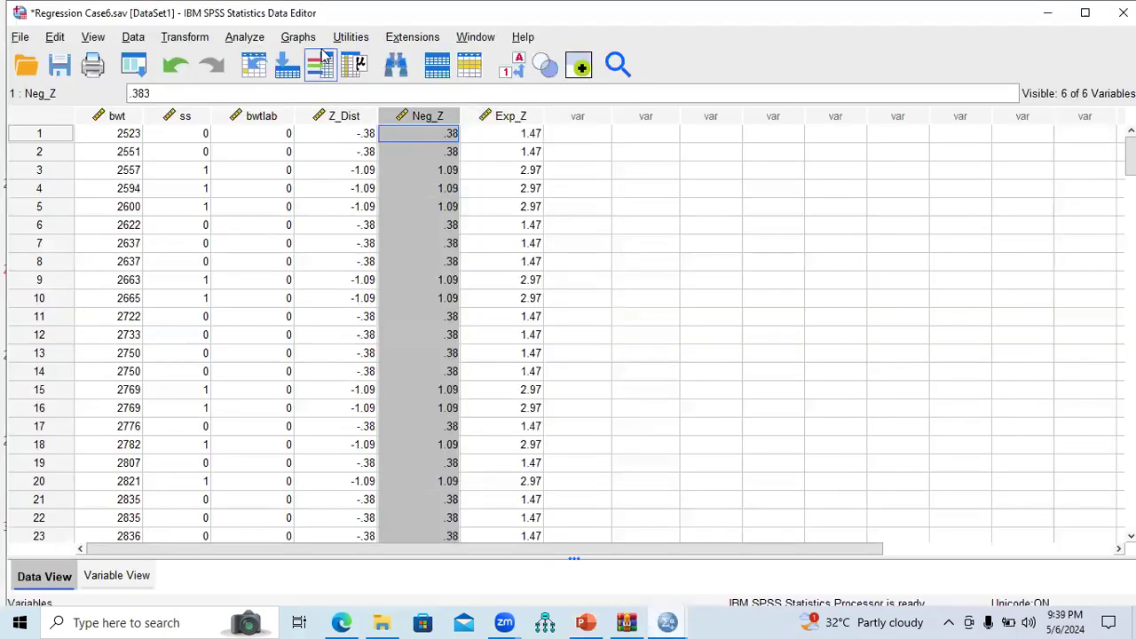
Step: Start a new variable computation with the previous settings reset and name the target variable One_ExpZ
click(186, 36)
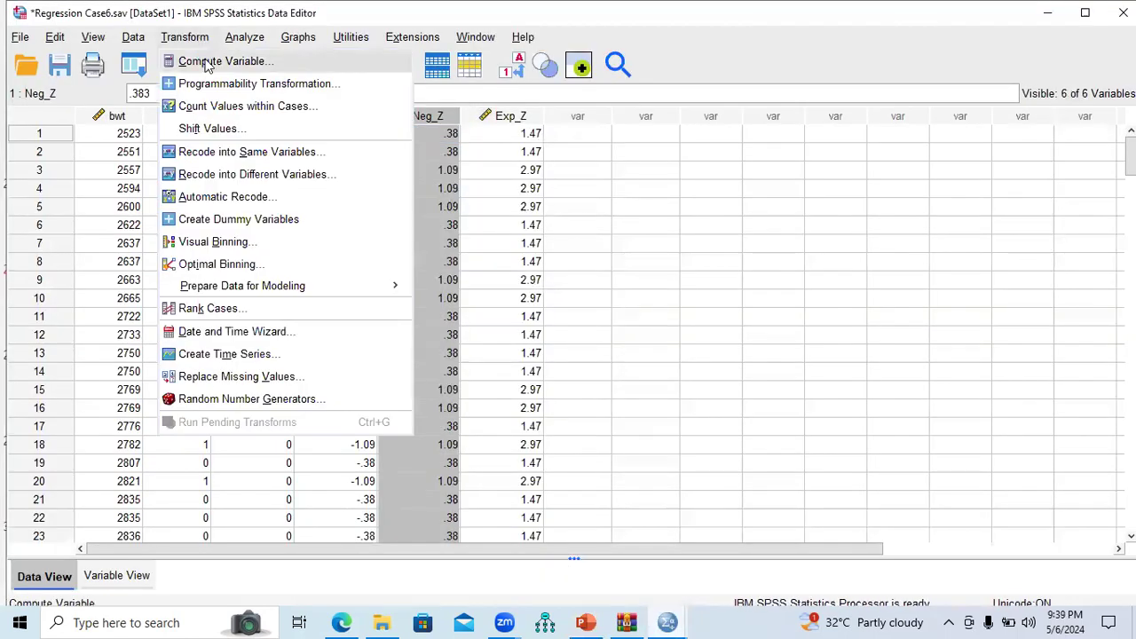
click(206, 64)
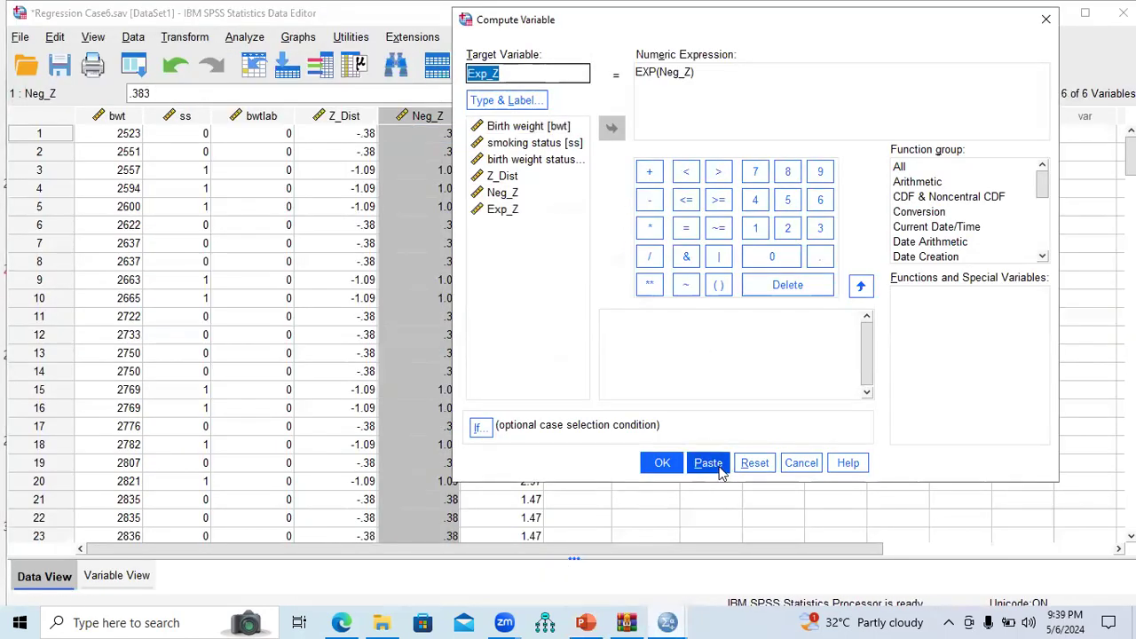
click(754, 462)
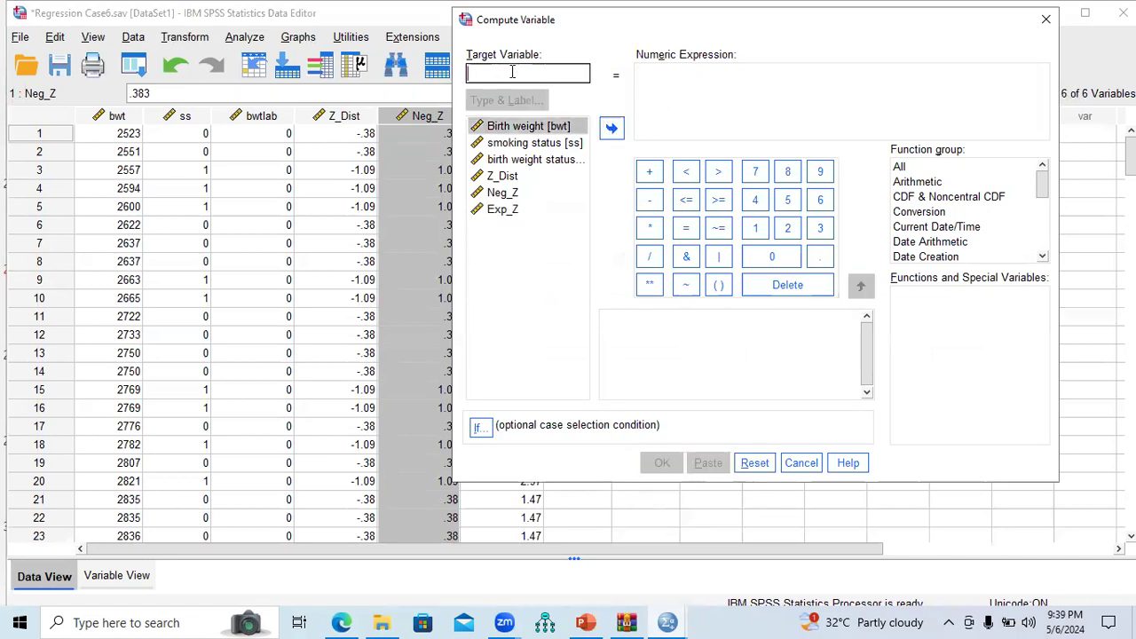
click(801, 109)
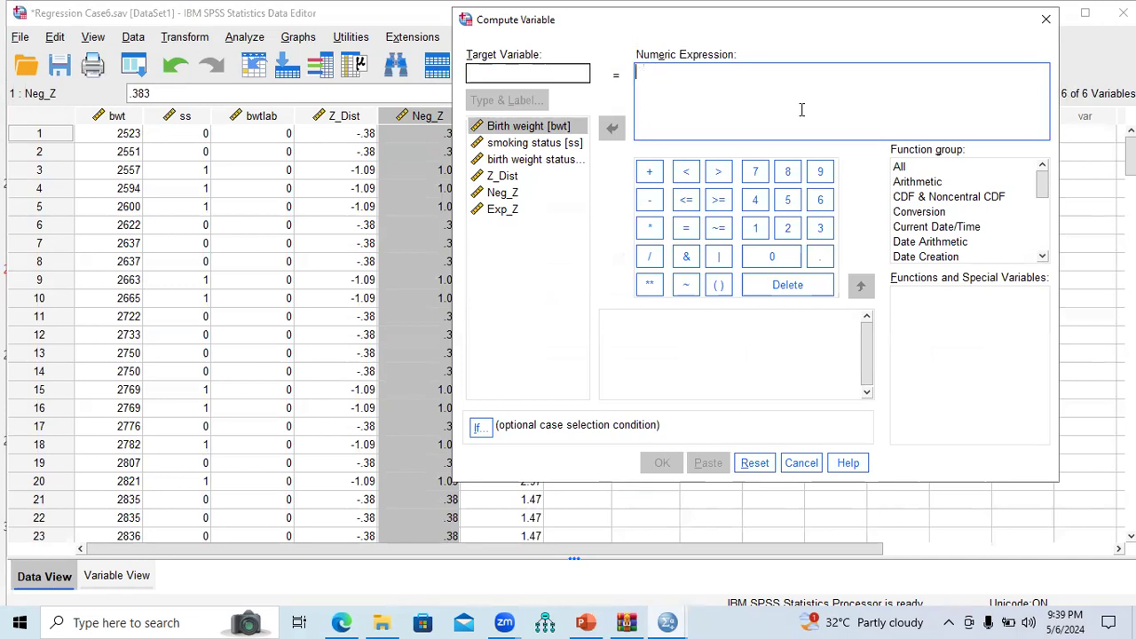
click(560, 74)
text(One_ExpZ)
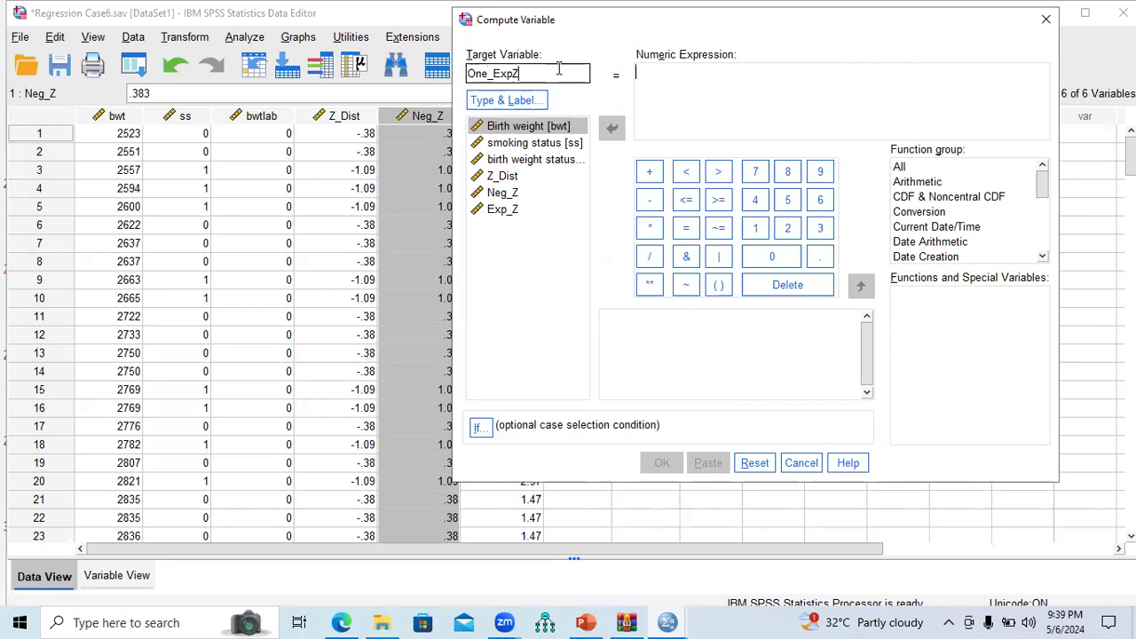
Step: Define the One_ExpZ expression as 1 + Exp_Z and run the computation
click(645, 74)
click(761, 233)
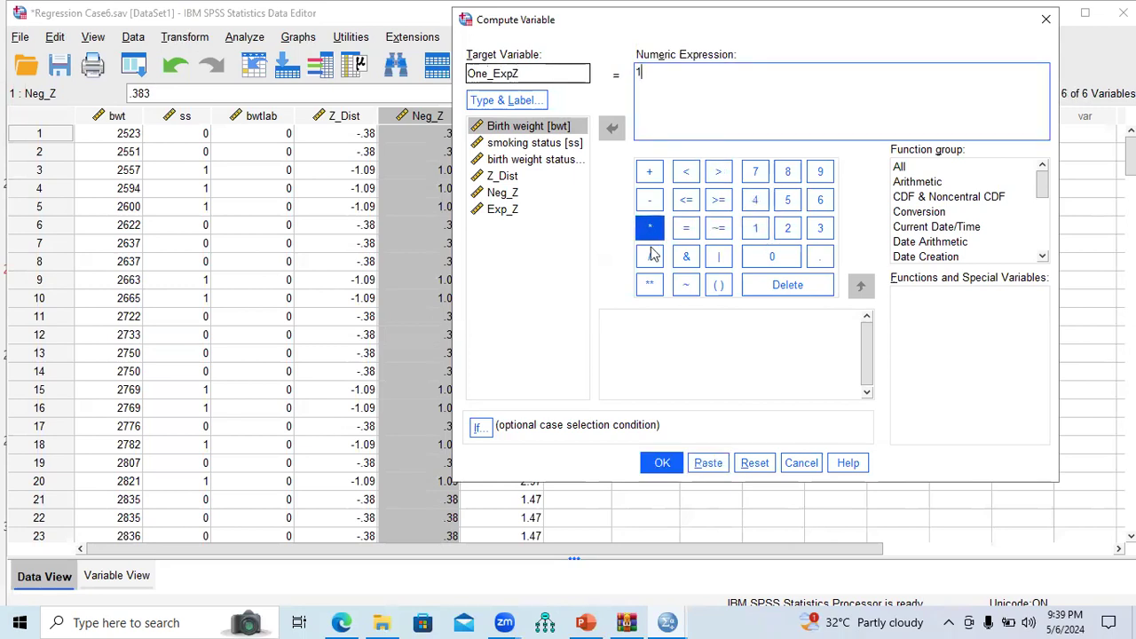
click(650, 173)
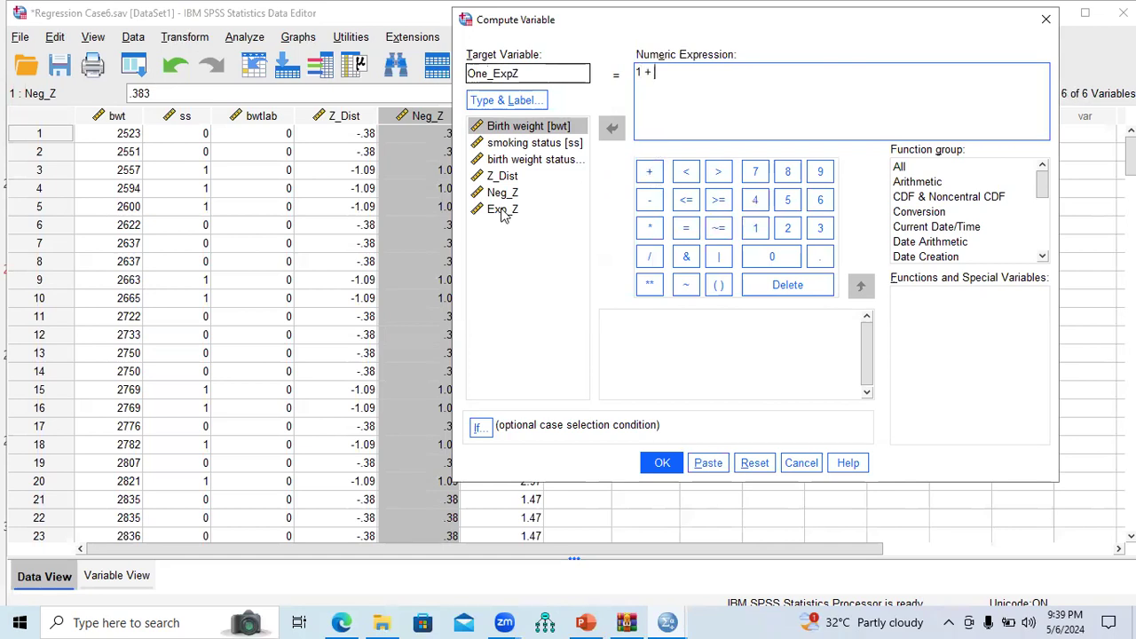
click(502, 209)
click(612, 129)
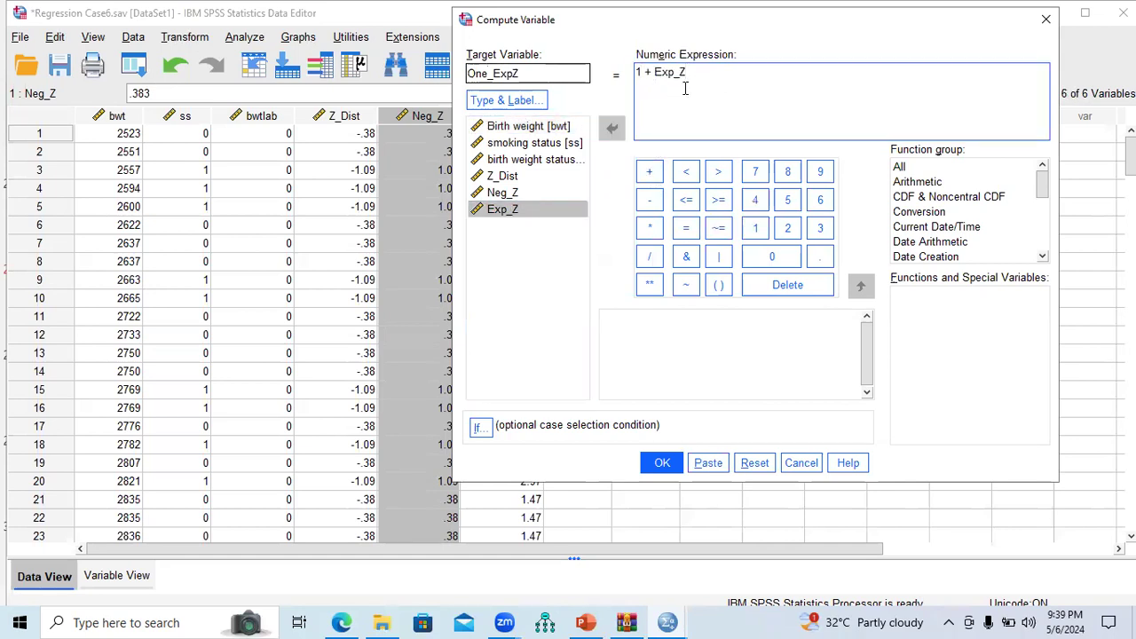
click(663, 465)
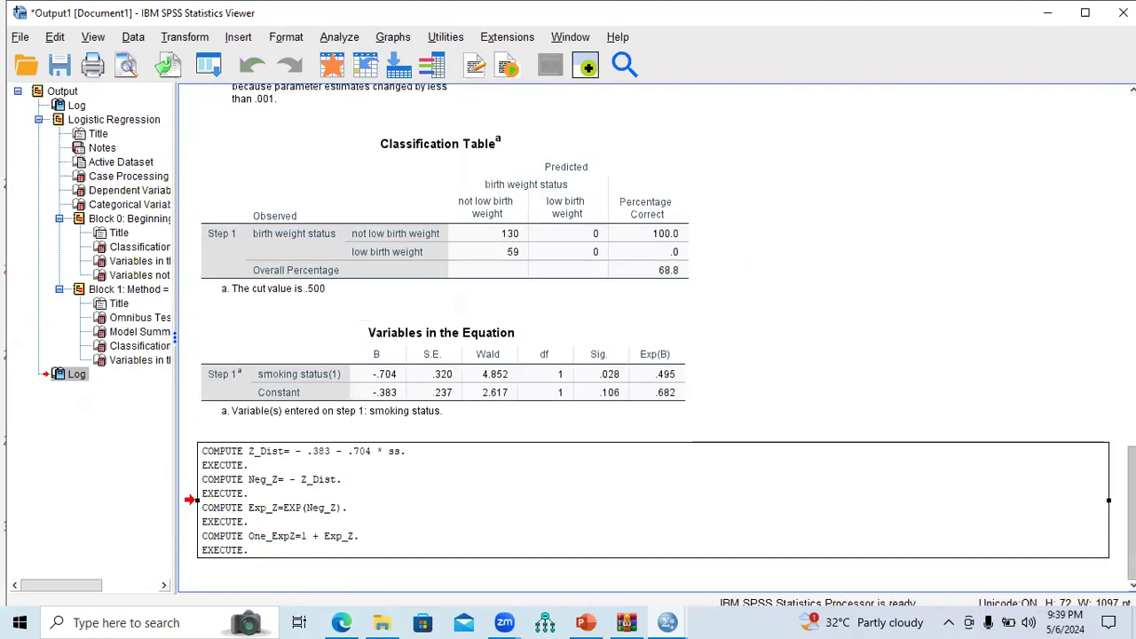
Step: Inspect the One_ExpZ column in the Regression Case6 data
mouse_move(667, 621)
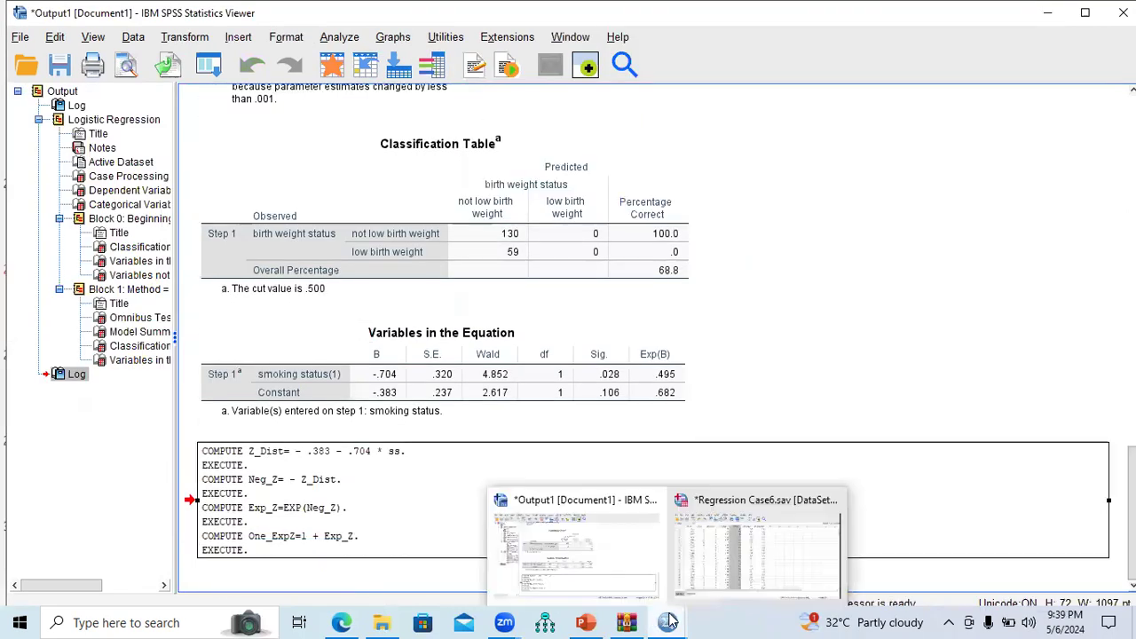
click(736, 577)
click(612, 116)
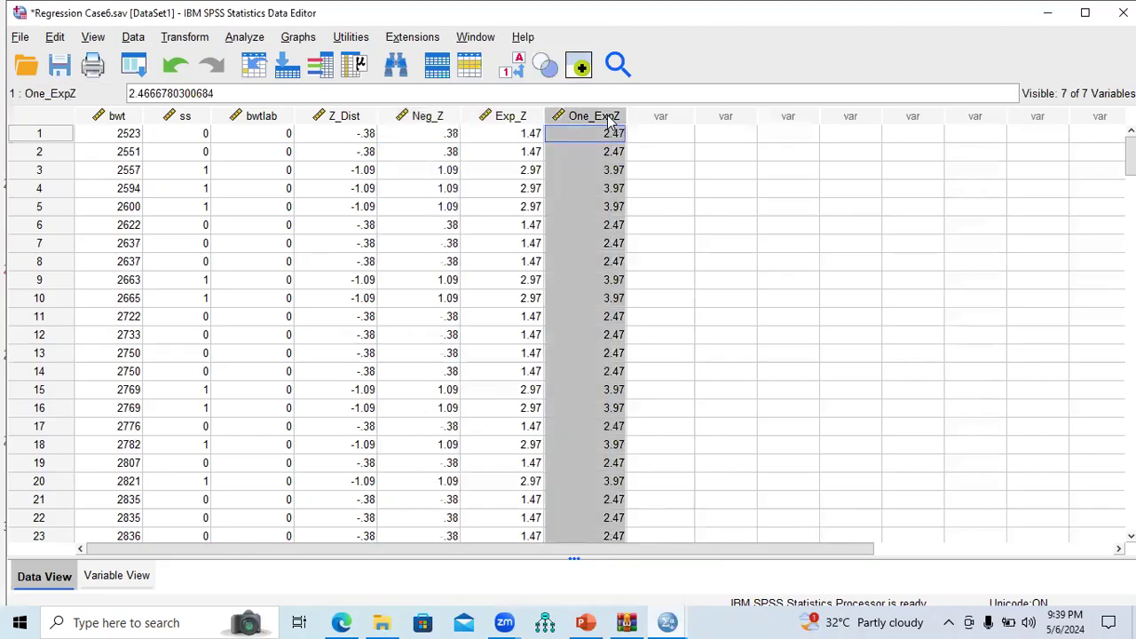
Step: Switch to PowerPoint and consult the 1/Exponent of Neg Z item on slide 27 and the Case 6 birth weight hypothesis on slide 41
click(585, 622)
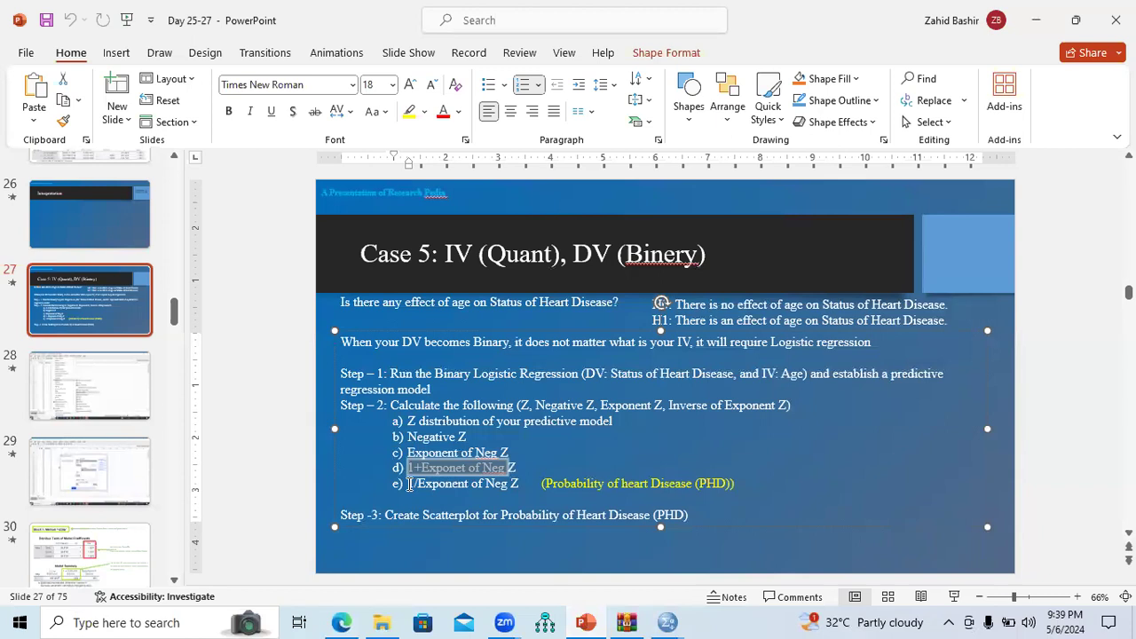
drag(409, 484, 520, 488)
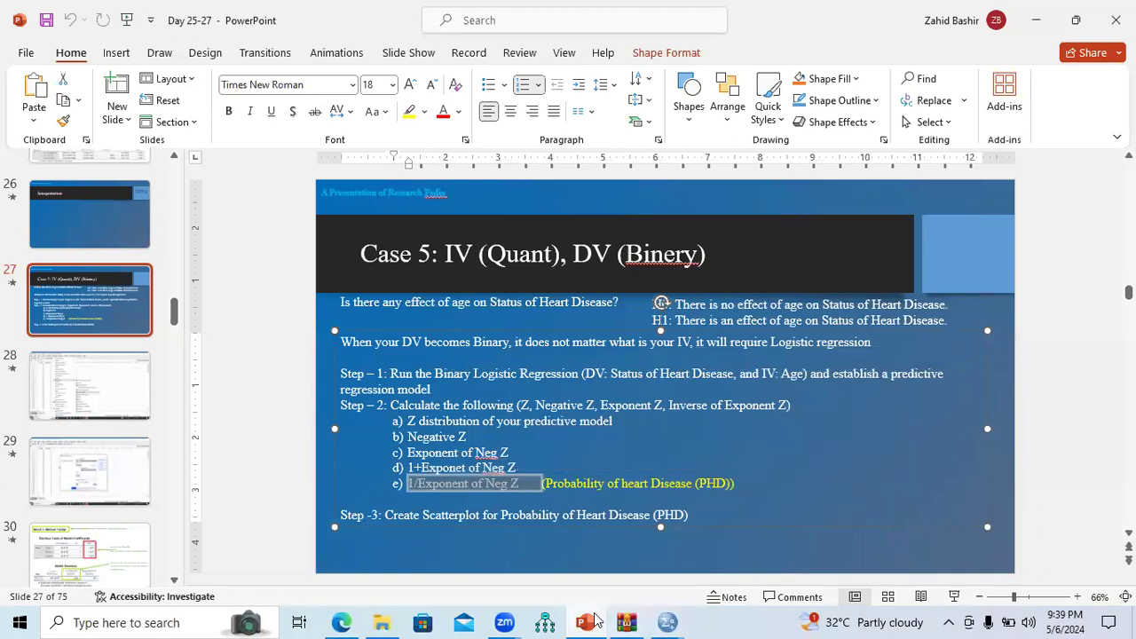
drag(173, 312, 176, 384)
click(93, 367)
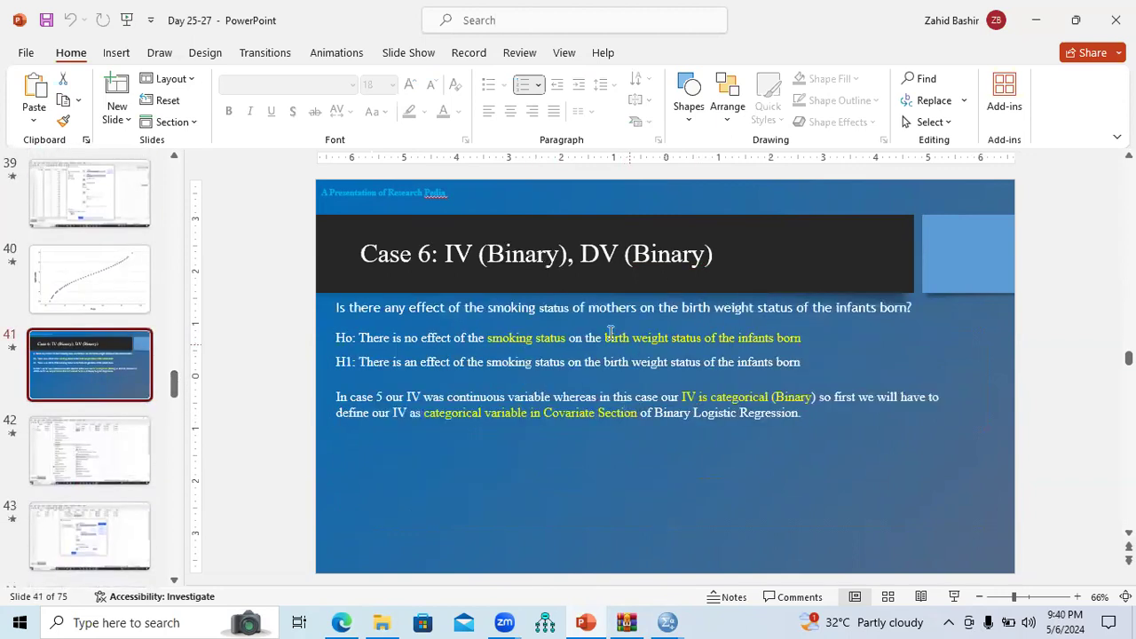
drag(606, 337, 787, 341)
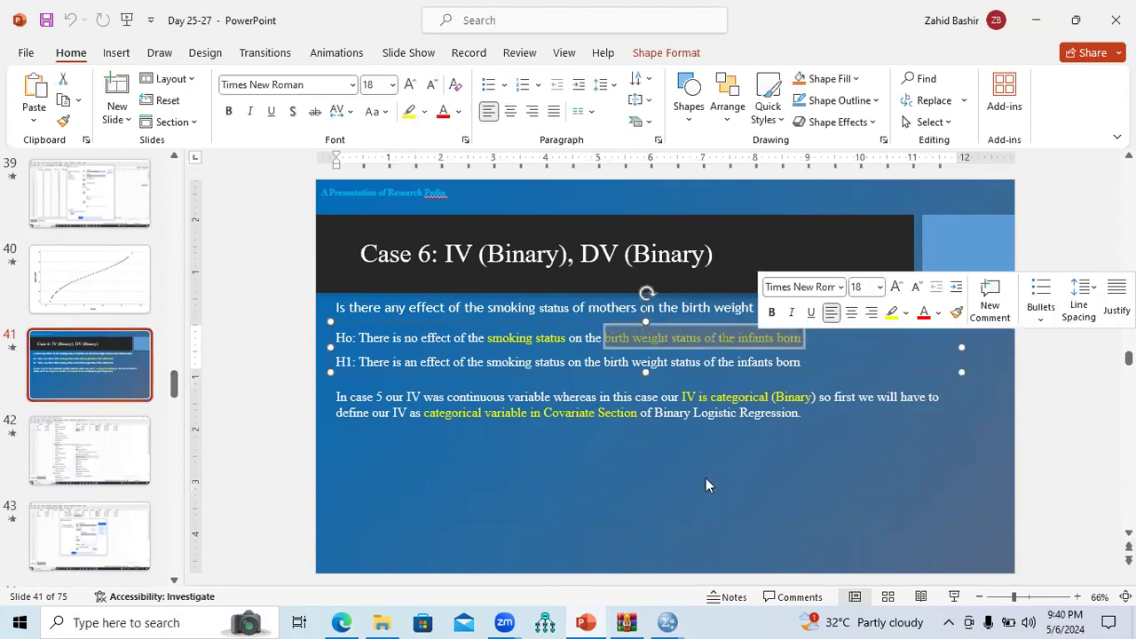
Step: Return to the Regression Case6 data in SPSS and start a new computation with cleared settings and target variable PHLBW
click(667, 622)
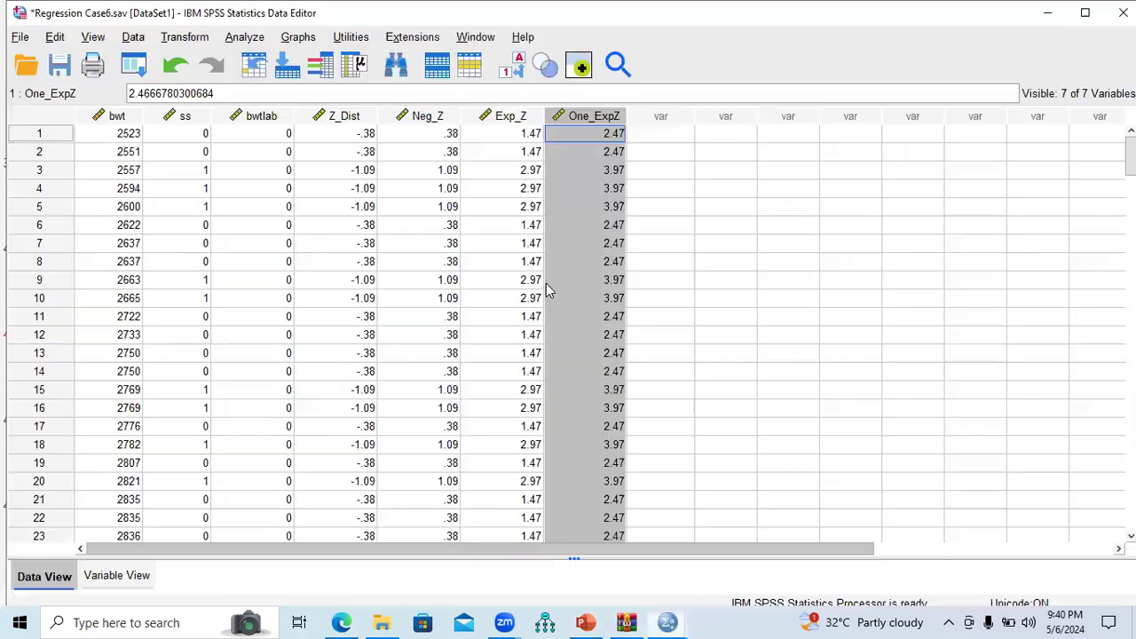
click(722, 554)
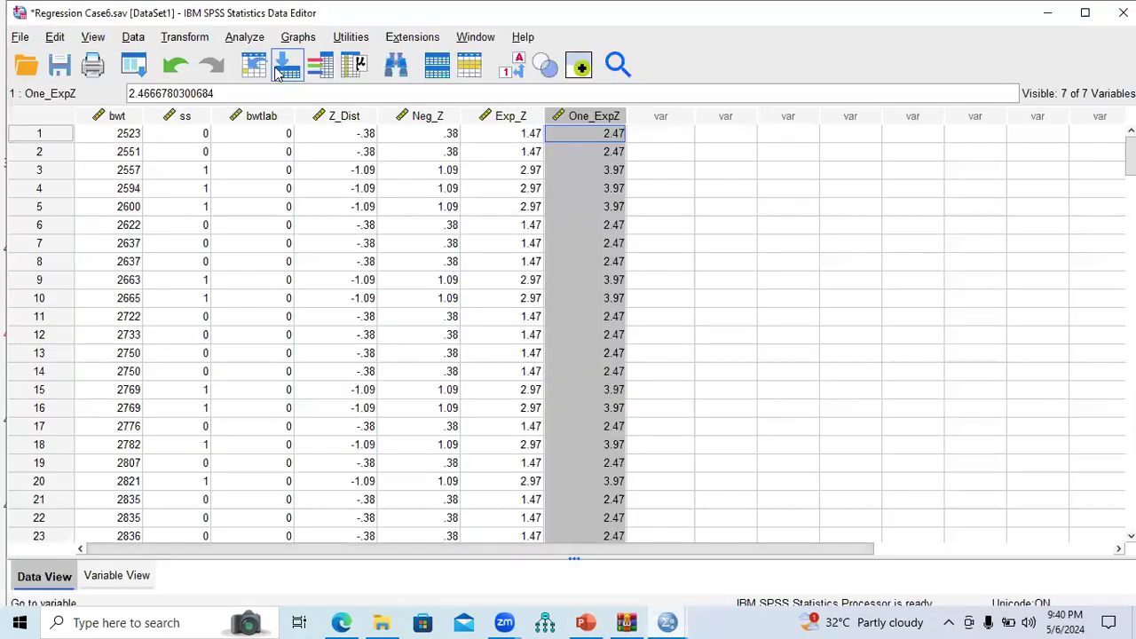
click(184, 37)
click(228, 59)
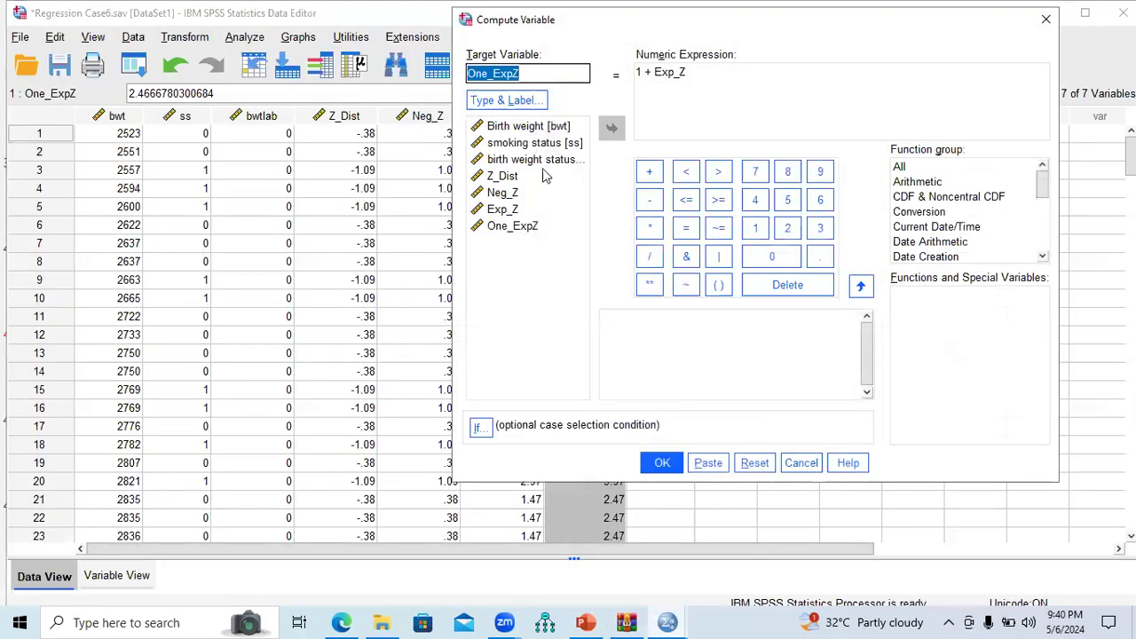
click(755, 463)
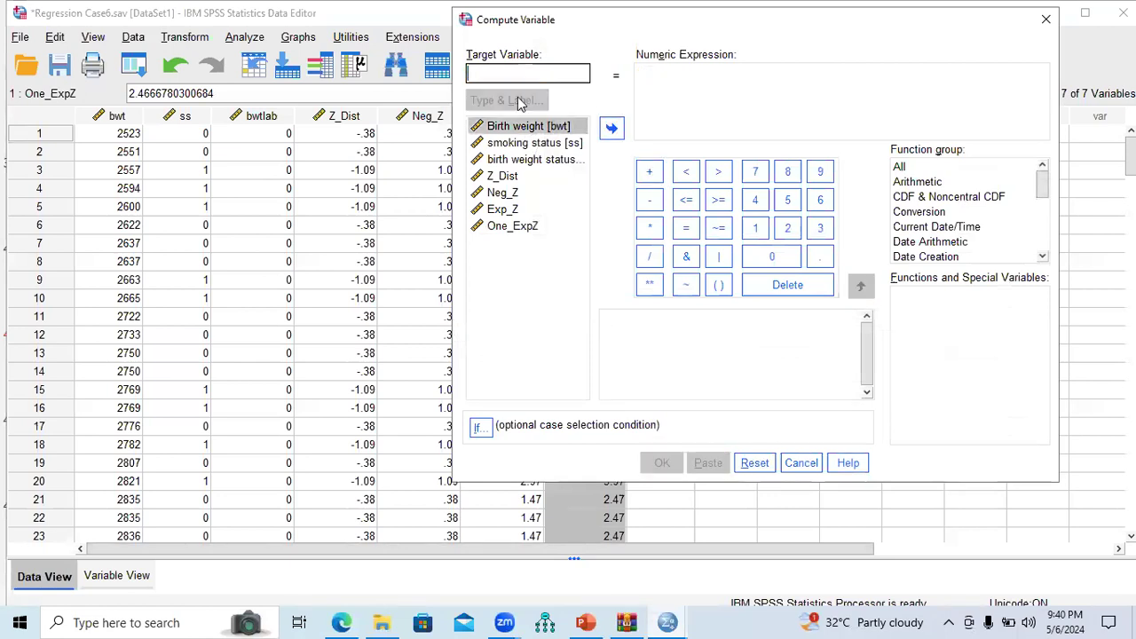
click(506, 71)
text(P)
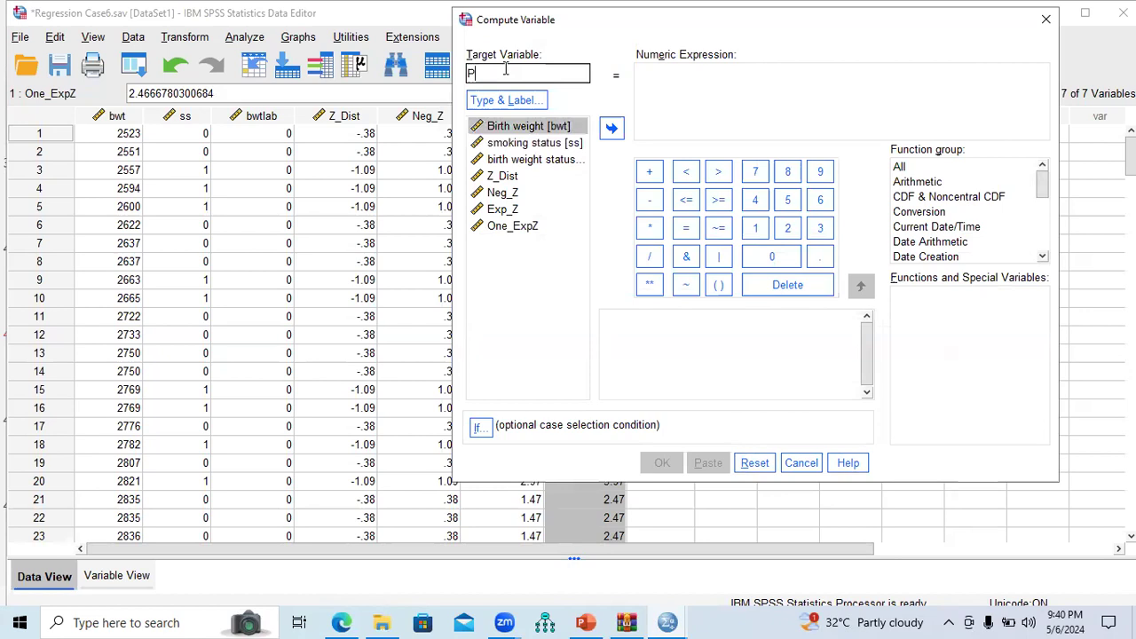
text(H)
double_click(497, 73)
click(468, 75)
drag(482, 77, 525, 74)
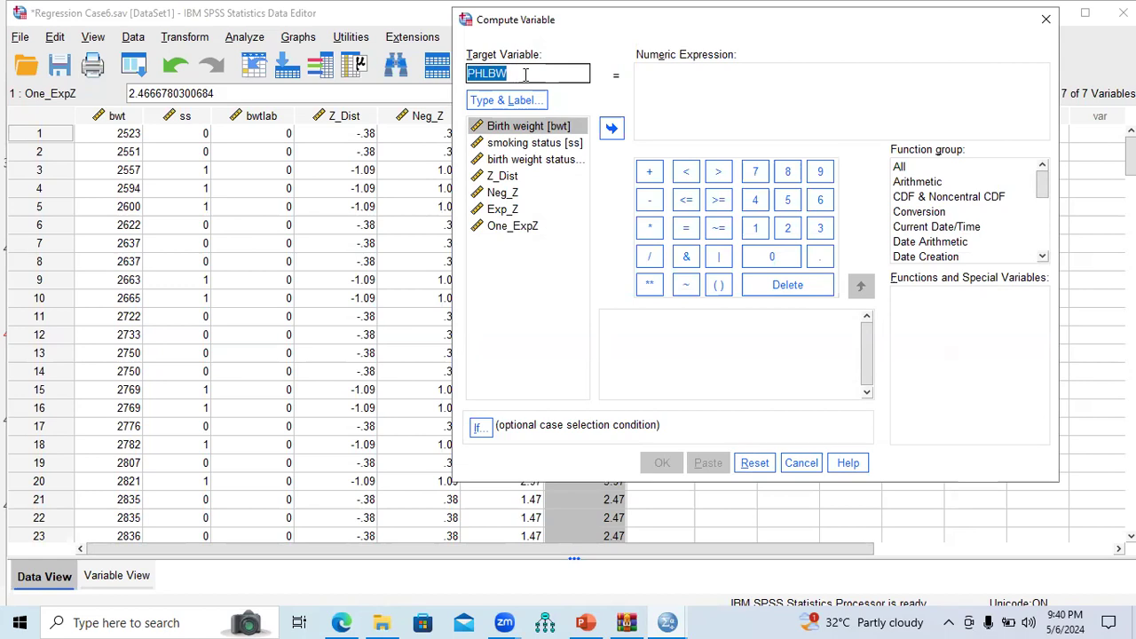
Step: Define the PHLBW expression as 1 / One_ExpZ and run the computation
click(650, 79)
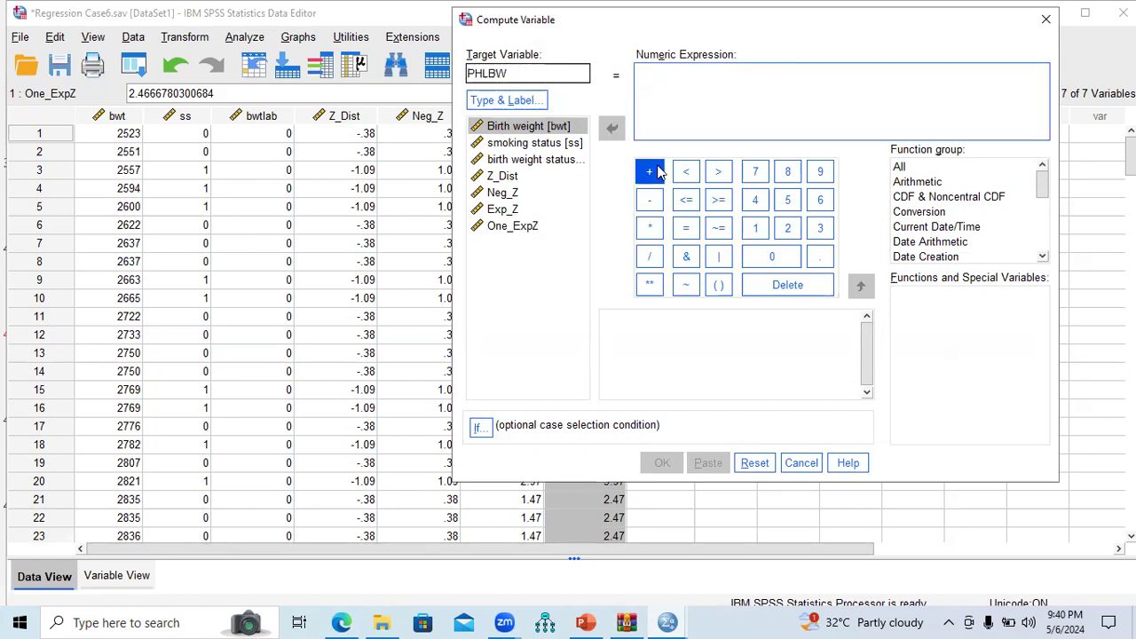
click(755, 231)
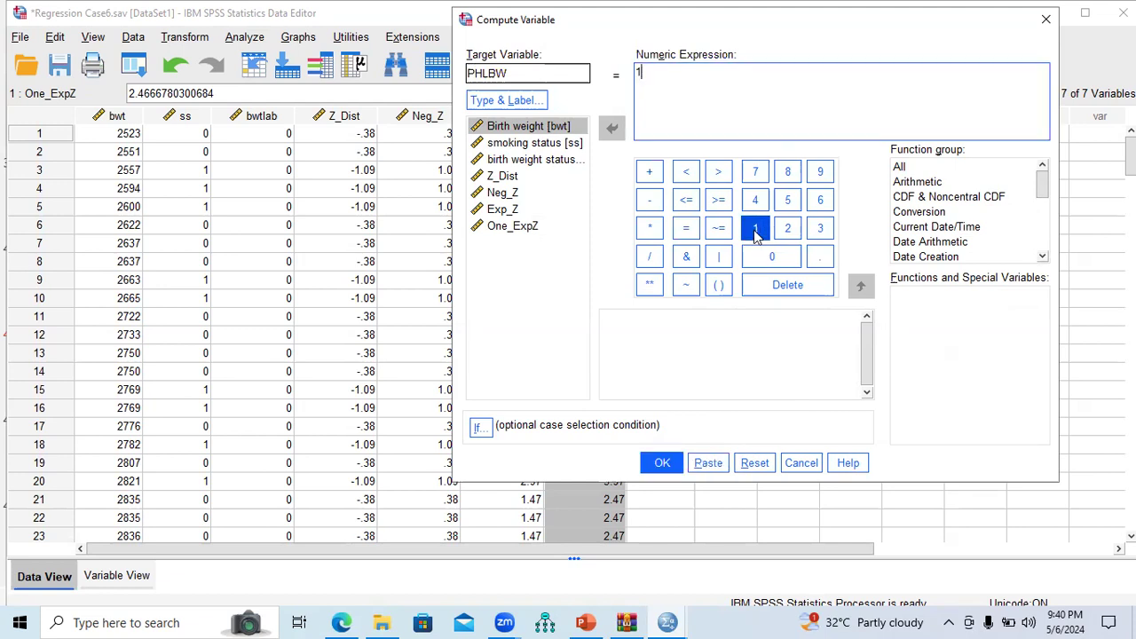
click(647, 258)
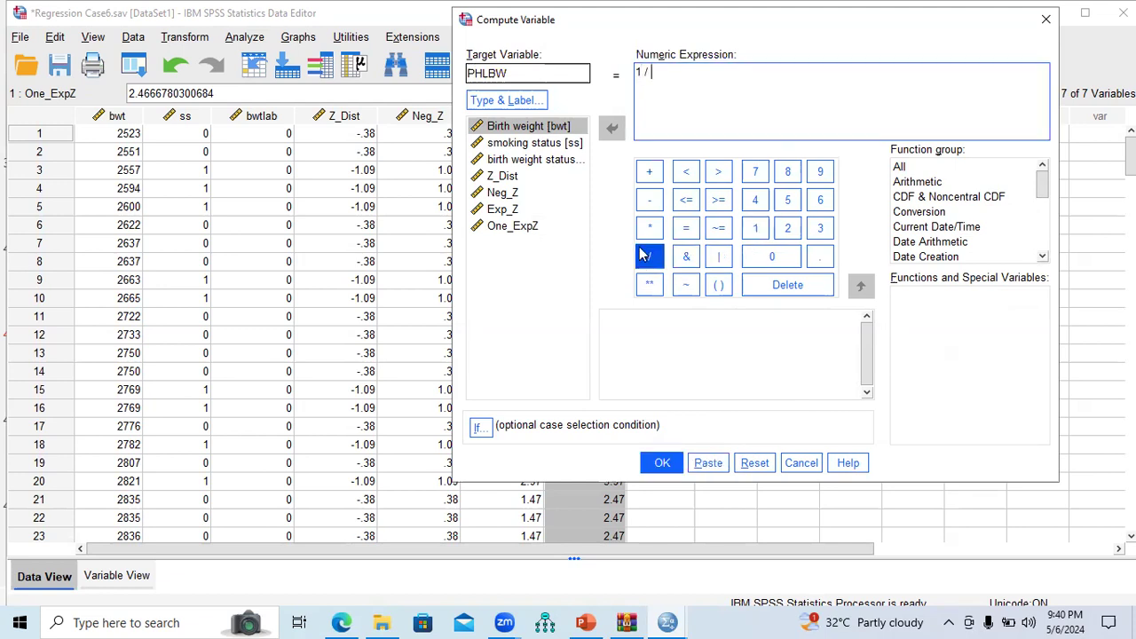
click(512, 229)
double_click(511, 227)
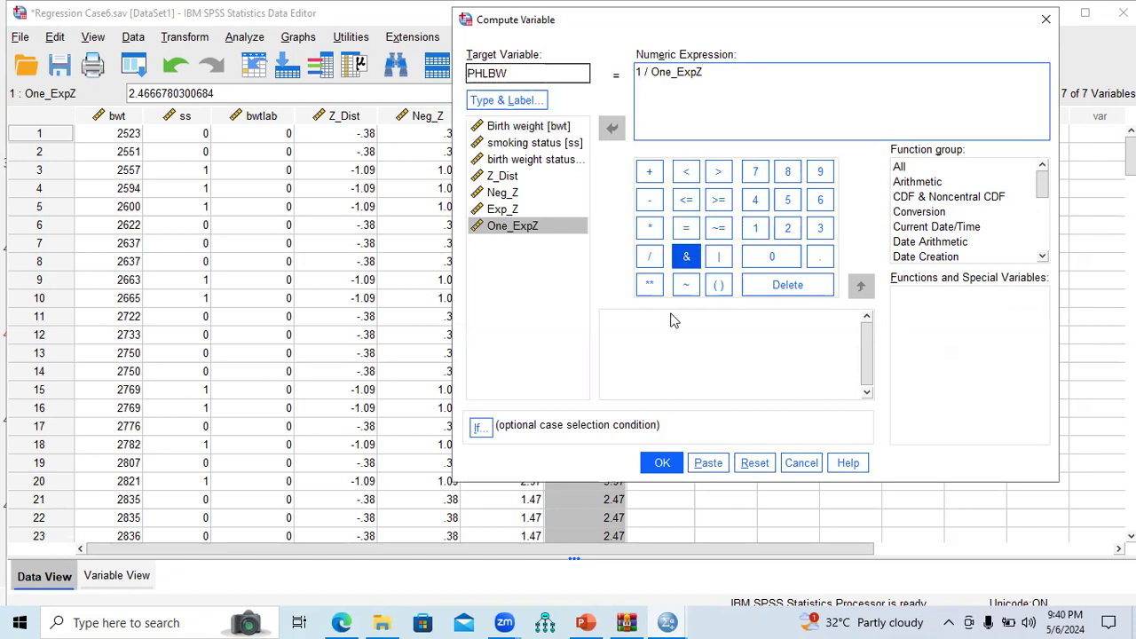
click(662, 463)
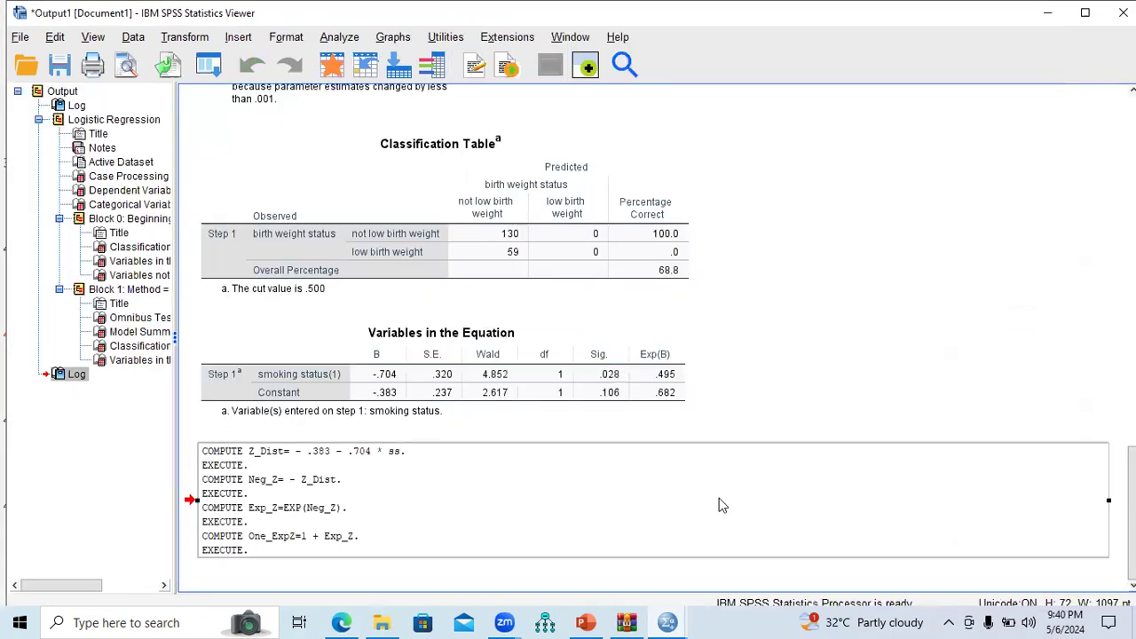
Step: Return to the Regression Case6 data and compare the ss and PHLBW values of cases 1 and 3
click(667, 621)
click(754, 568)
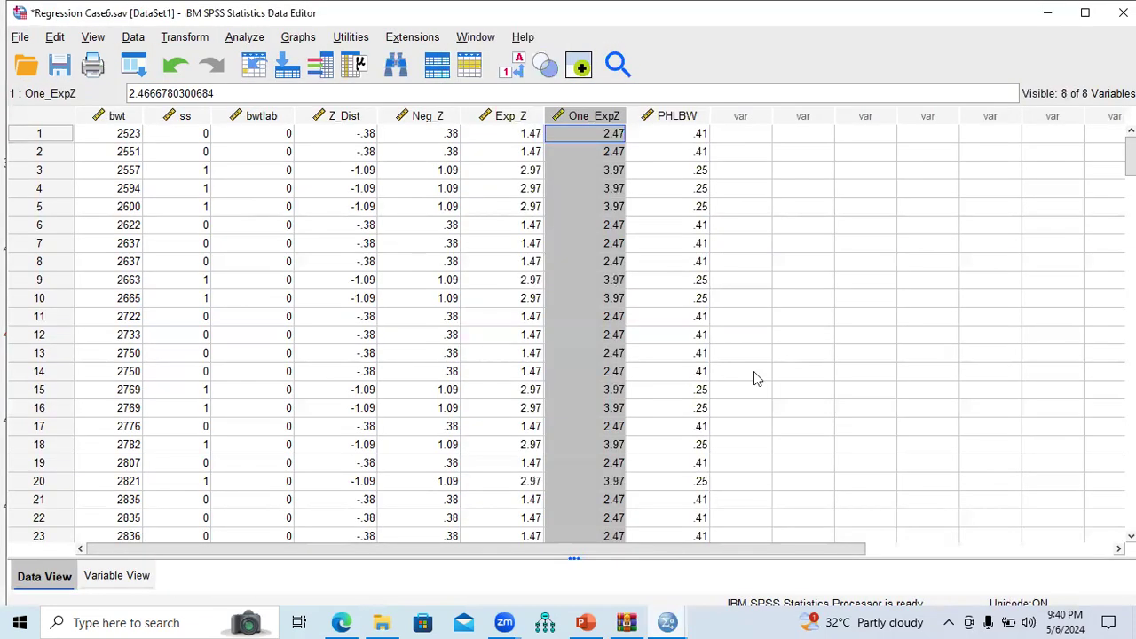
click(688, 120)
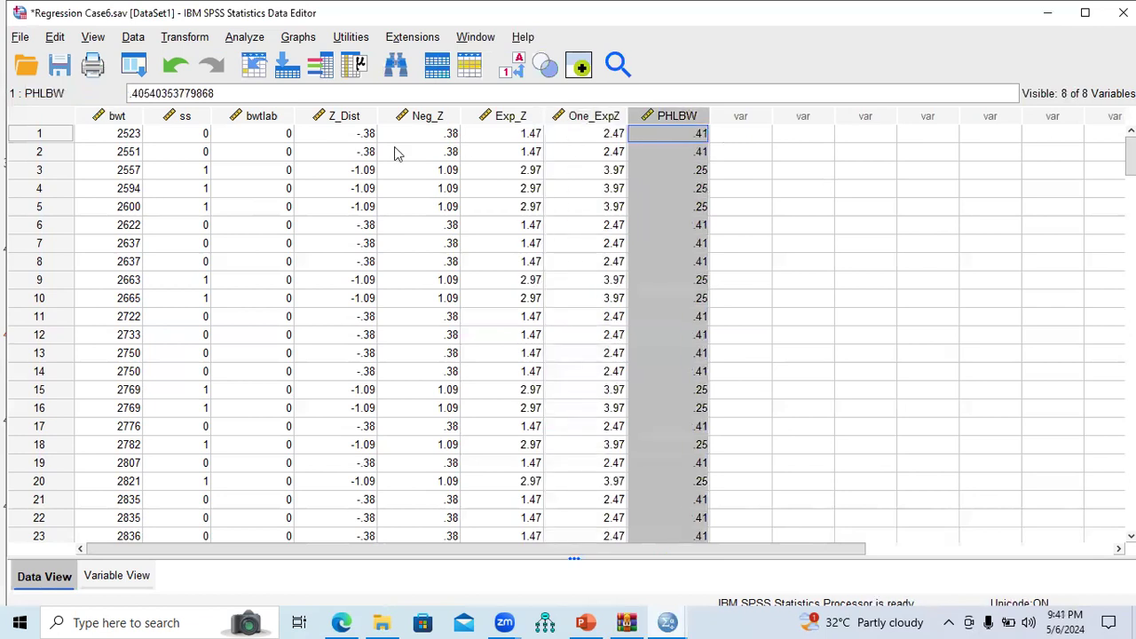
click(192, 139)
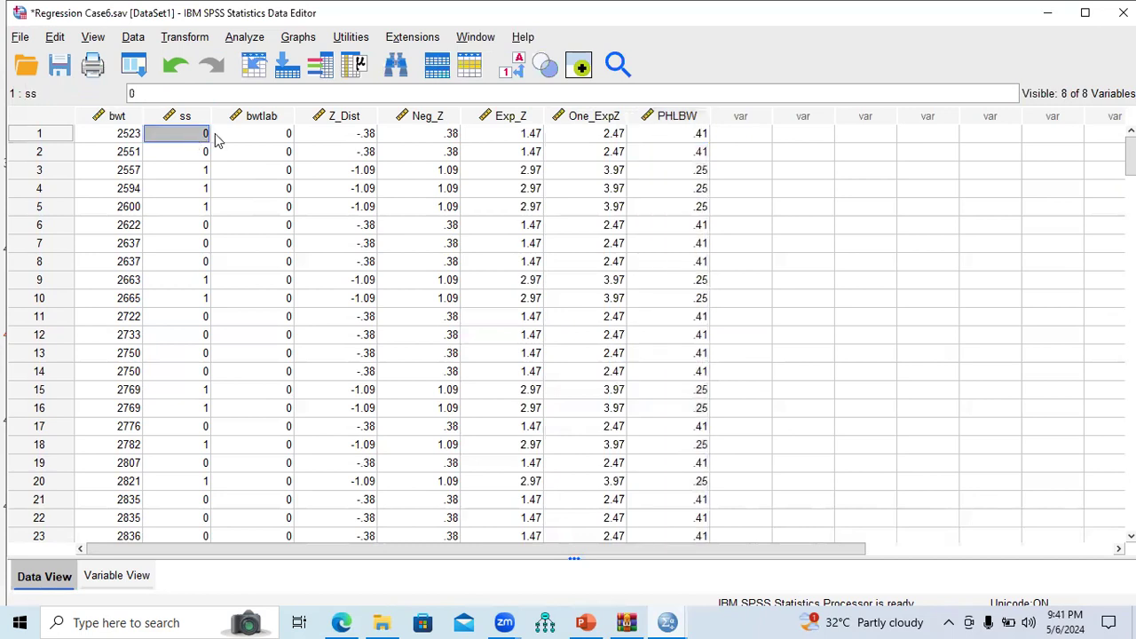
click(683, 140)
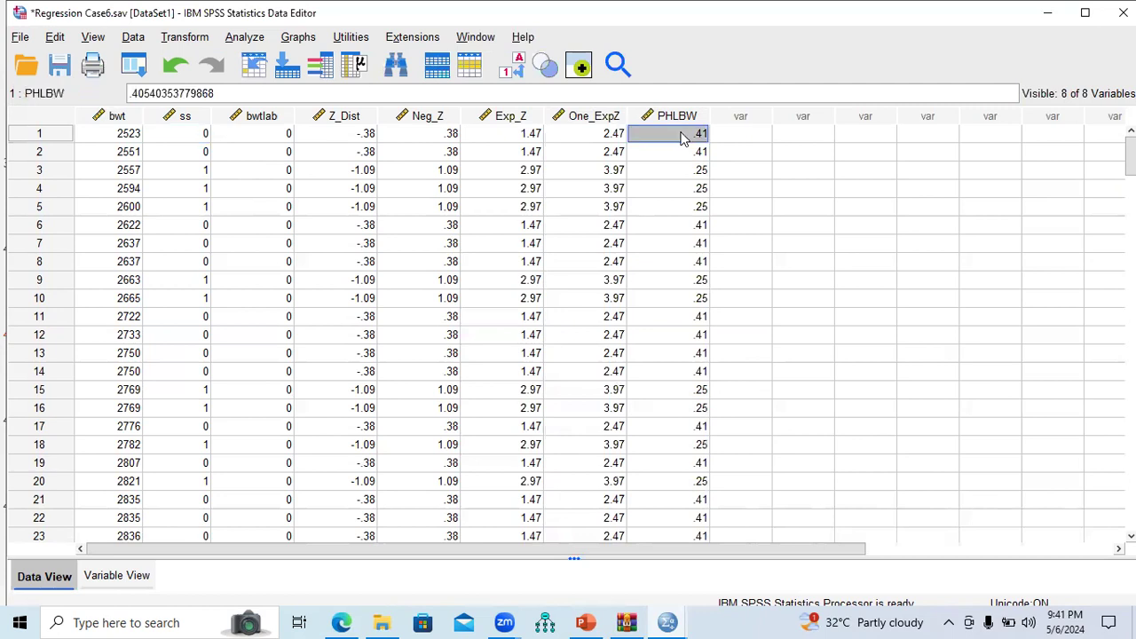
click(200, 174)
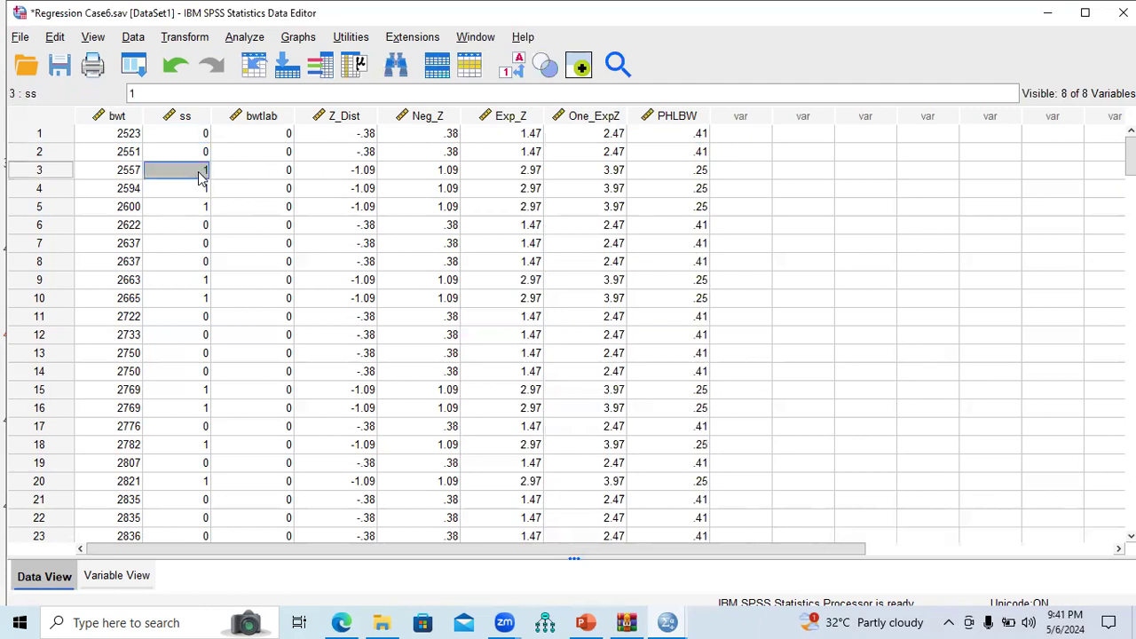
click(669, 172)
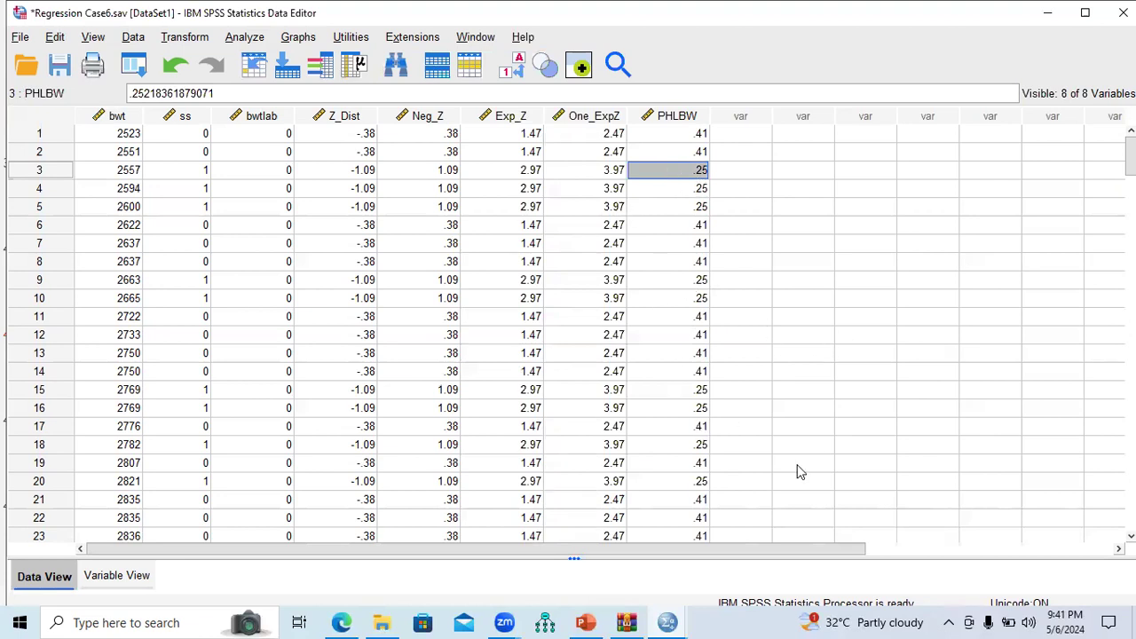
Step: Switch to PowerPoint and review slide 51 on the Probability of Birth weight Loss and slide 52, Creating Cluster Bars
click(585, 622)
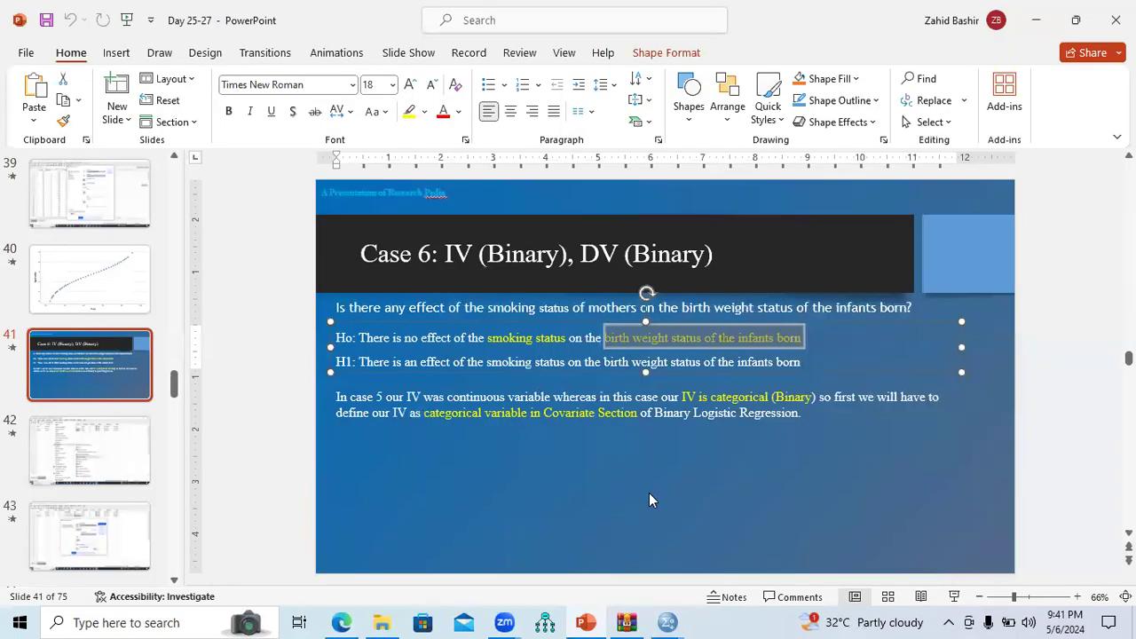
click(176, 395)
drag(180, 404, 185, 451)
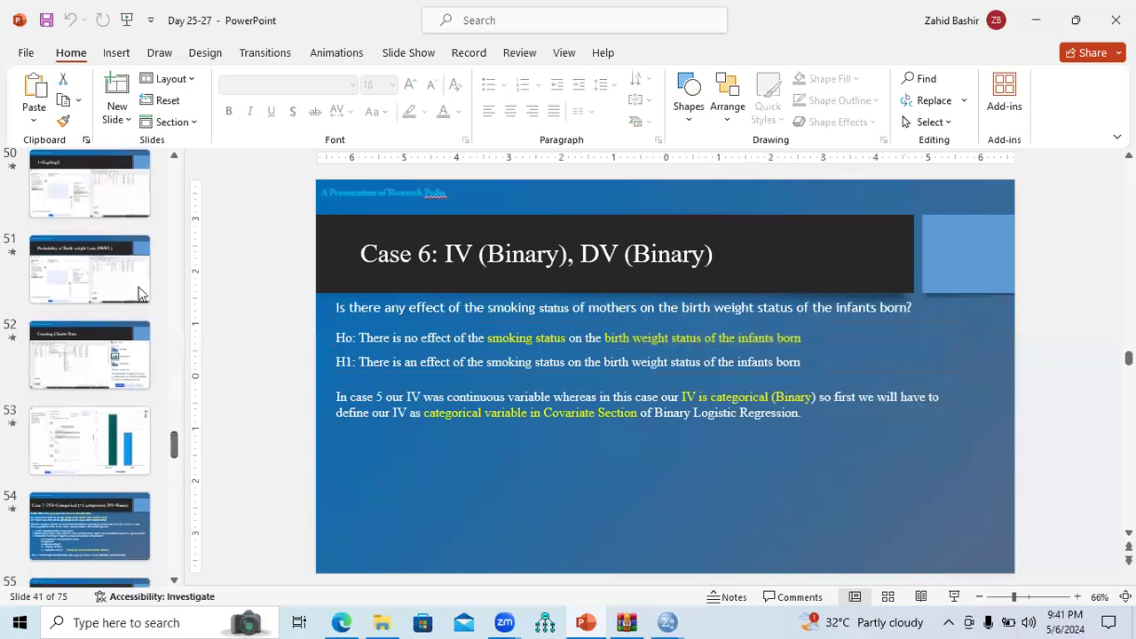
click(114, 265)
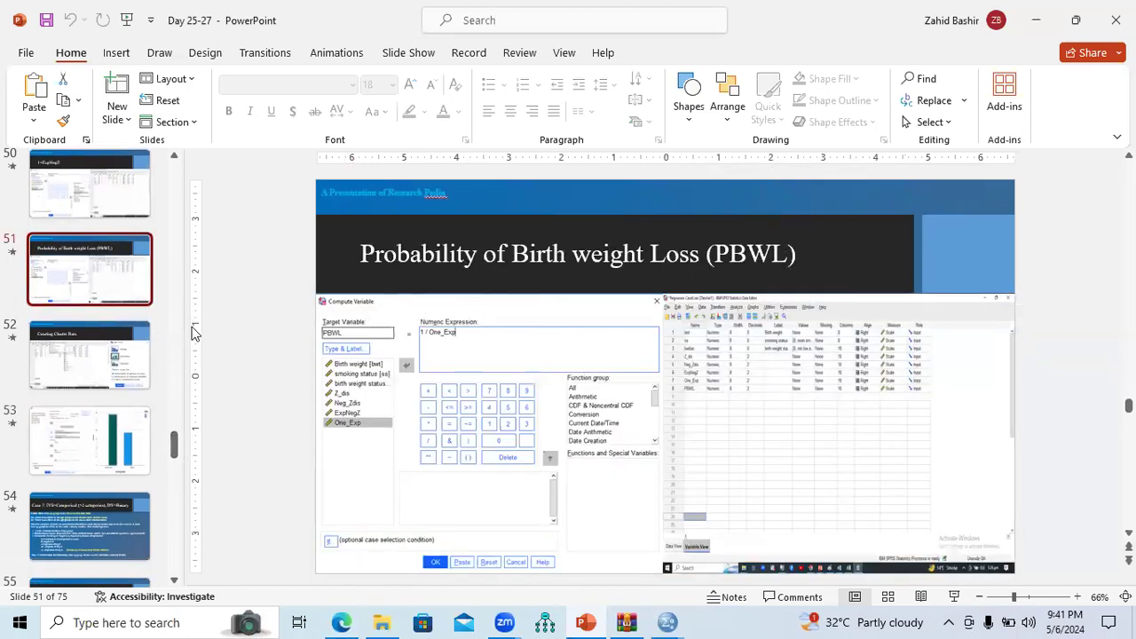
click(110, 355)
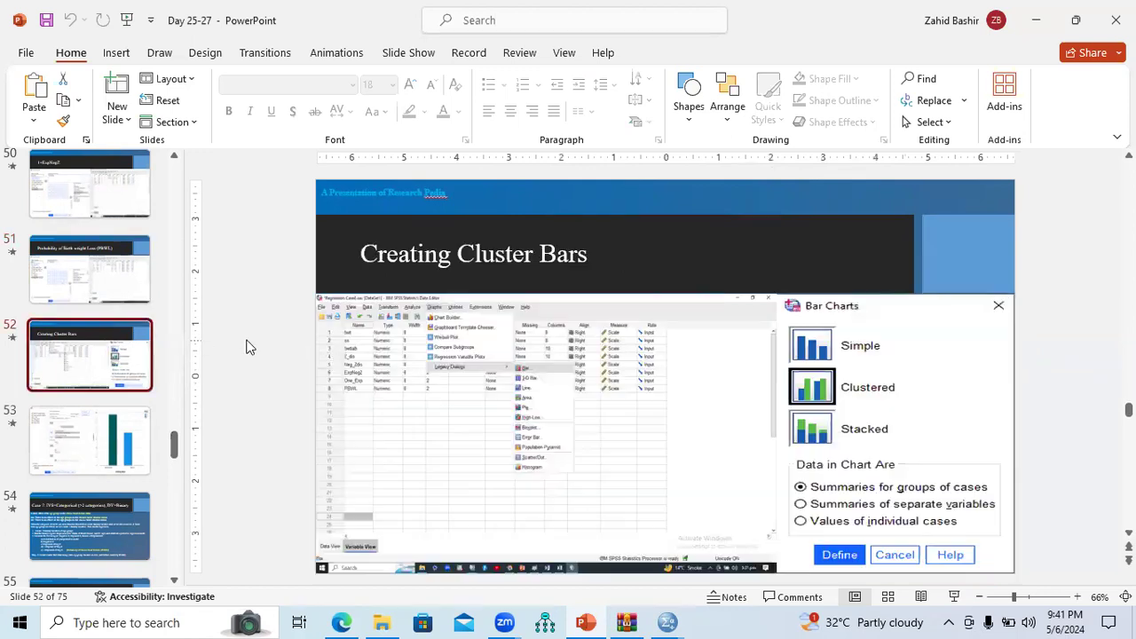
Step: Present the Creating Cluster Bars slide and the clustered bar example on slide 53, and end the slide show
click(954, 597)
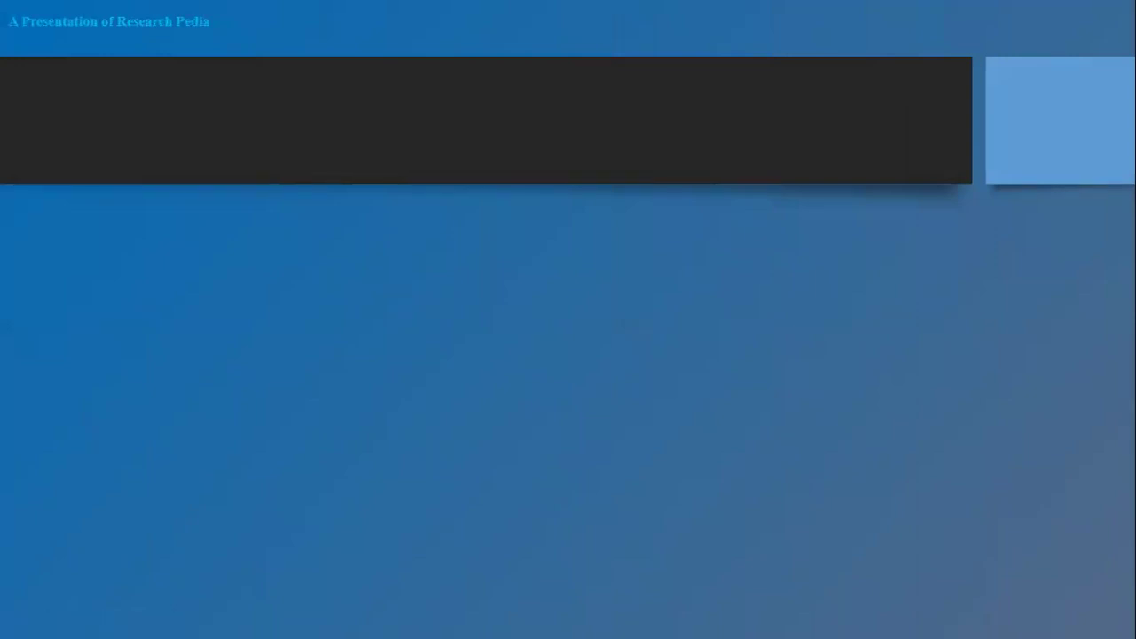
key(Right)
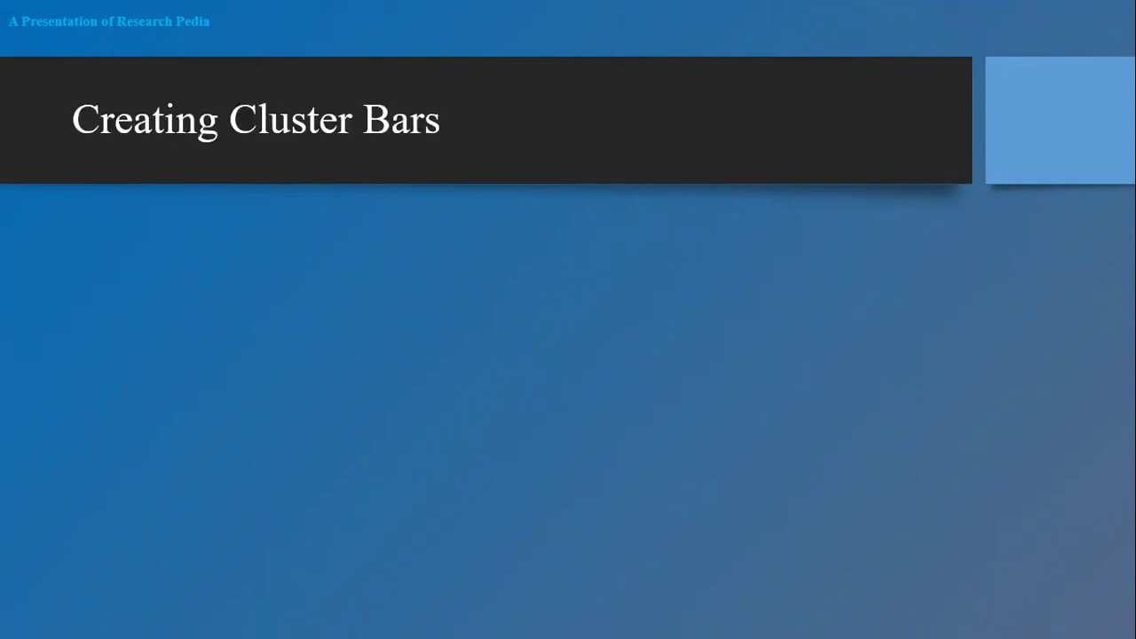
key(Right)
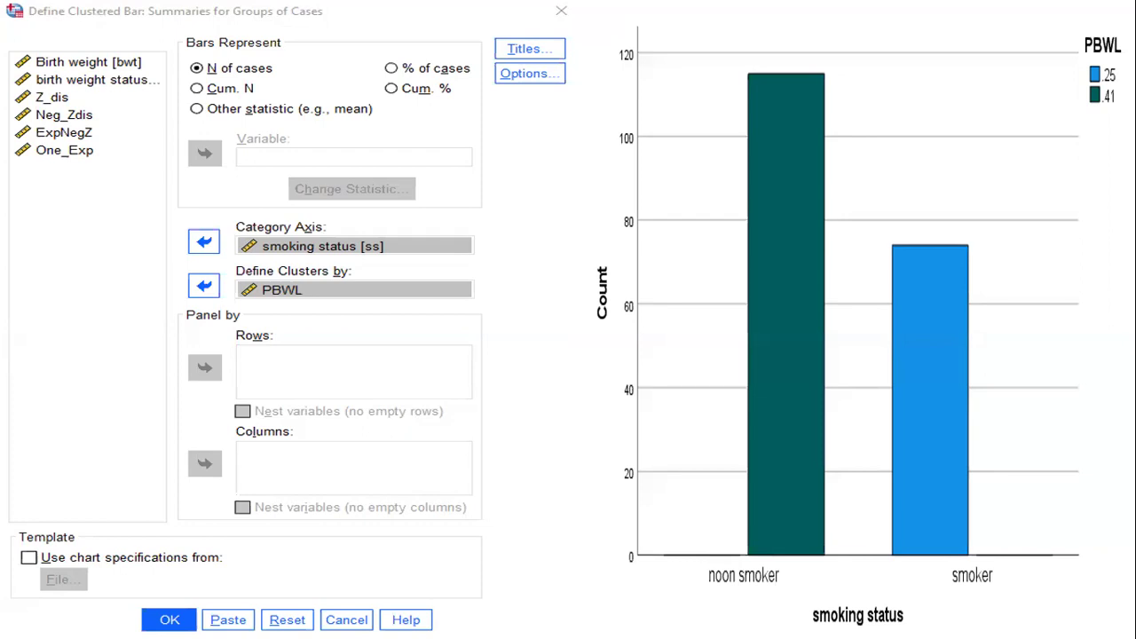
right_click(704, 373)
click(755, 365)
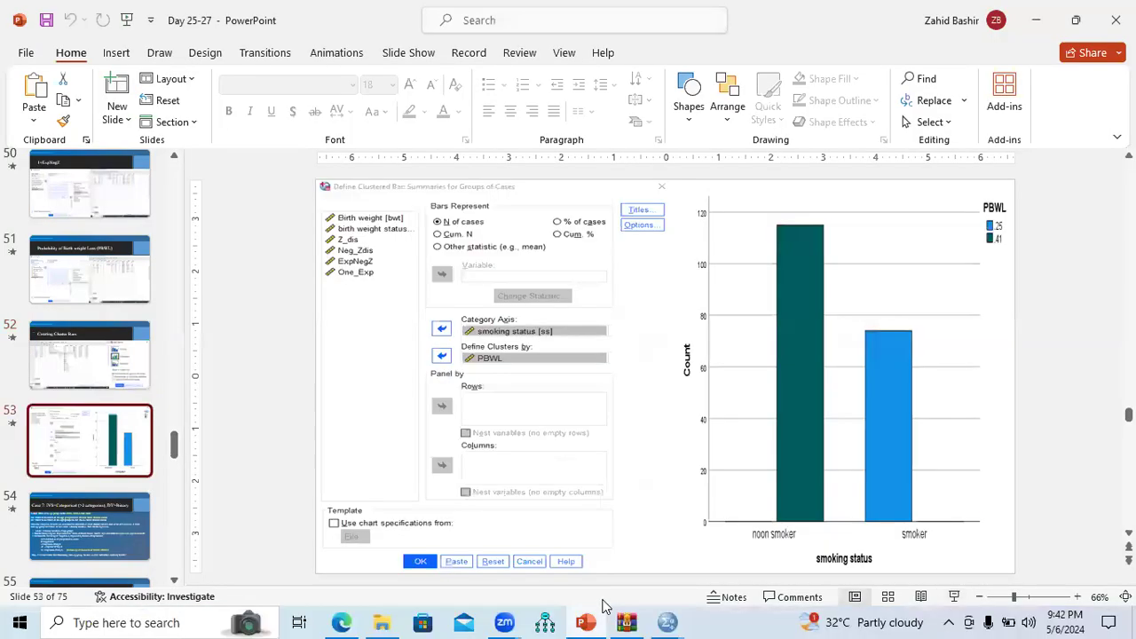
Step: Switch to SPSS and start defining a clustered bar chart with summaries for groups of cases
mouse_move(668, 621)
click(724, 581)
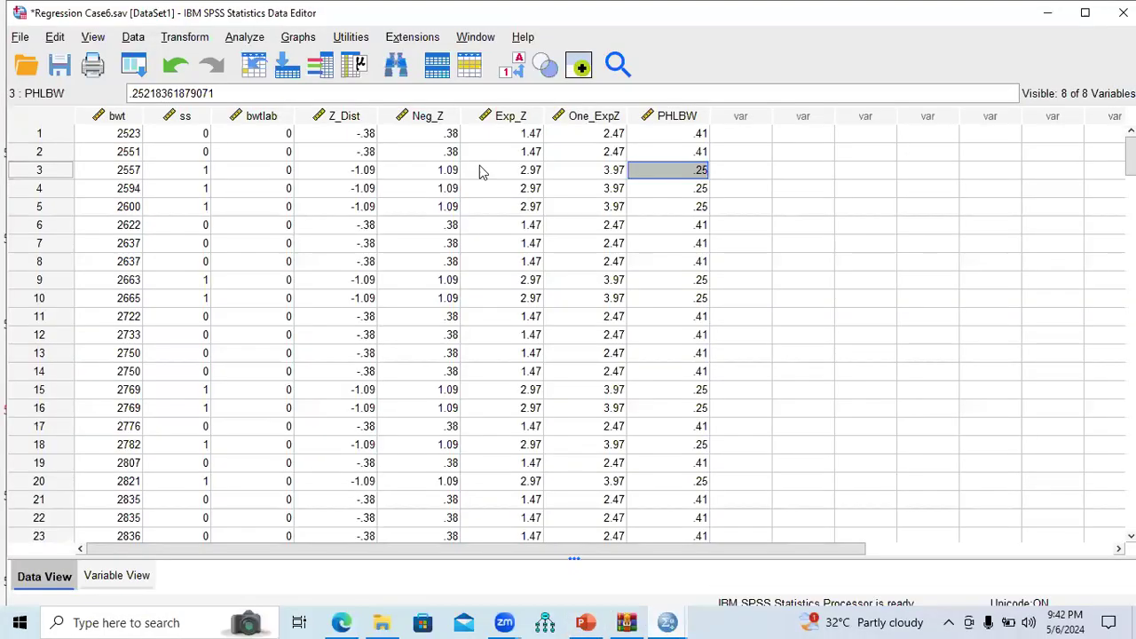
click(296, 39)
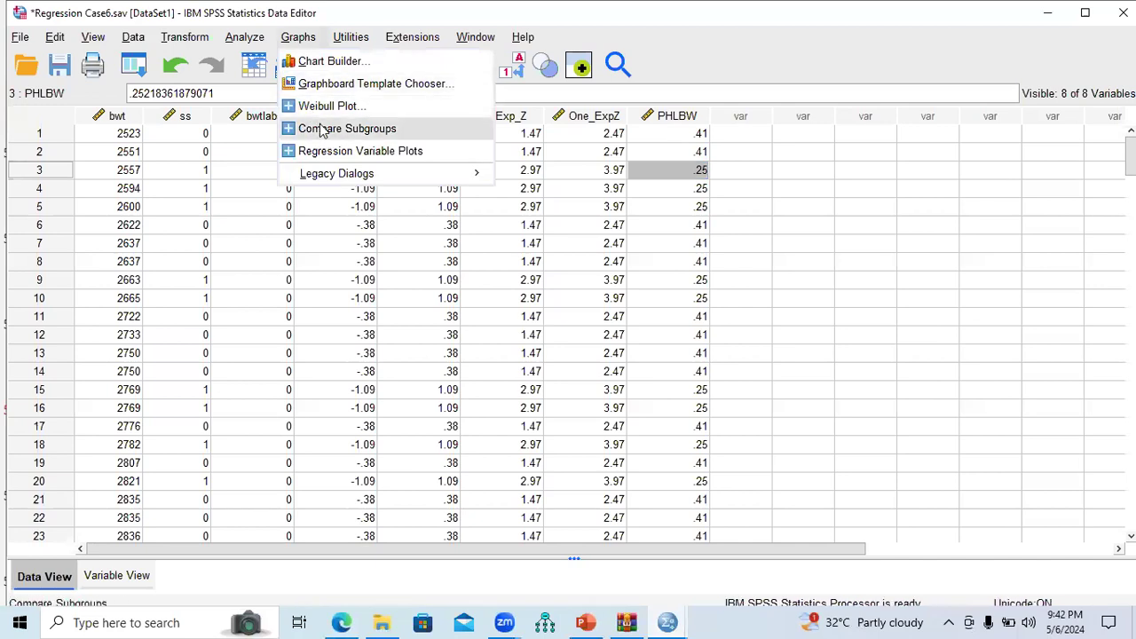
mouse_move(337, 174)
click(533, 190)
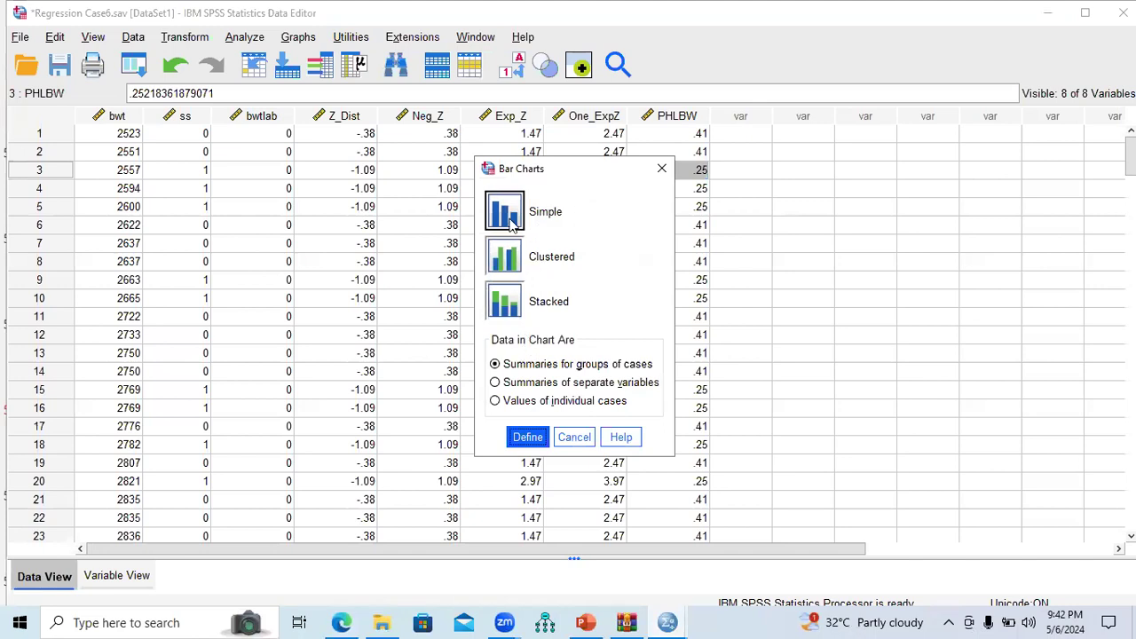
click(518, 262)
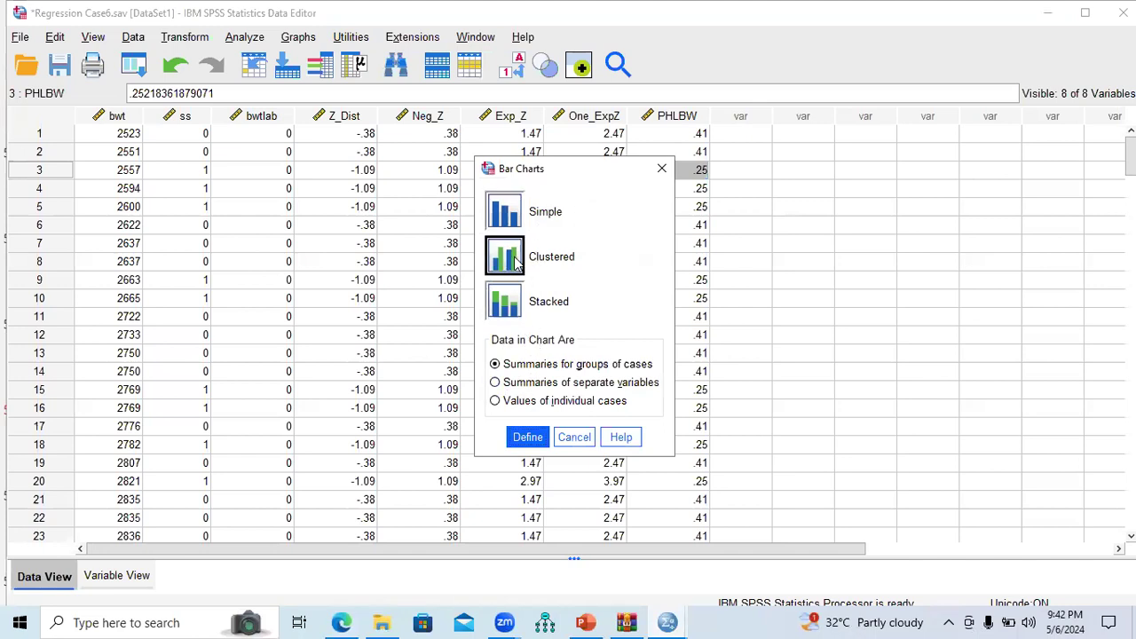
click(528, 439)
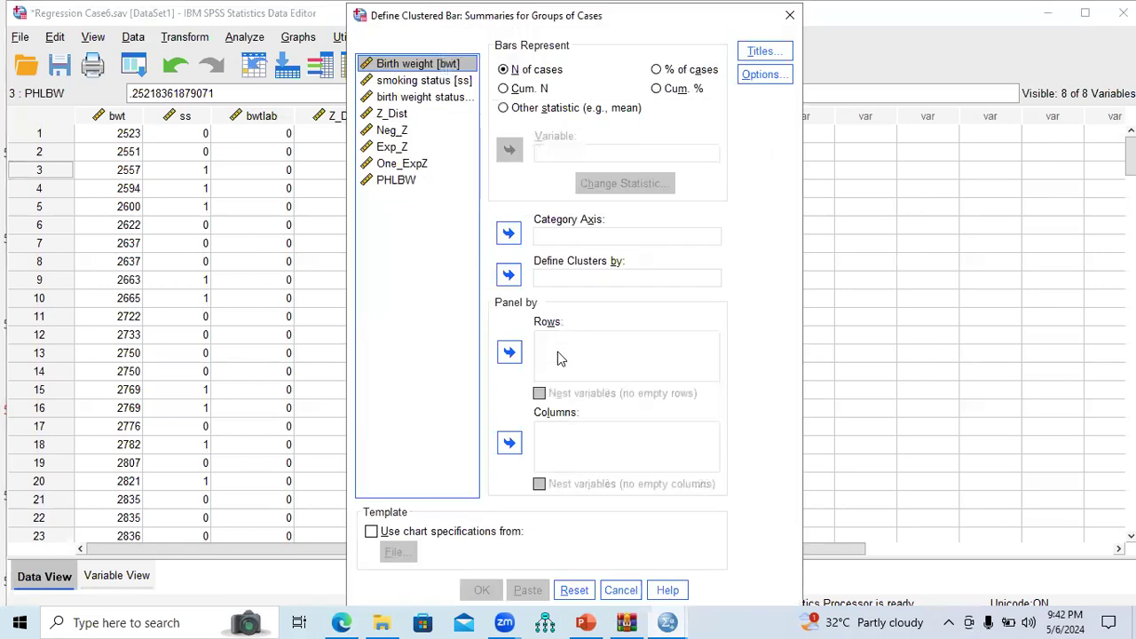
Step: Check the example slide in PowerPoint, and in SPSS generate the clustered bar chart with smoking status [ss] as category axis and PHLBW defining clusters
click(584, 622)
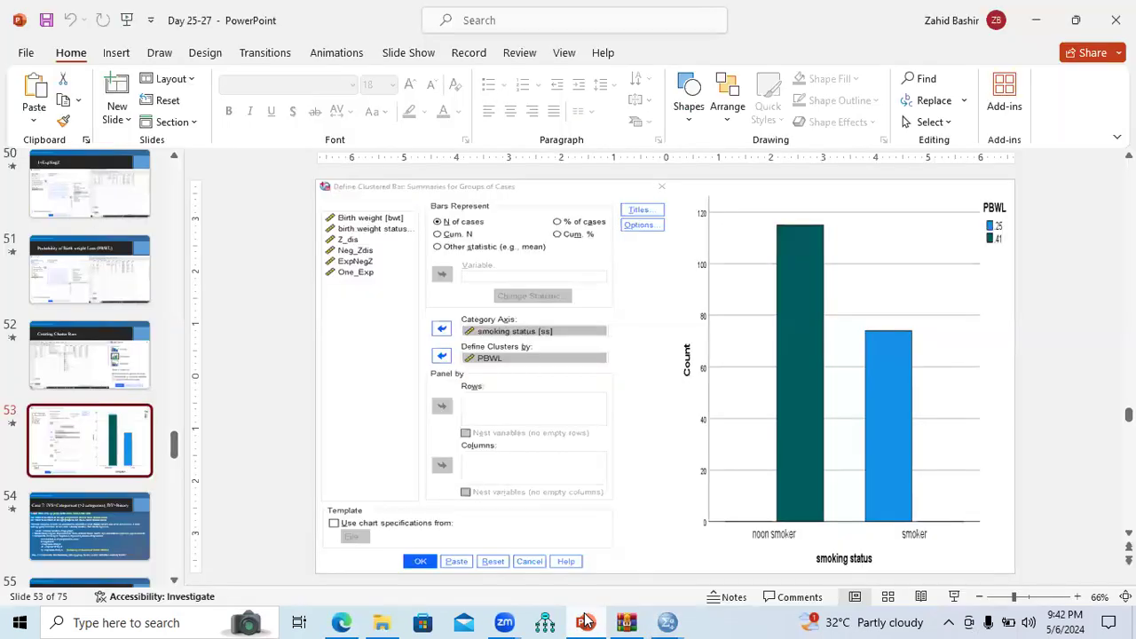
key(alt+Tab)
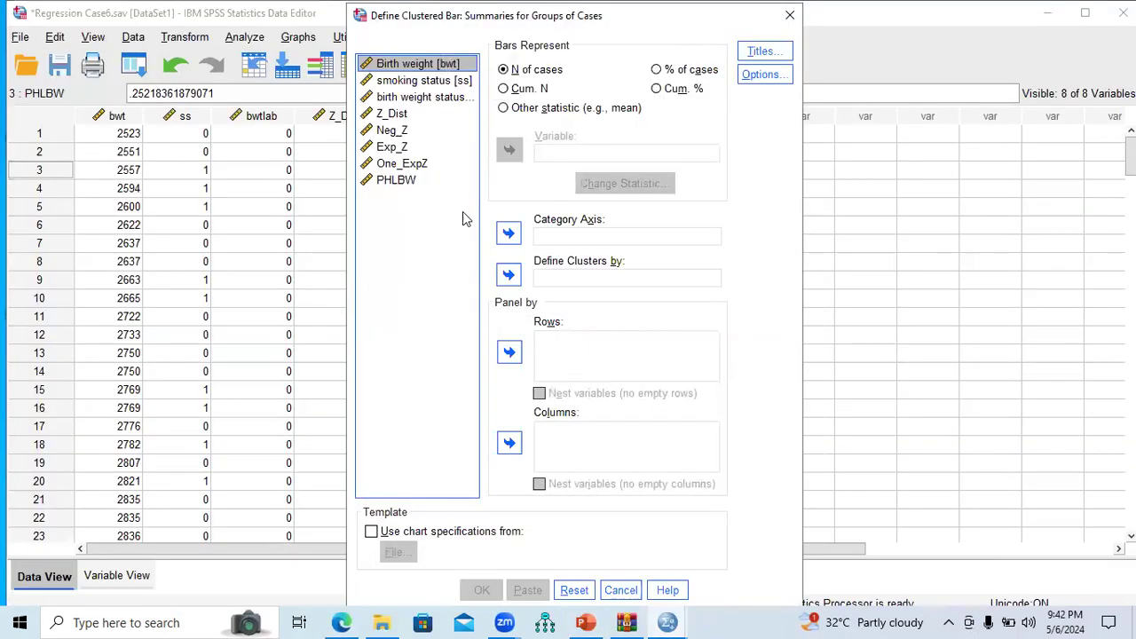
click(417, 81)
click(508, 234)
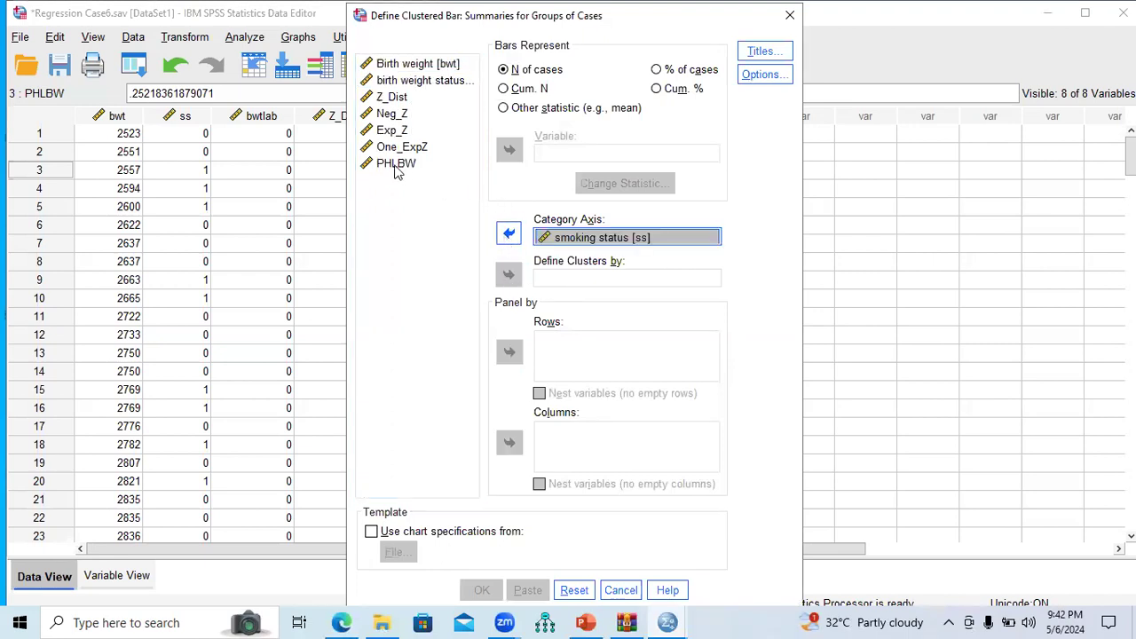
click(396, 165)
click(508, 274)
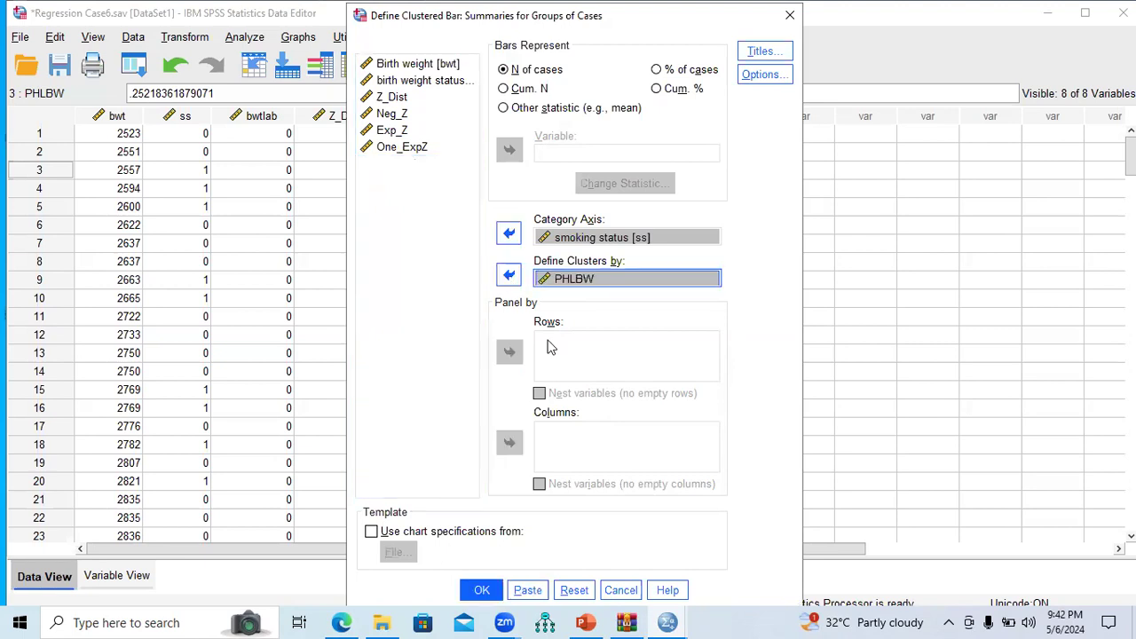
click(482, 590)
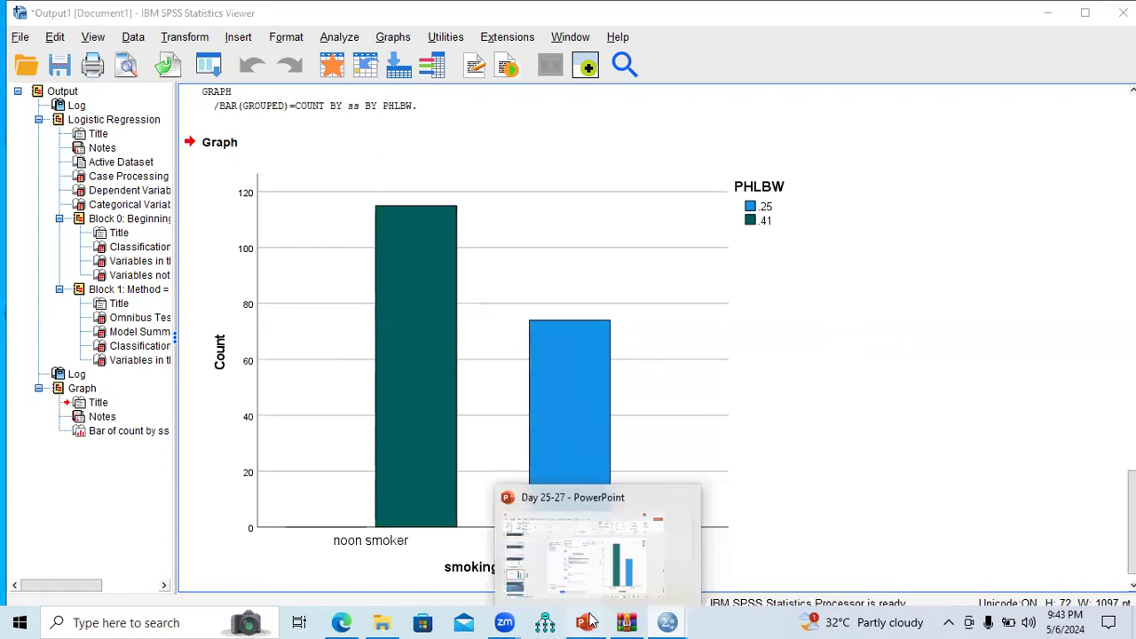
Step: Switch to PowerPoint and go on from slide 53 to the Case 7 slide on age groups and chronic heart disease status
click(559, 550)
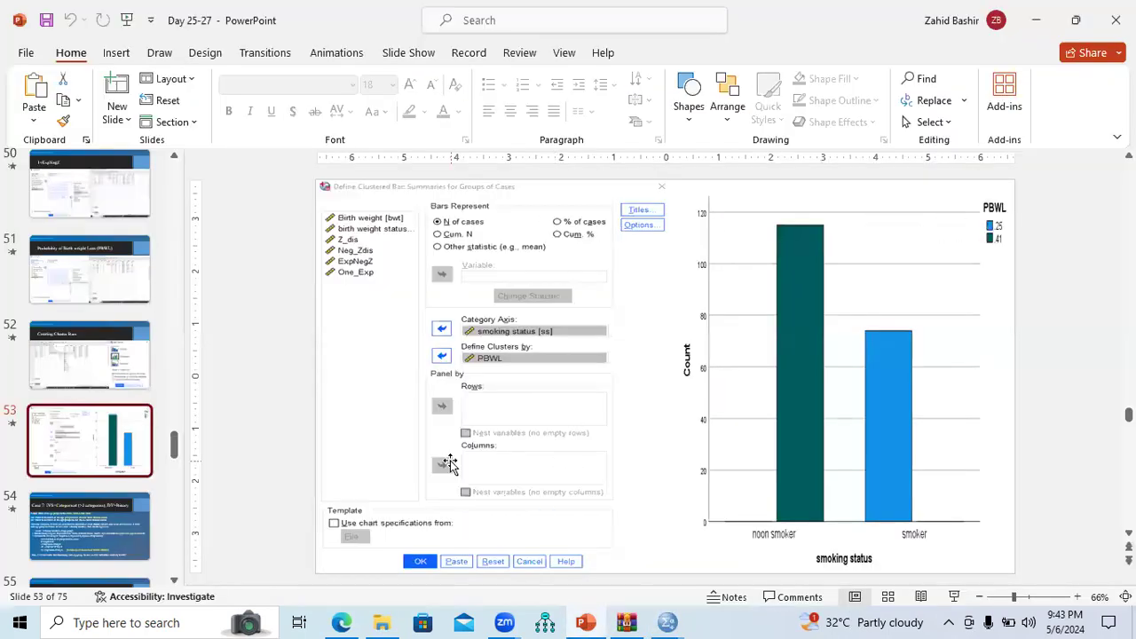
click(103, 510)
click(103, 457)
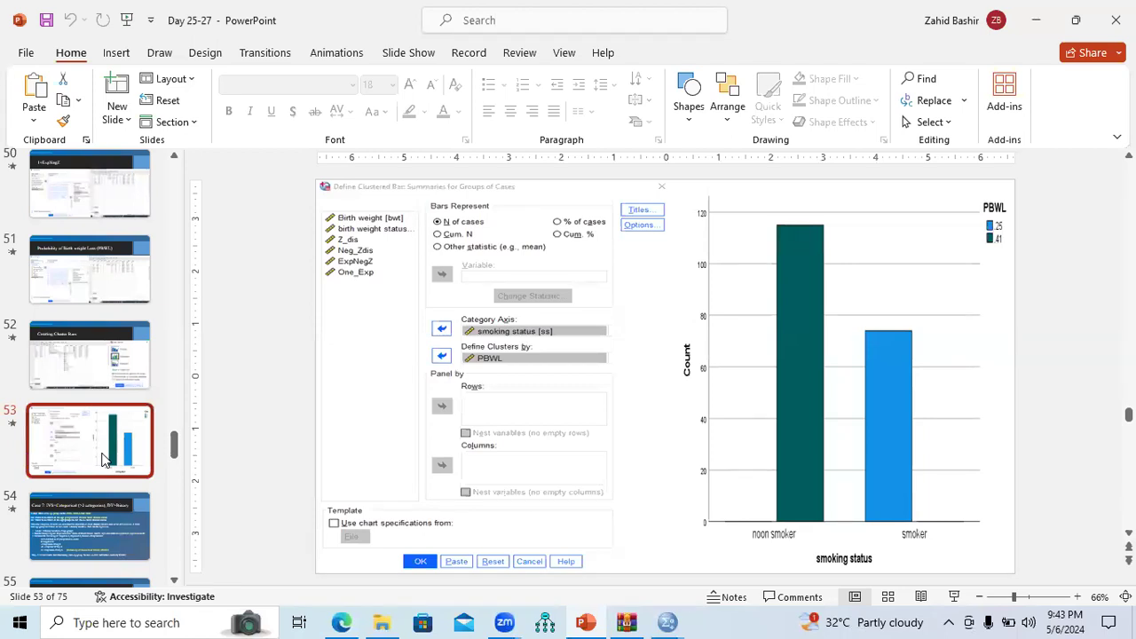
click(87, 545)
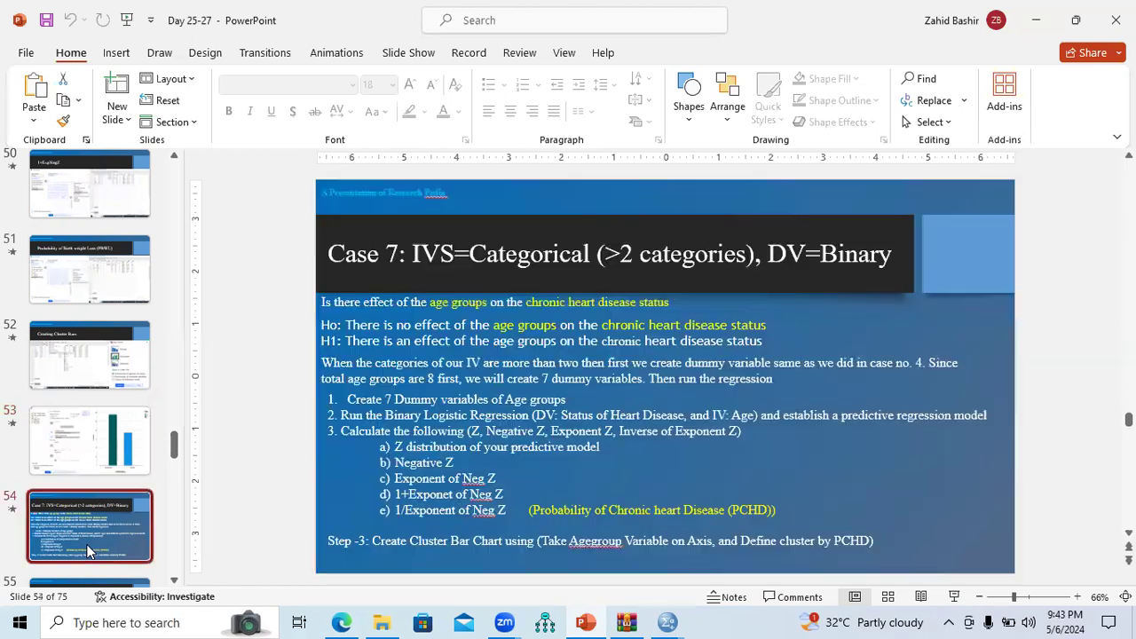